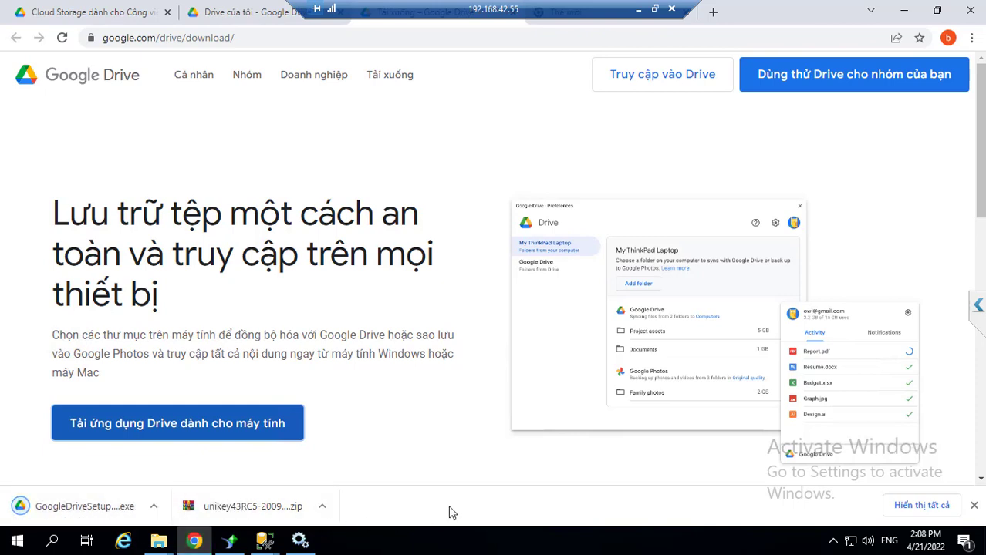
- Install Google Drive from the downloaded GoogleDriveSetup file with an application shortcut on the desktop, and close the installer
left_click(81, 506)
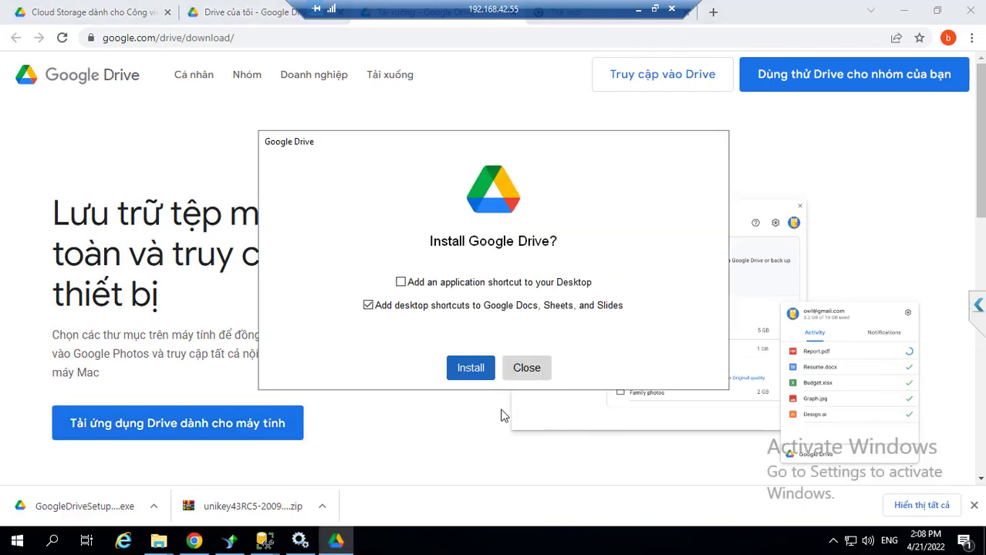
left_click(401, 282)
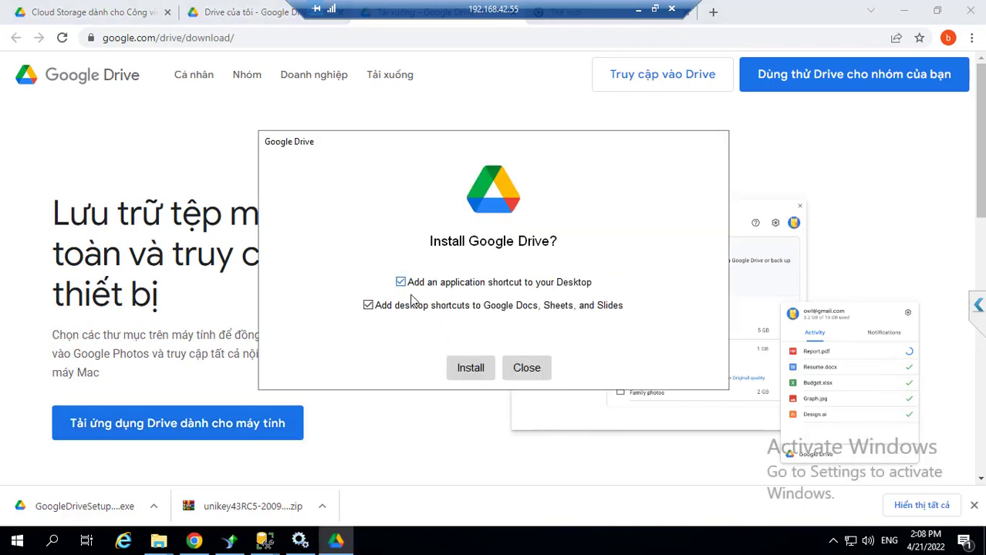
left_click(460, 369)
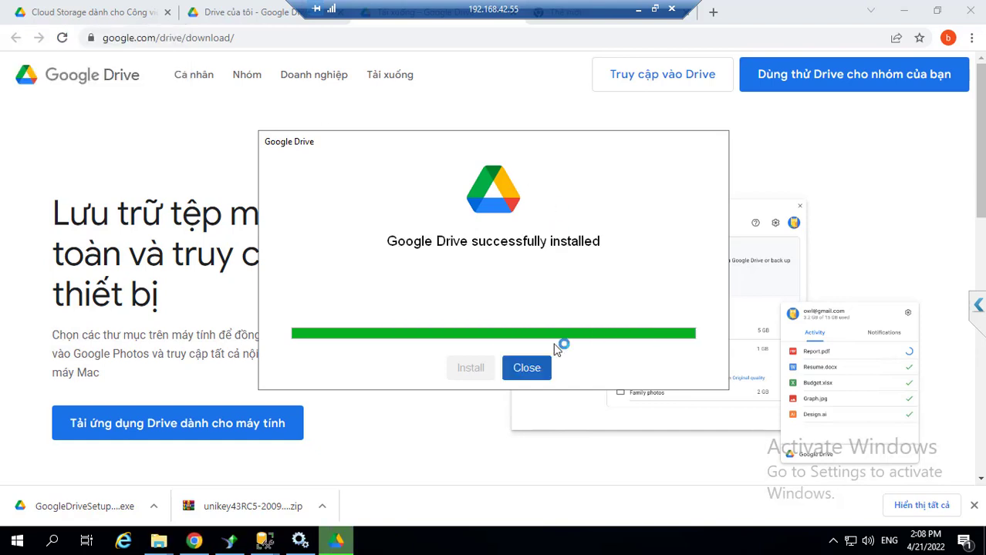
left_click(526, 369)
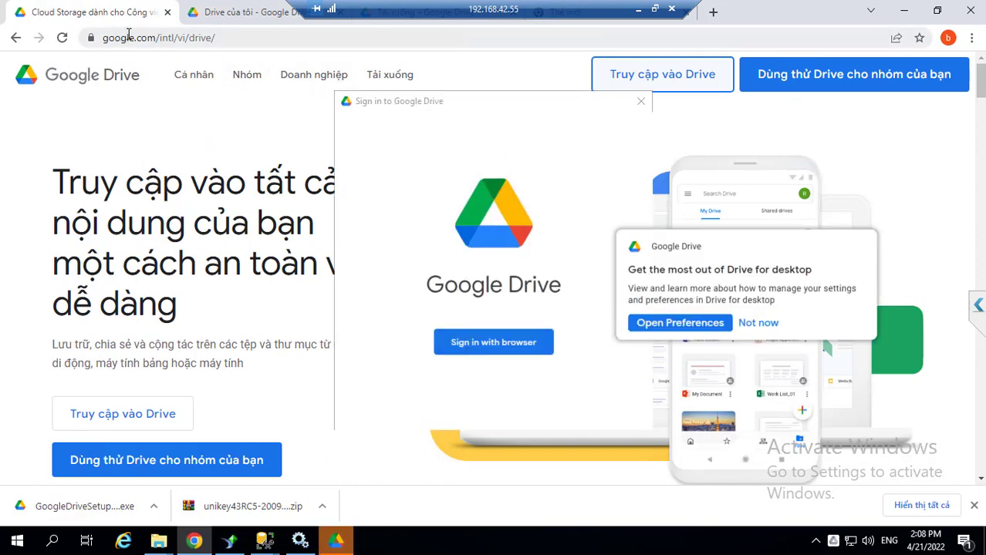
- Dismiss the Drive for desktop preferences offer and sign in to Google Drive through the browser with the existing backup account
left_click(231, 12)
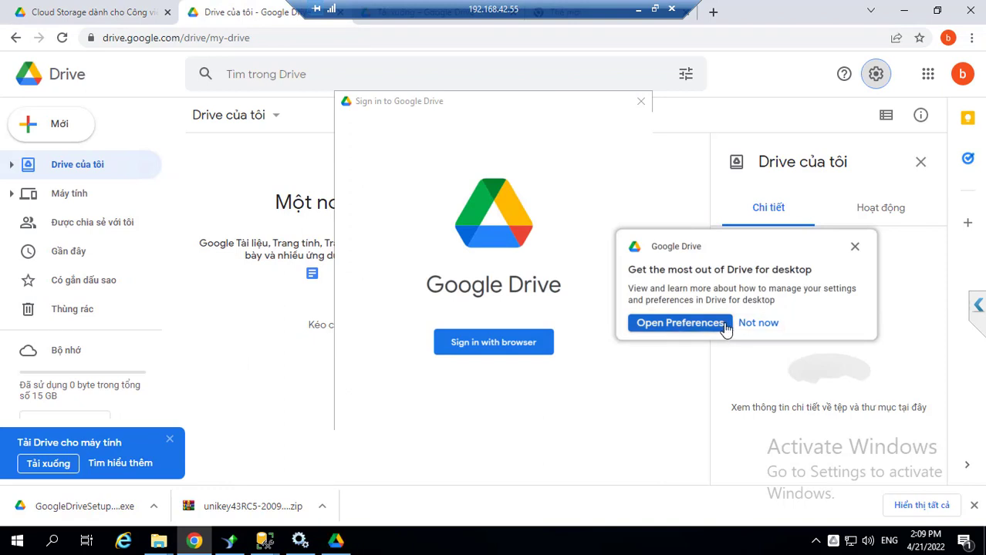
left_click(769, 323)
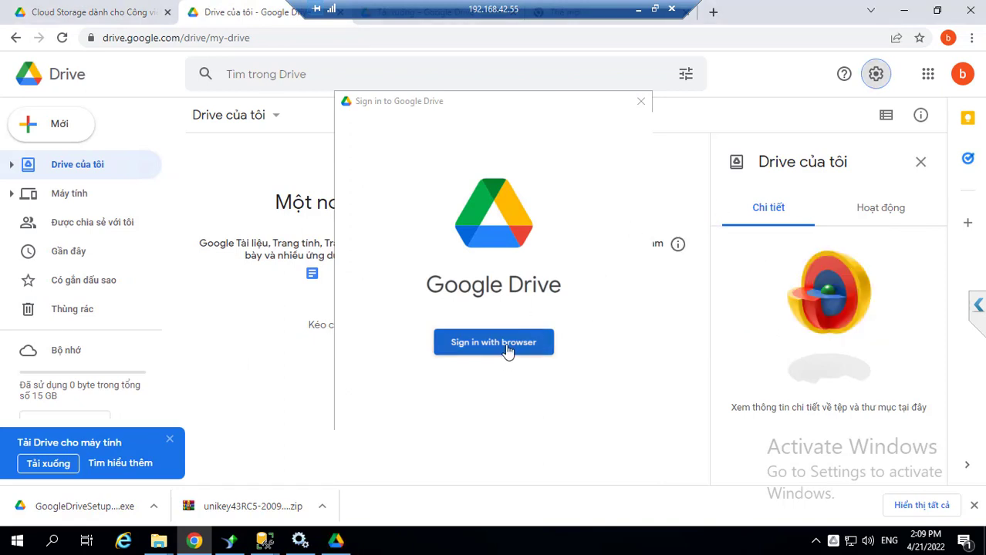
left_click(468, 350)
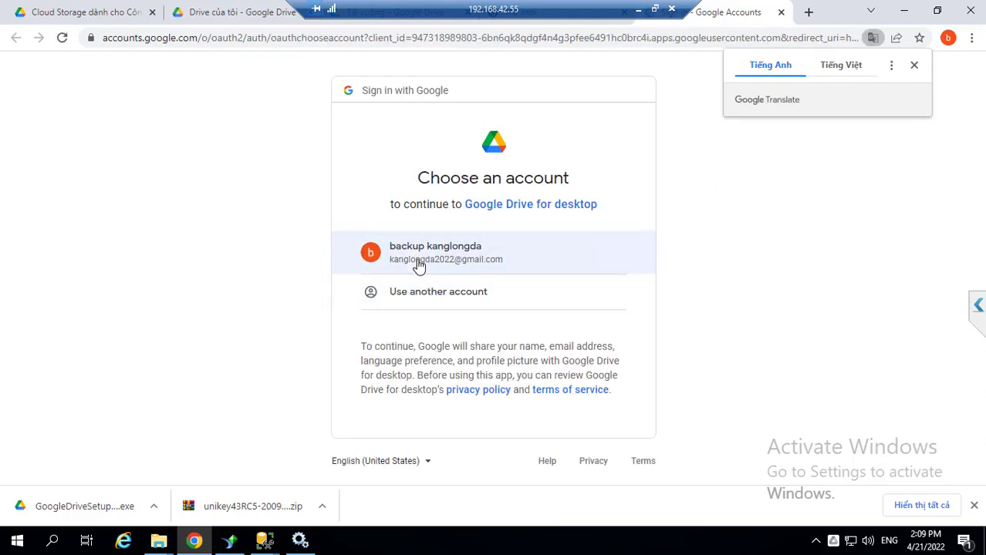
left_click(437, 255)
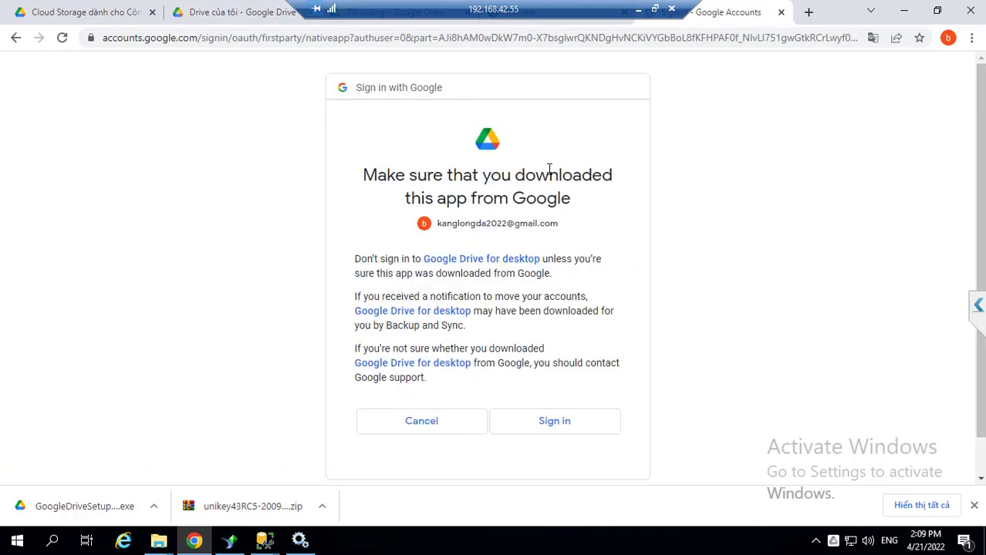
left_click(553, 422)
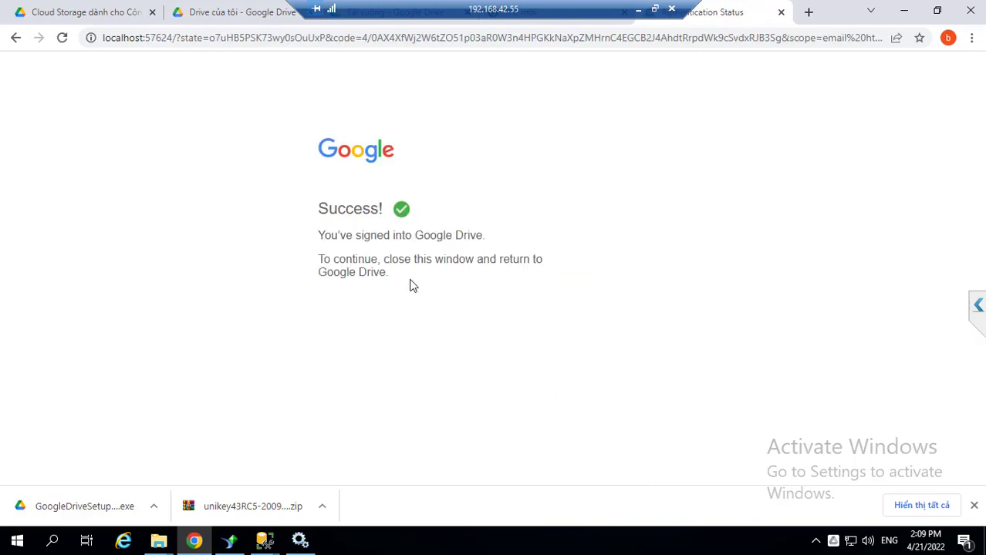
- Clear the desktop by minimizing the open windows, dismissing the Google Drive notification and closing the unconnected SQL Server Management Studio window
left_click(832, 540)
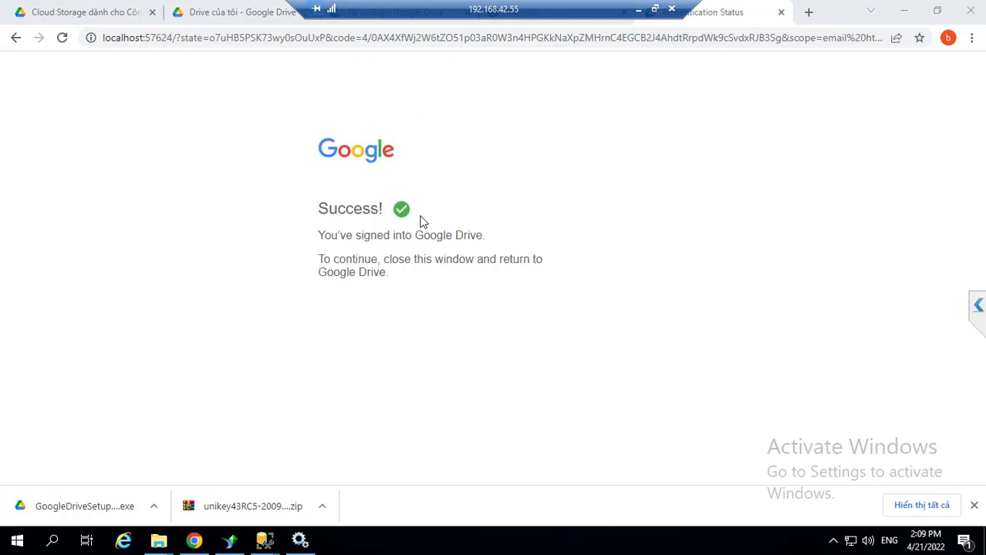
left_click(831, 540)
left_click(903, 10)
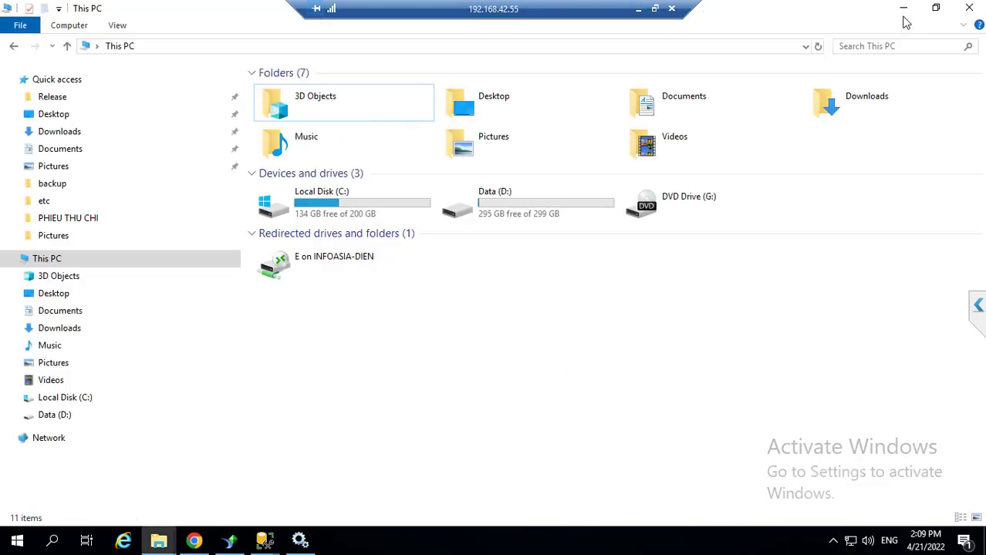
left_click(903, 11)
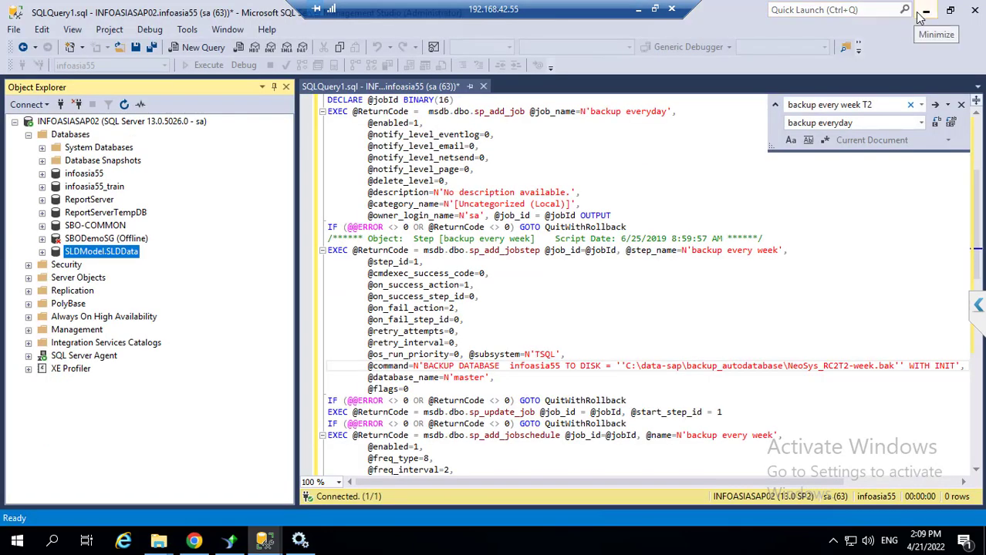
left_click(904, 9)
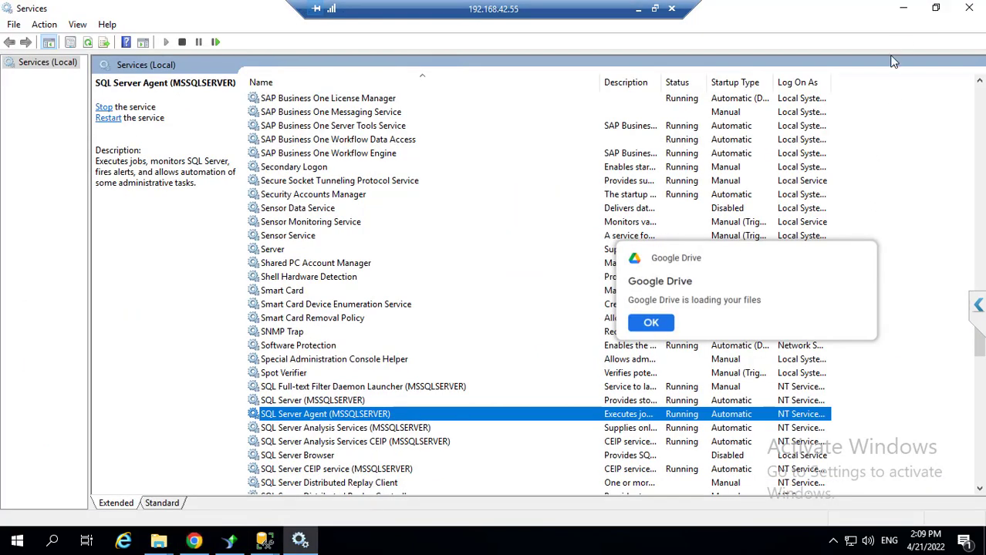
left_click(903, 9)
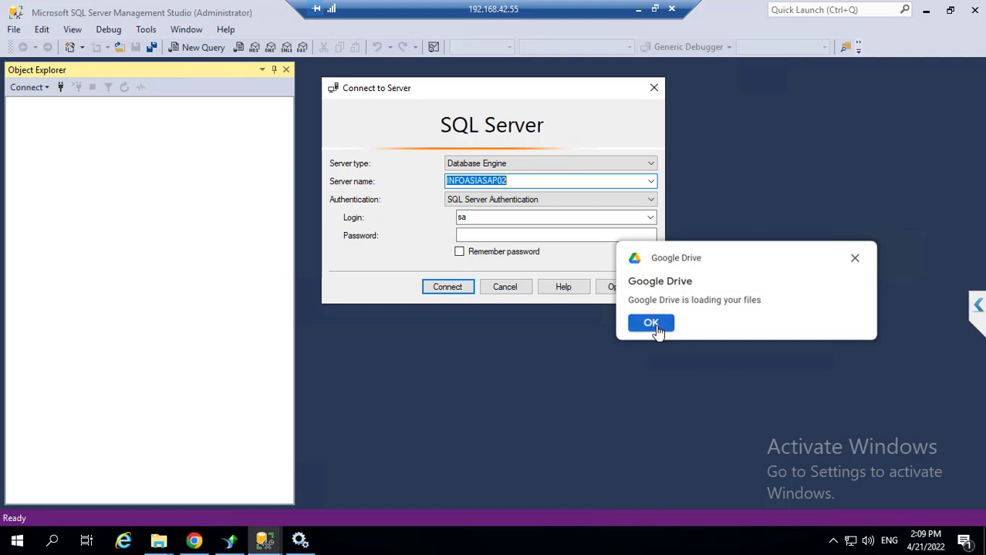
left_click(653, 327)
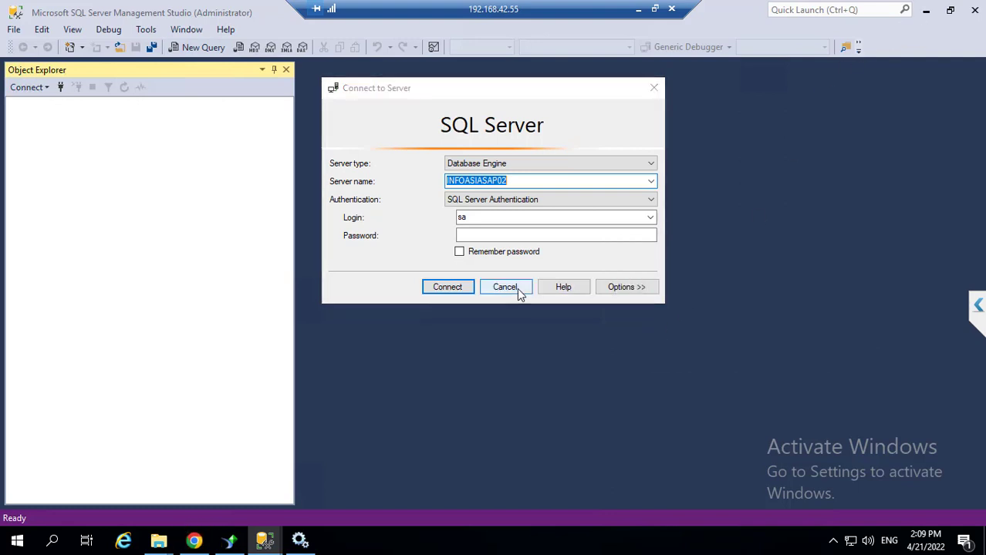
left_click(517, 290)
left_click(973, 11)
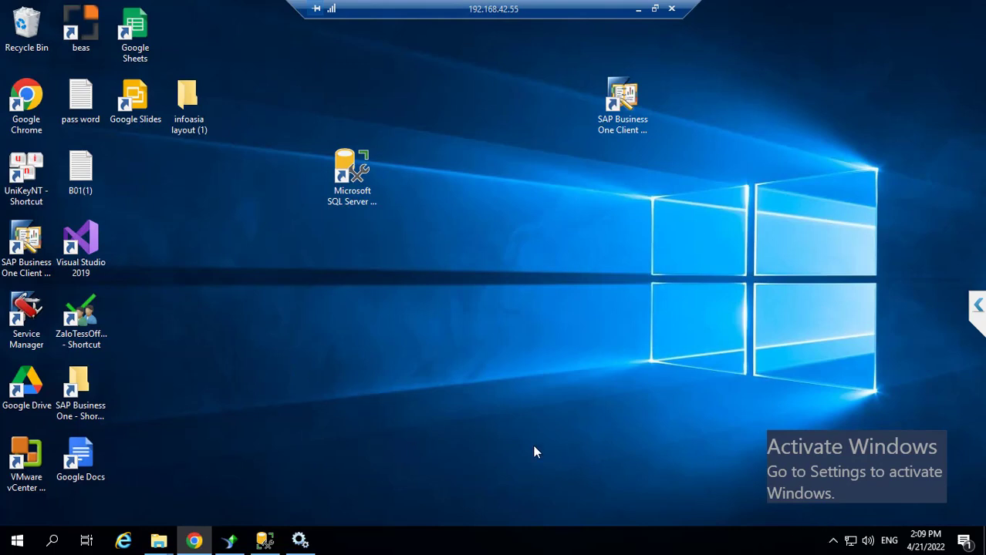
- Open the Google Drive preferences and decline the introductory tour
left_click(833, 540)
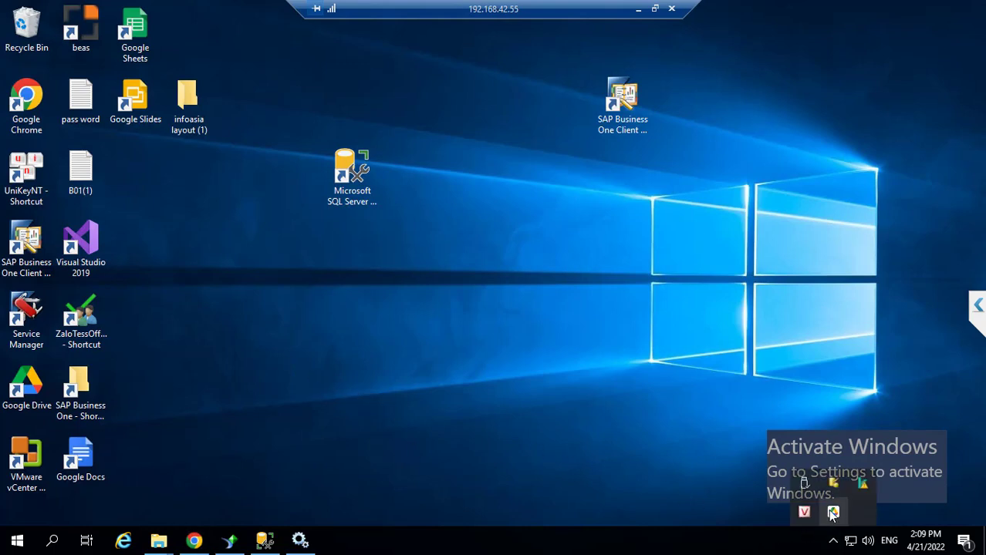
left_click(833, 513)
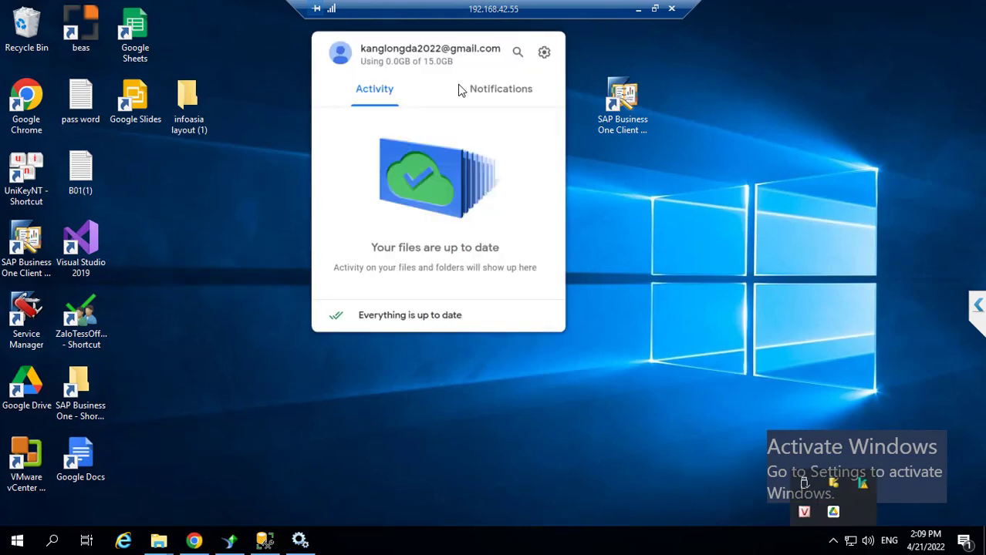
left_click(544, 52)
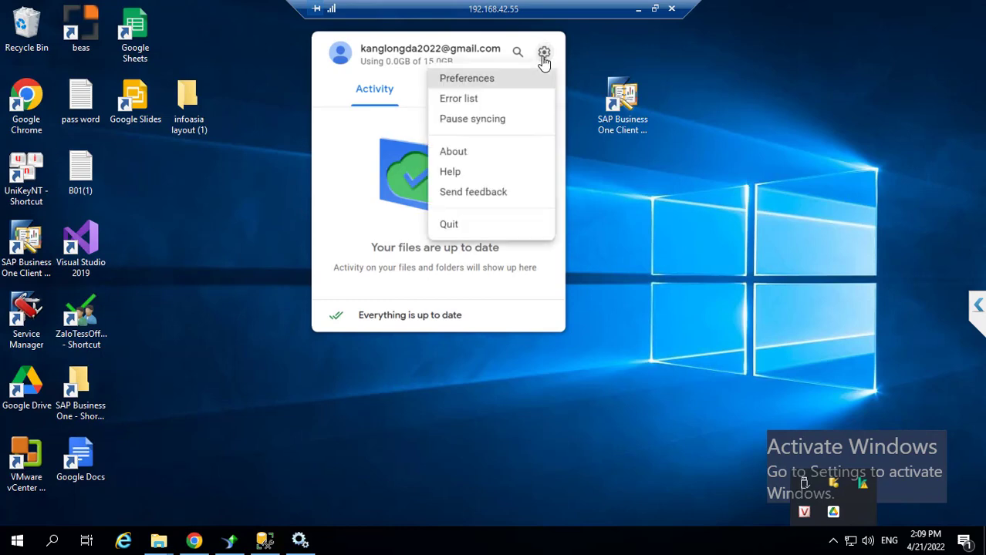
left_click(468, 80)
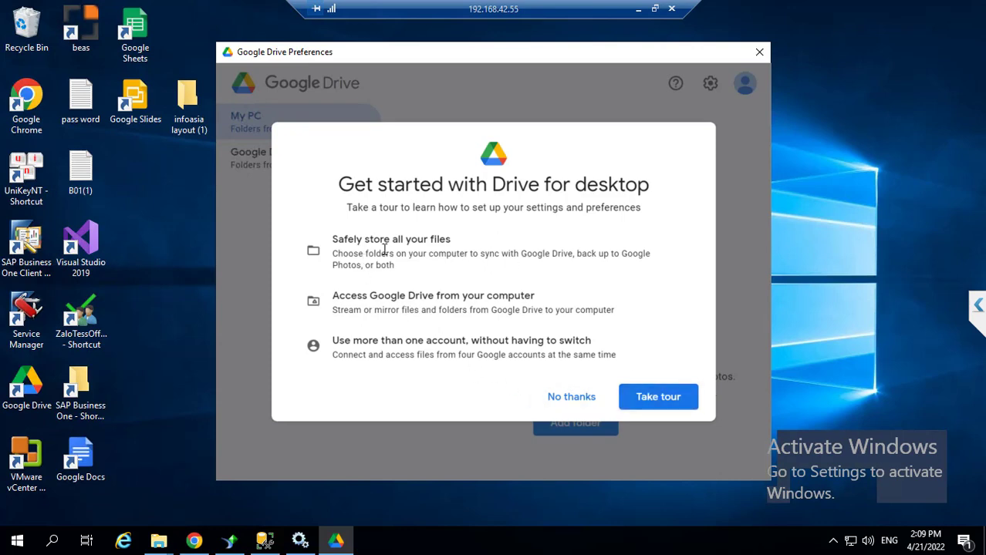
left_click(575, 398)
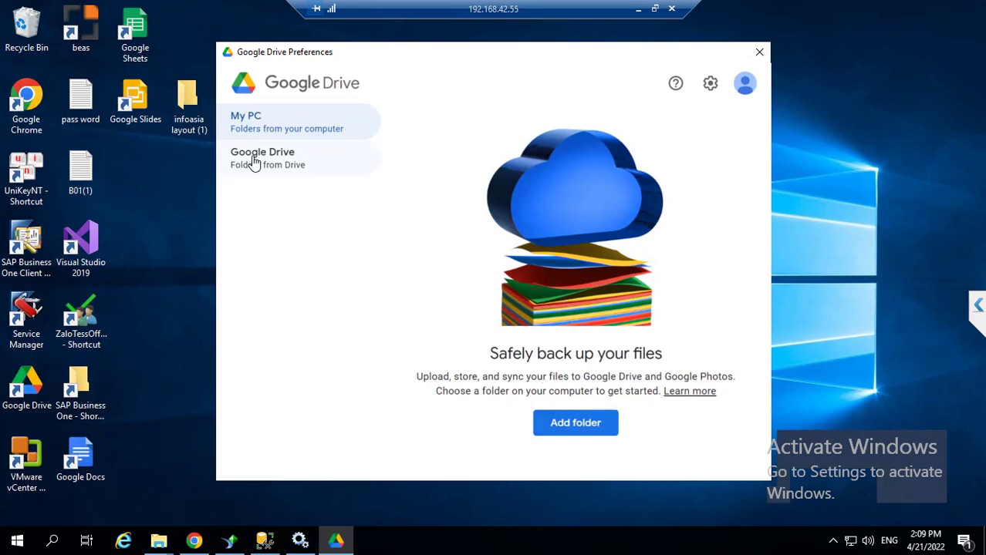
- Review the Google Drive settings, including drive letter, Google Photos upload, system startup, cached files directory, proxy and bandwidth
left_click(710, 84)
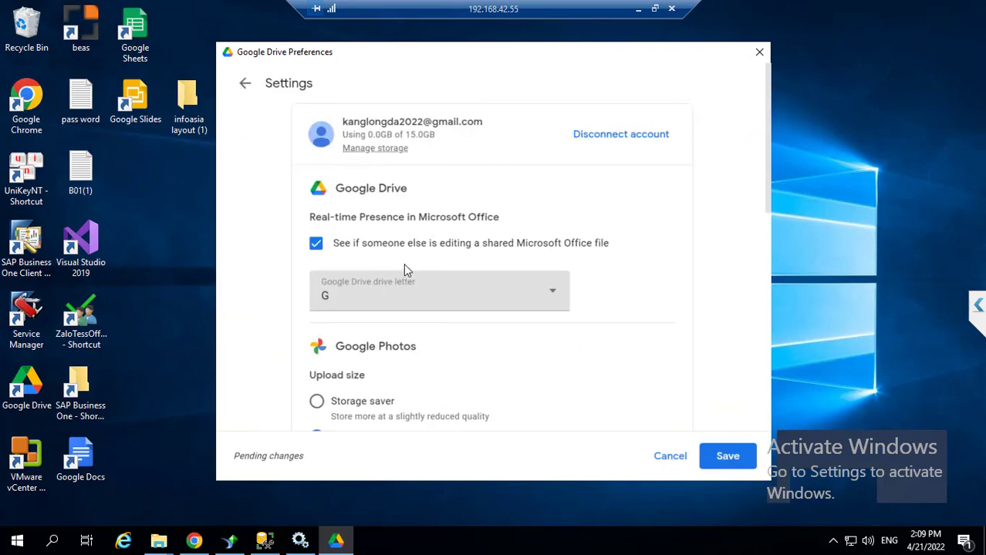
scroll(403, 263, "down", 3)
scroll(407, 270, "down", 4)
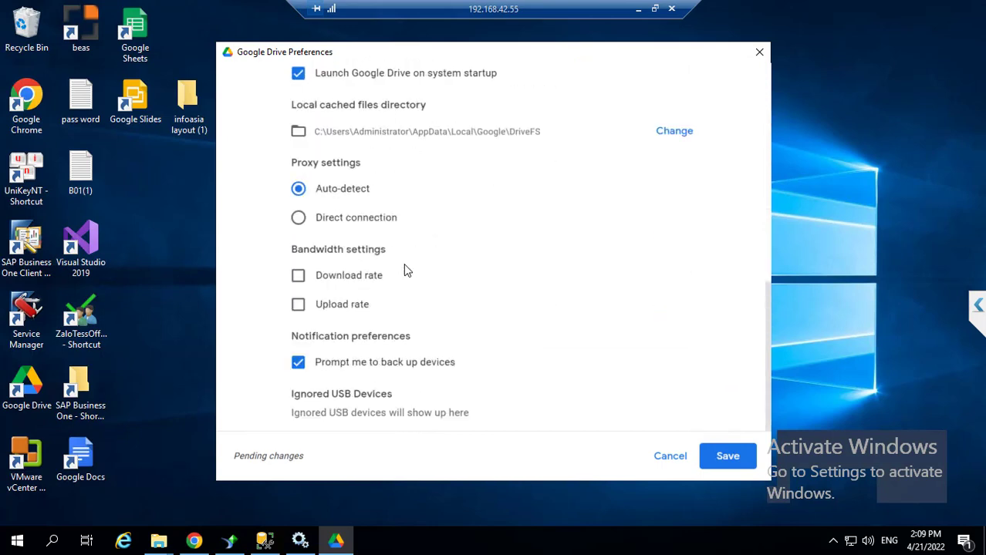
scroll(406, 270, "up", 8)
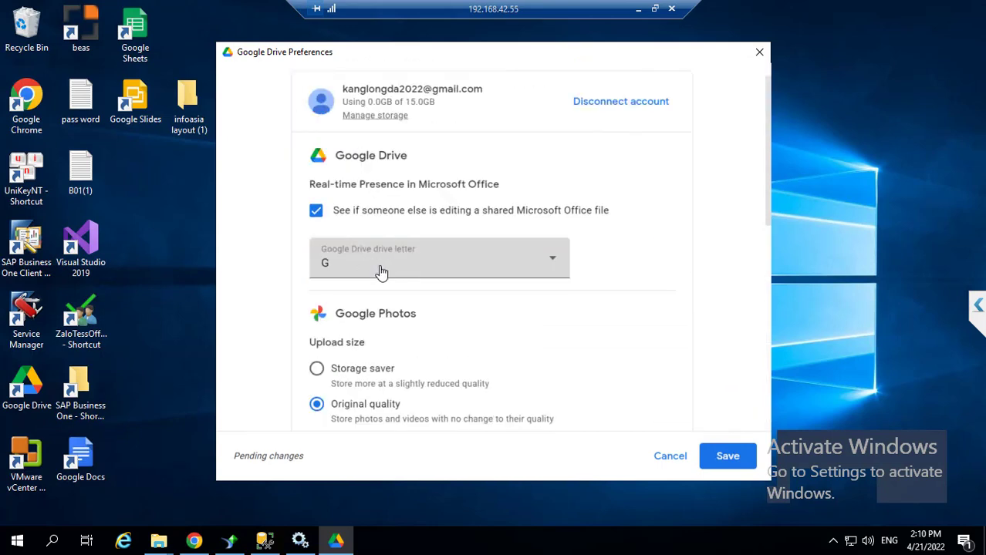
scroll(381, 272, "down", 2)
scroll(381, 271, "down", 3)
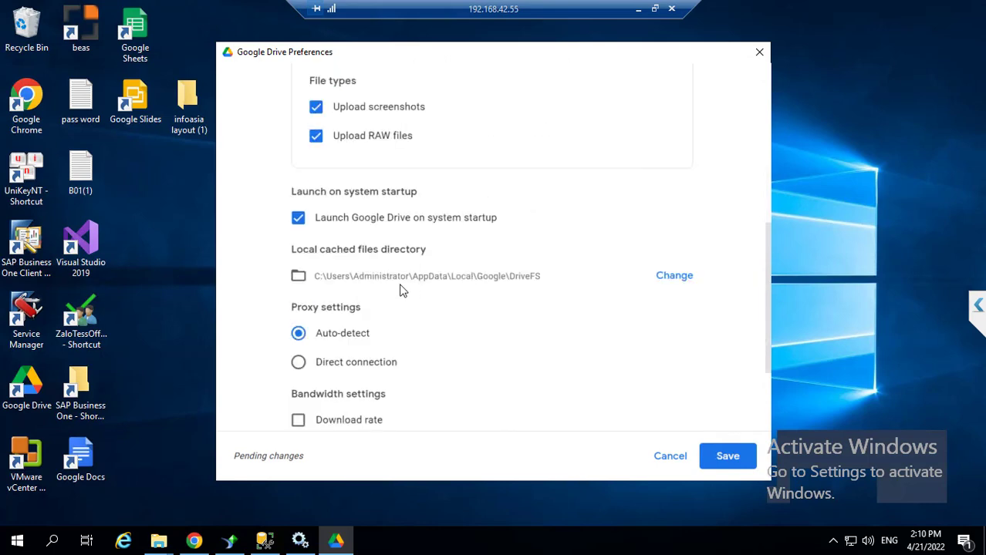
scroll(400, 298, "down", 2)
scroll(400, 297, "up", 8)
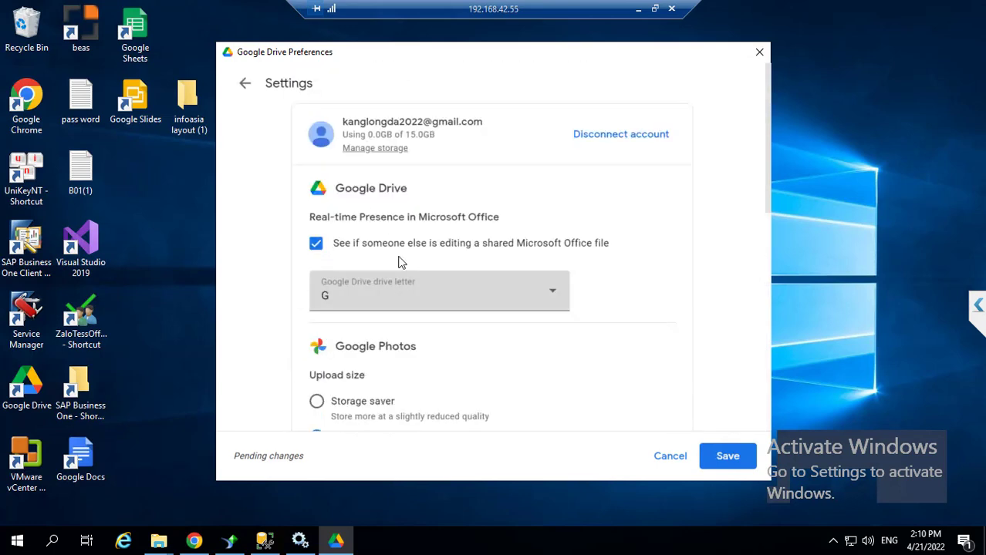
- Save the pending Google Drive settings with drive letter G and restart Google Drive
left_click(245, 83)
left_click(543, 303)
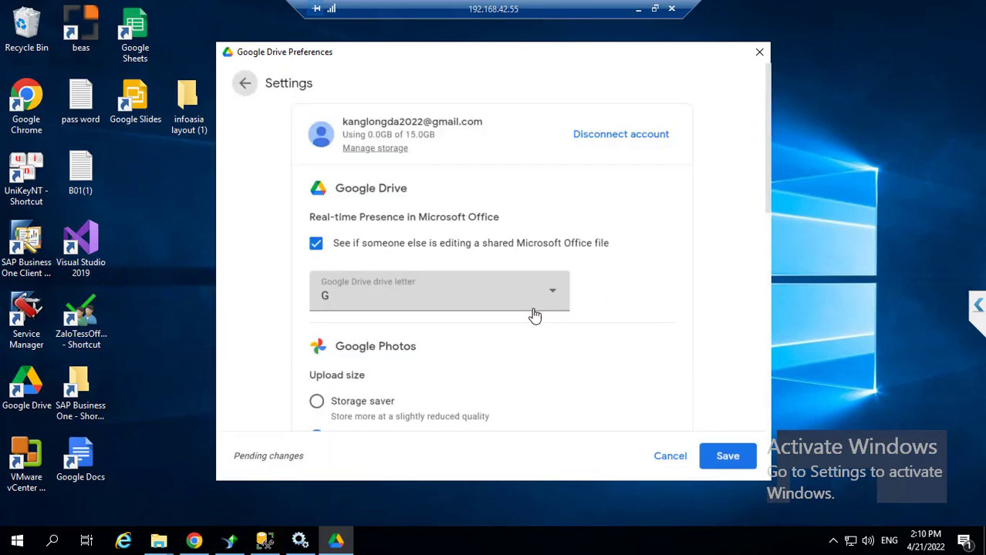
left_click(724, 458)
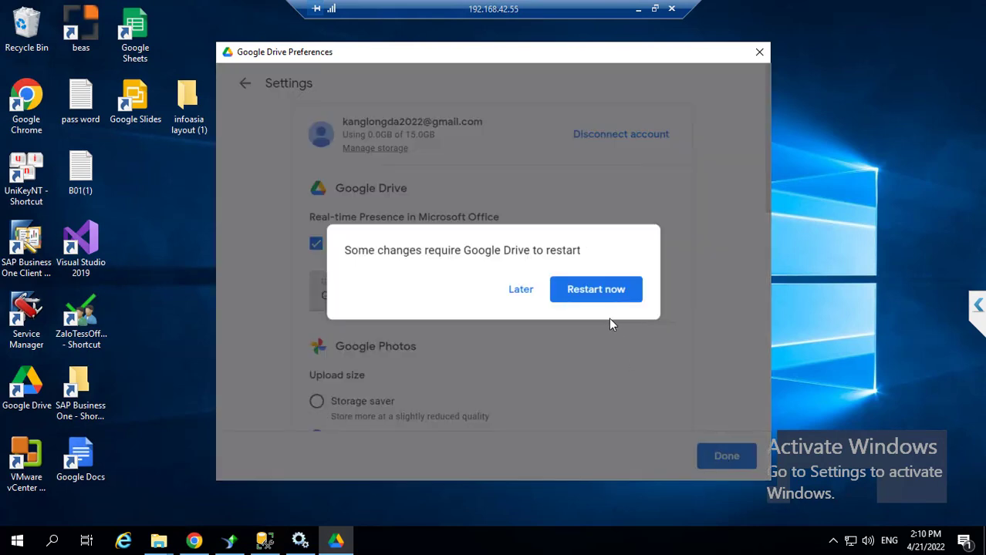
left_click(589, 290)
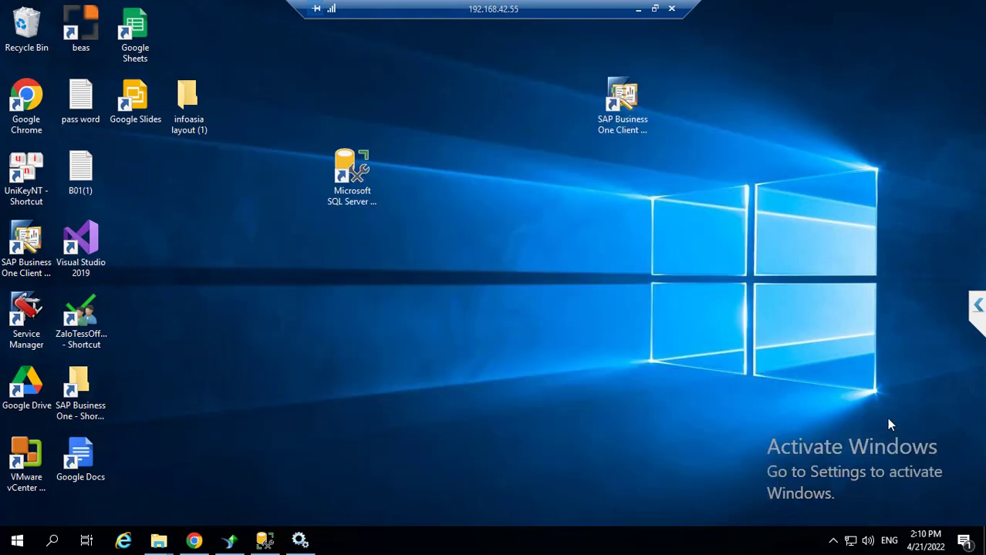
- Reopen the Google Drive preferences from the restarted application
left_click(834, 541)
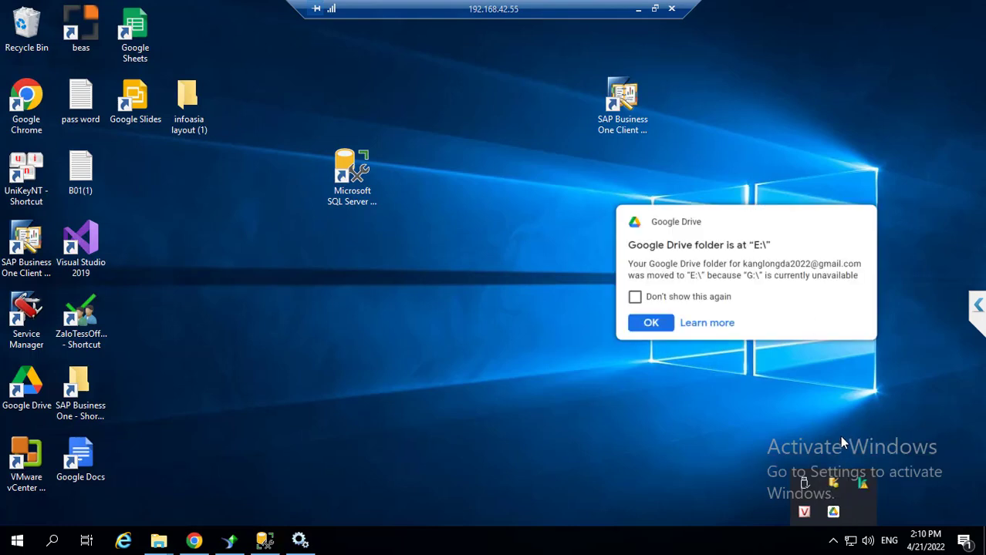
left_click(833, 512)
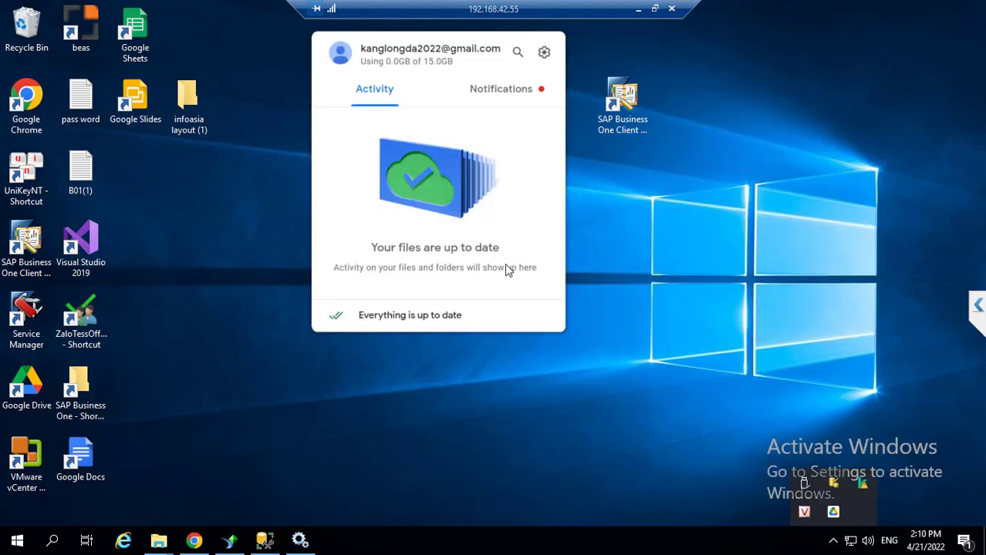
left_click(543, 54)
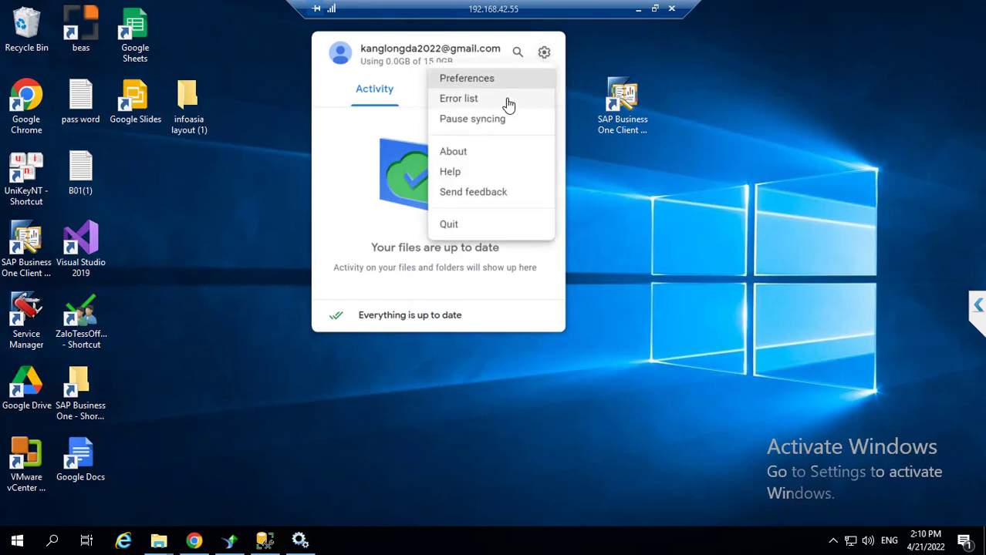
left_click(381, 158)
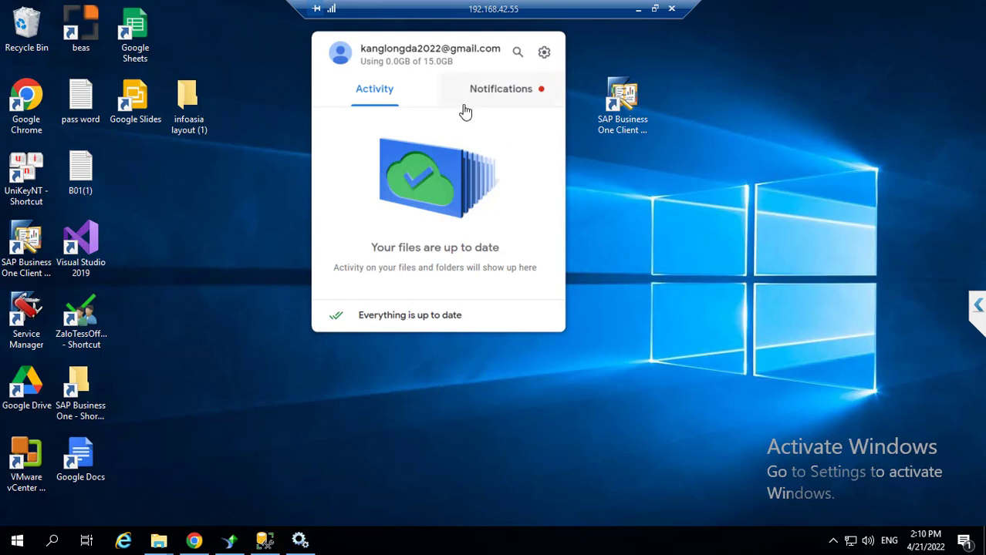
left_click(544, 52)
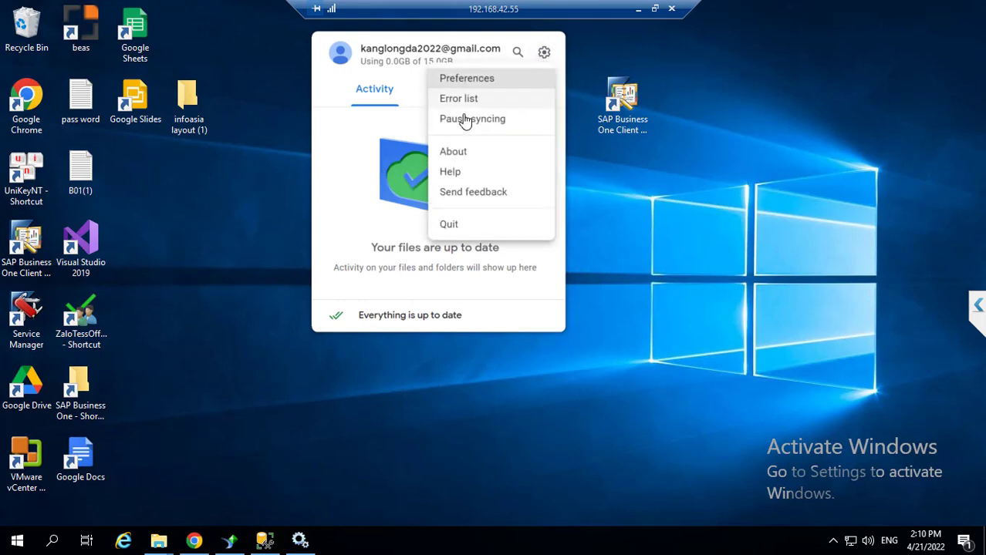
left_click(463, 81)
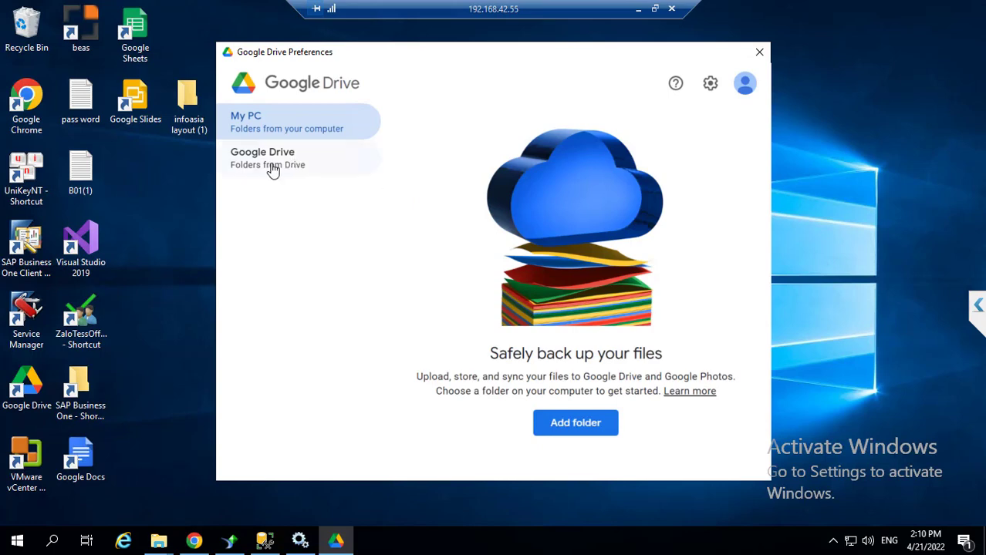
- Set the My Drive syncing option to Mirror files, dismissing the syncing options introduction
left_click(268, 170)
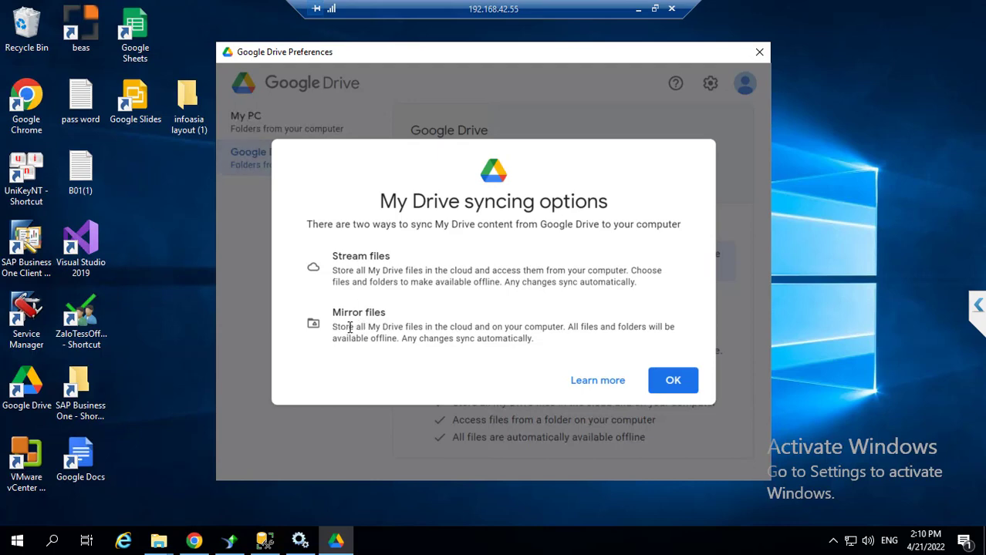
left_click(667, 379)
left_click(418, 386)
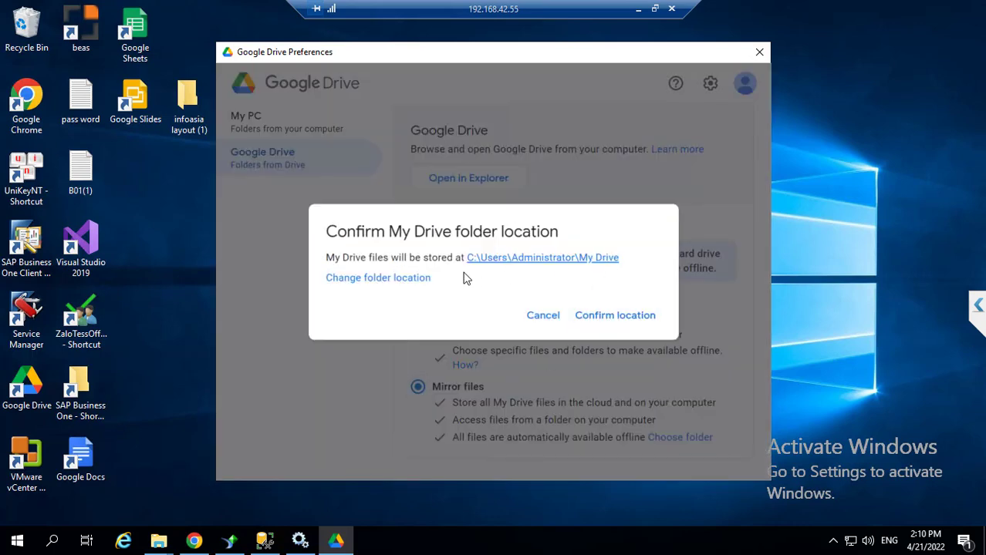
- Change the My Drive folder location by creating a folder named googledrive on the Data (D:) drive
left_click(385, 279)
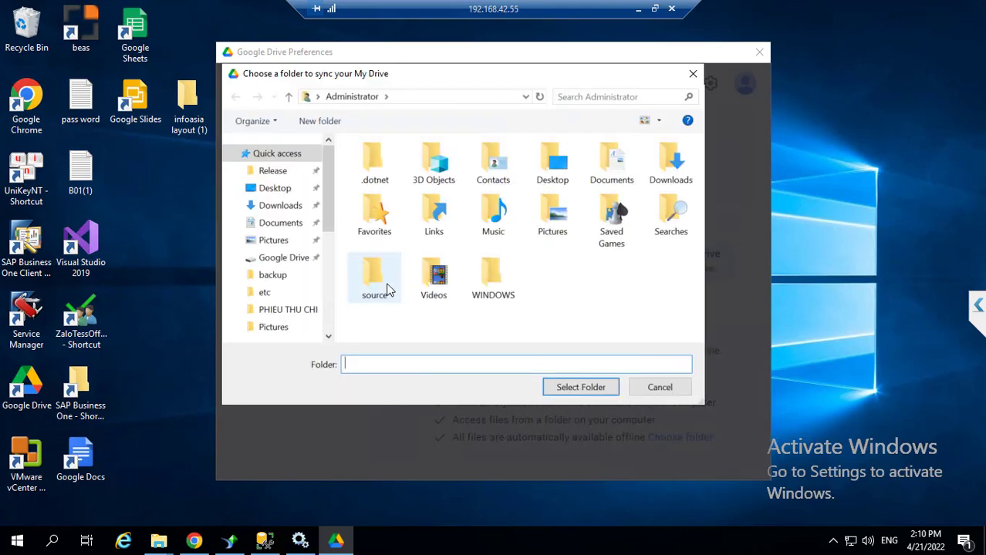
scroll(316, 312, "down", 2)
scroll(309, 306, "down", 3)
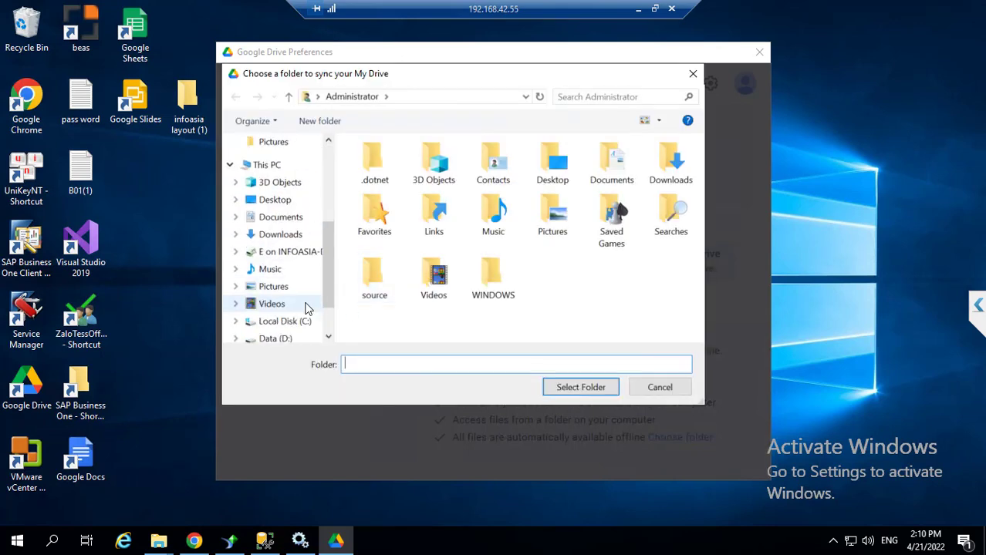
left_click(282, 302)
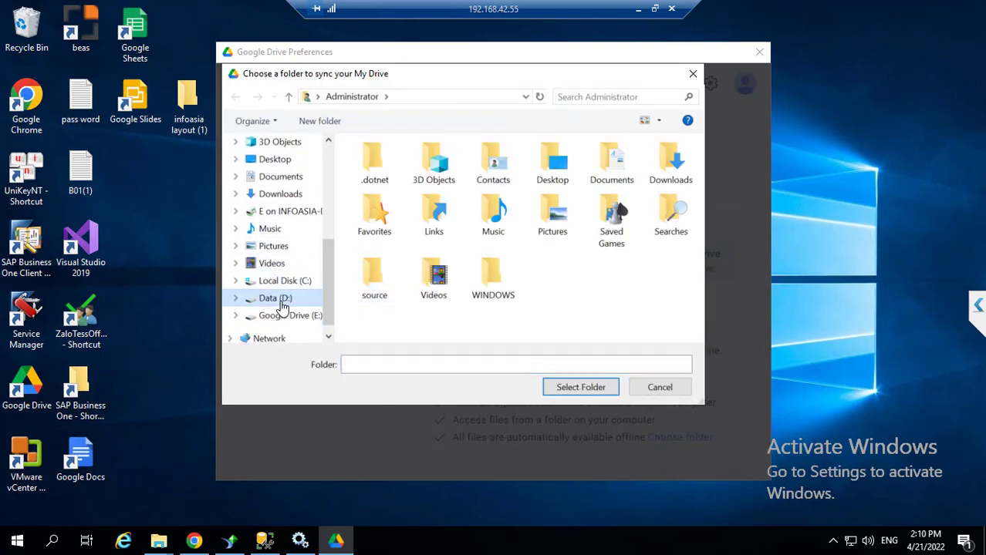
left_click(314, 123)
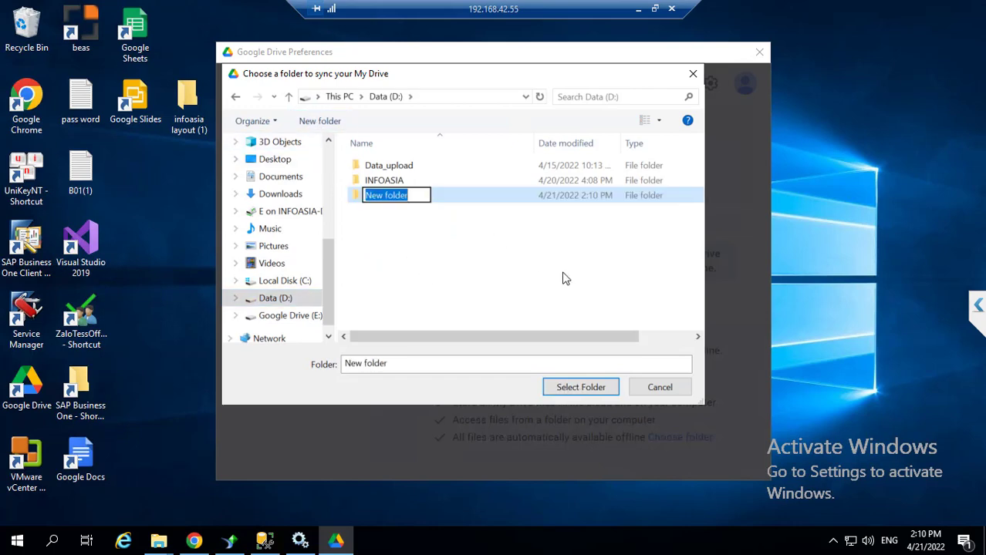
type("google")
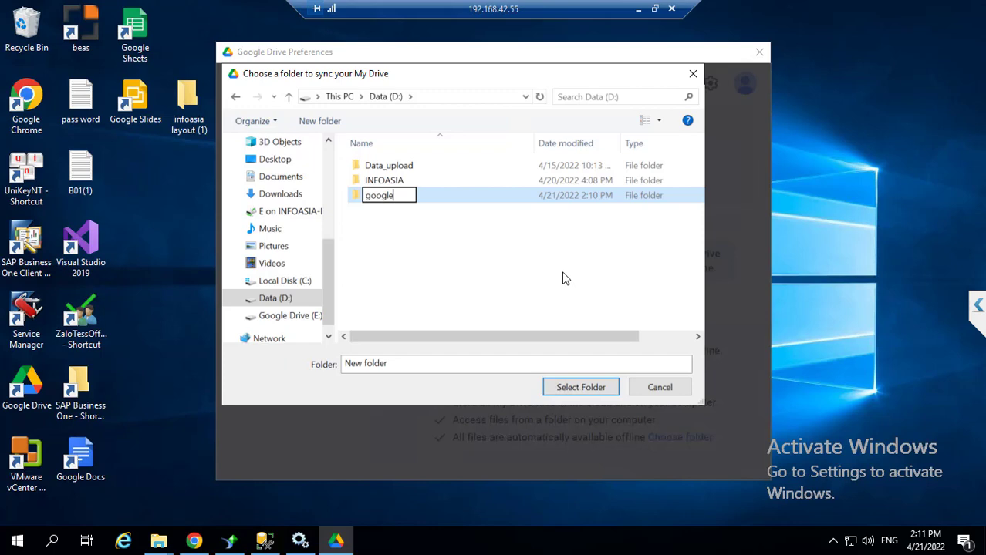
type("drive")
key("BackSpace")
key("BackSpace")
type("ive")
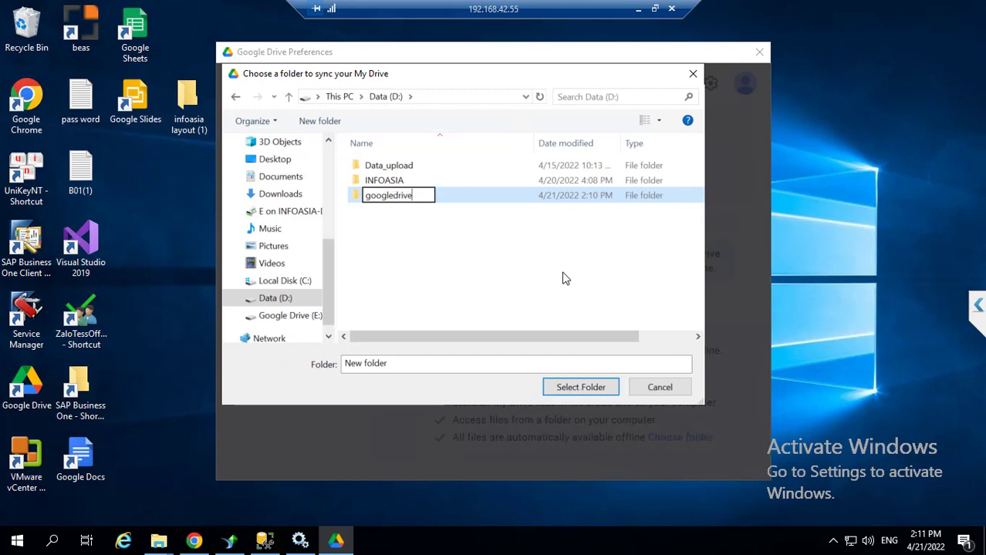
key("Return")
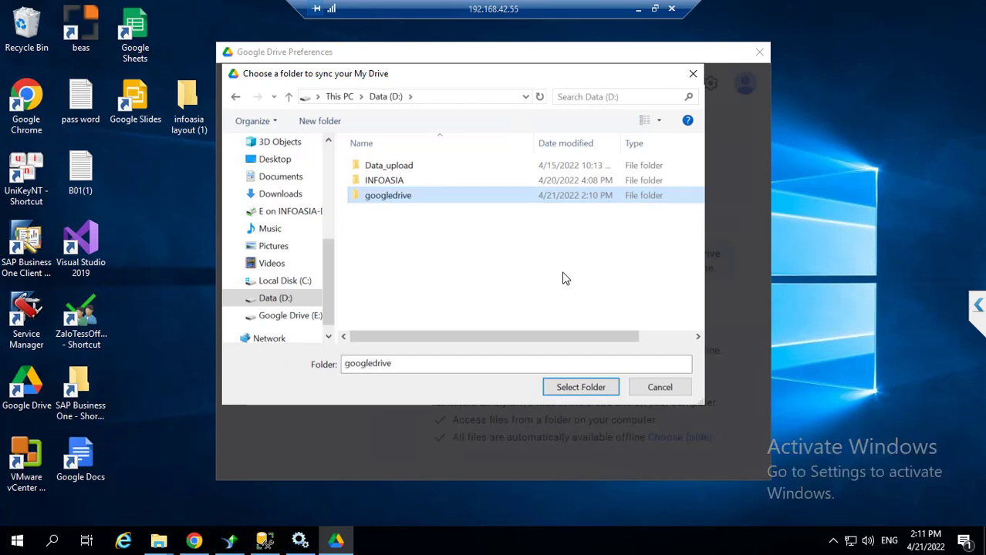
- Confirm D:\googledrive as the My Drive folder location and save the pending changes, restarting Google Drive
left_click(580, 387)
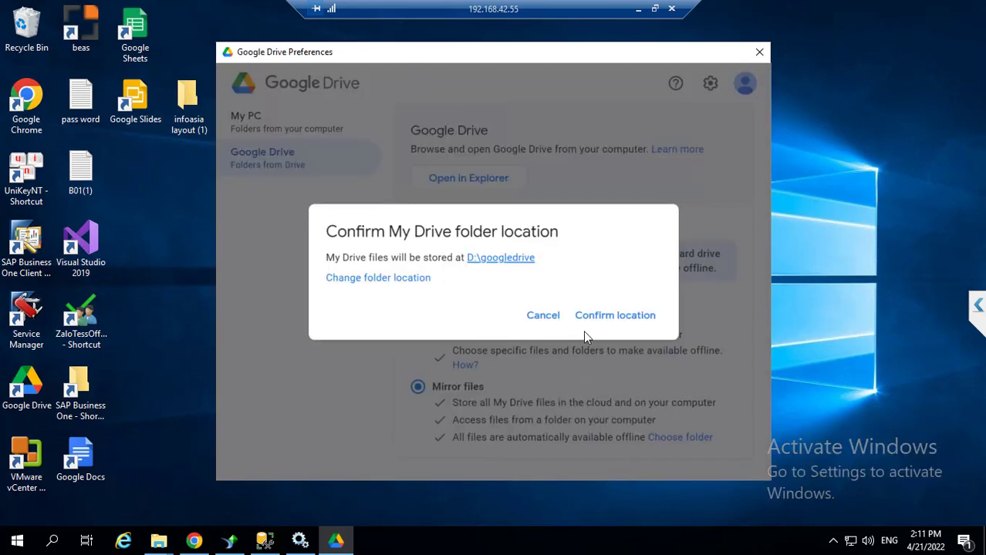
left_click(609, 316)
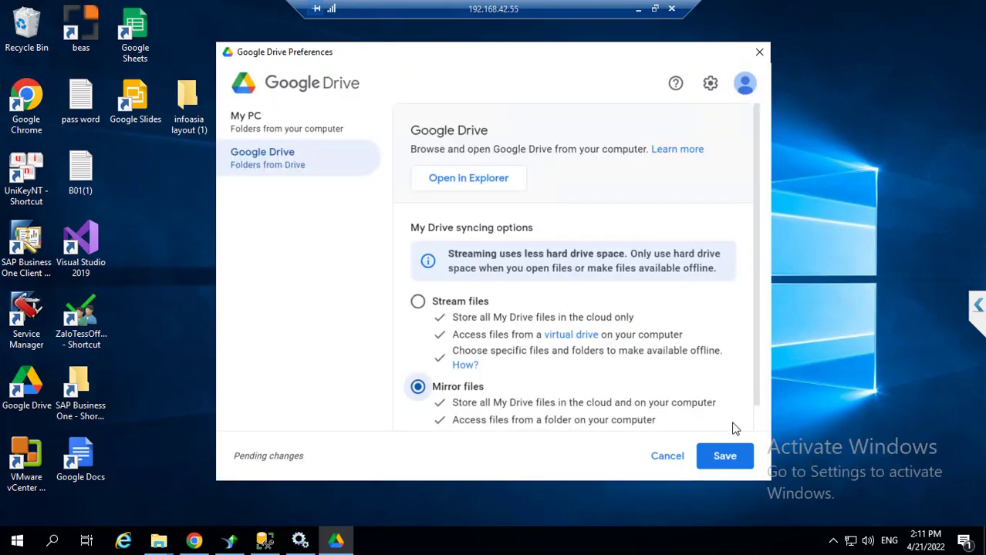
left_click(725, 458)
left_click(598, 289)
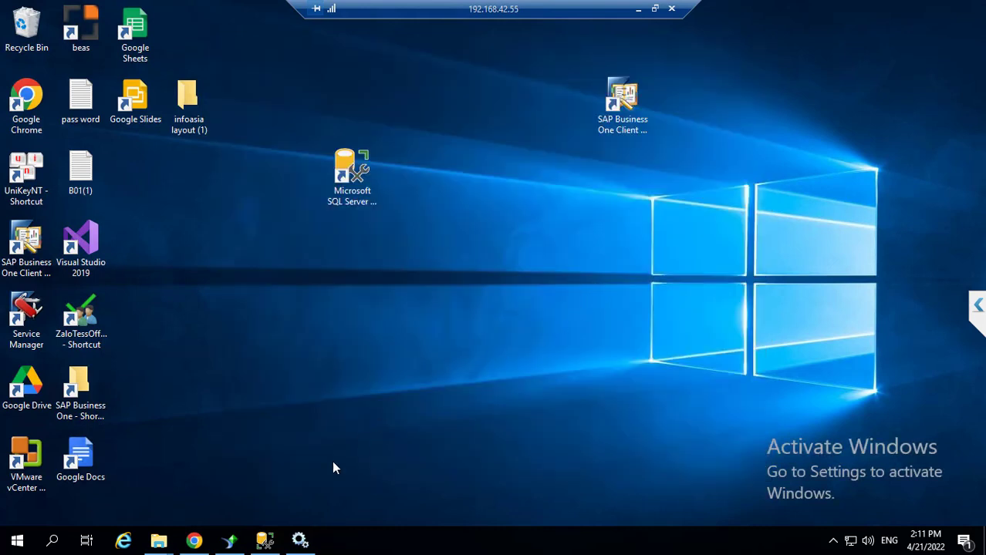
- Open the Google Drive (E:) drive in File Explorer, dismissing the drive location notification
left_click(160, 540)
left_click(73, 482)
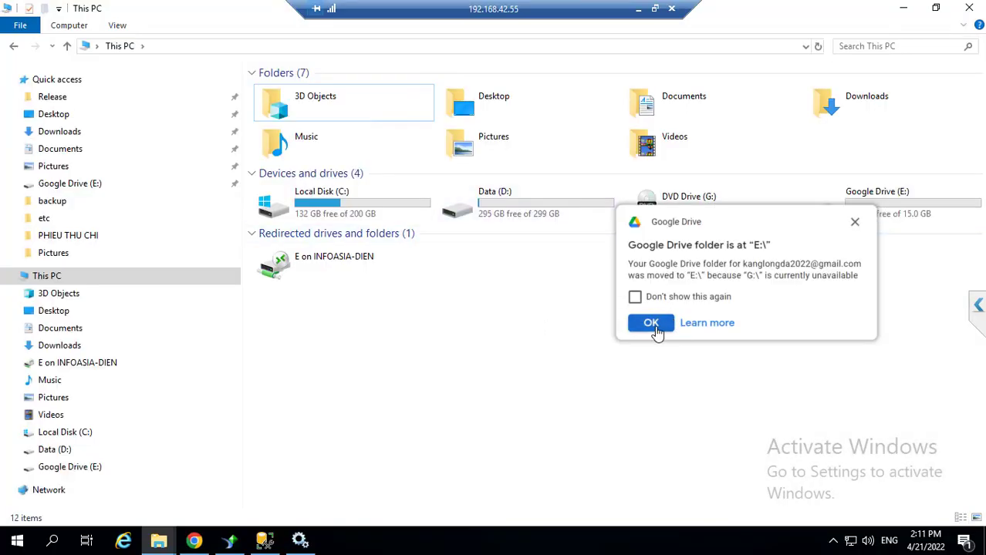
left_click(655, 324)
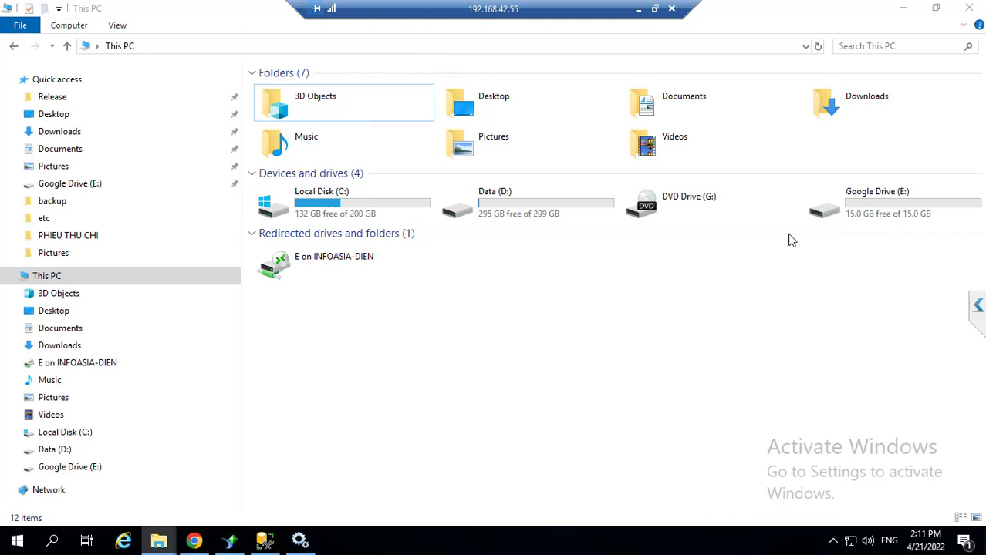
double_click(849, 209)
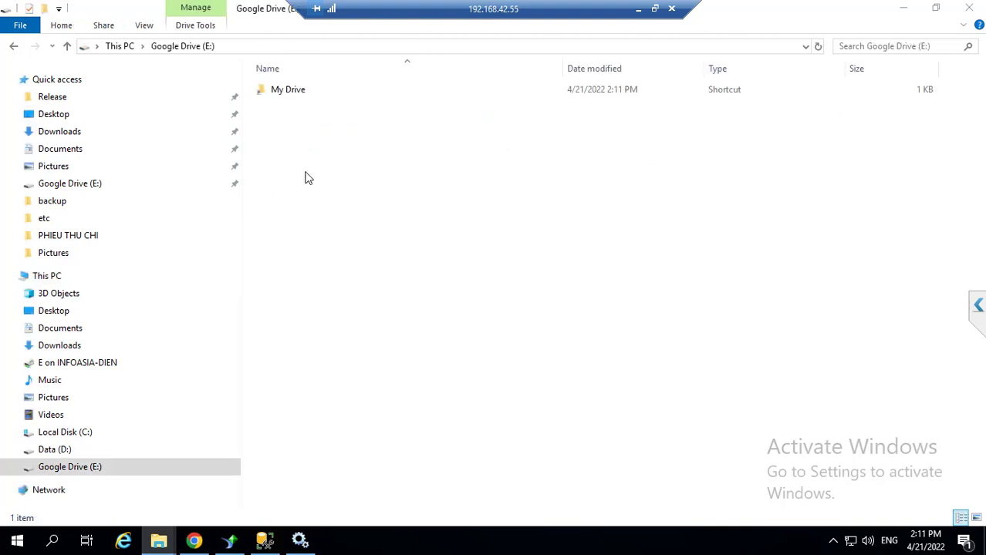
- Create a folder named backupdatabase inside D:\googledrive and open it
left_click(60, 449)
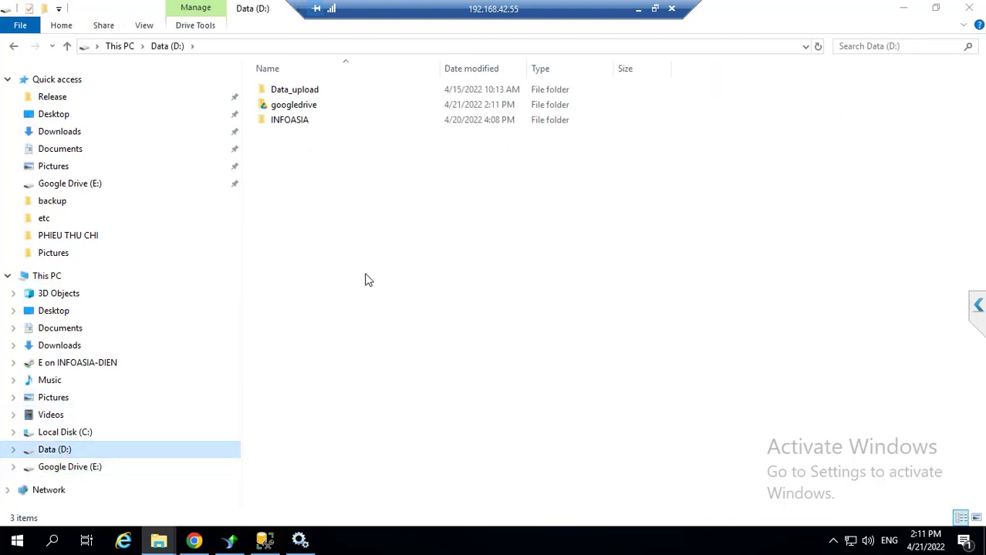
left_click(286, 110)
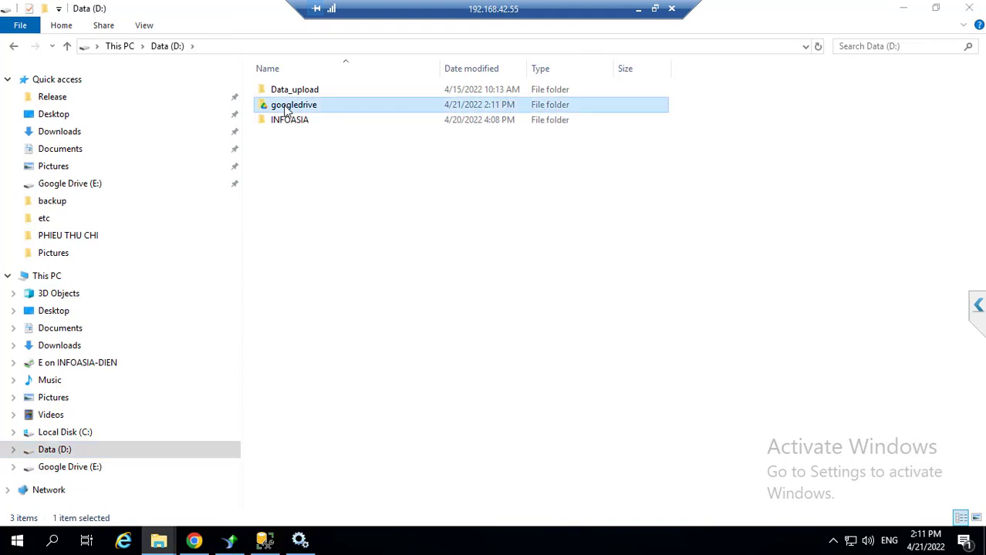
double_click(286, 110)
right_click(300, 118)
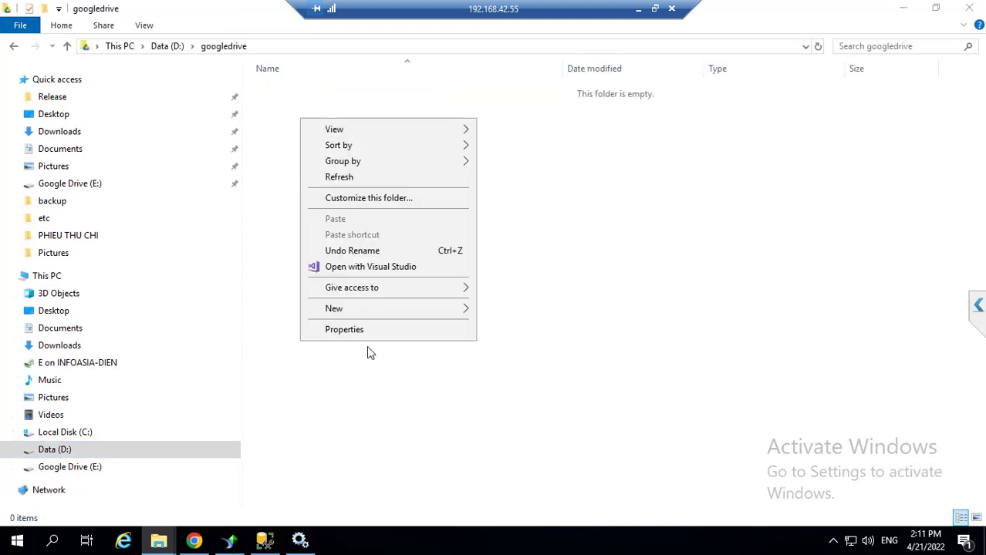
left_click(506, 311)
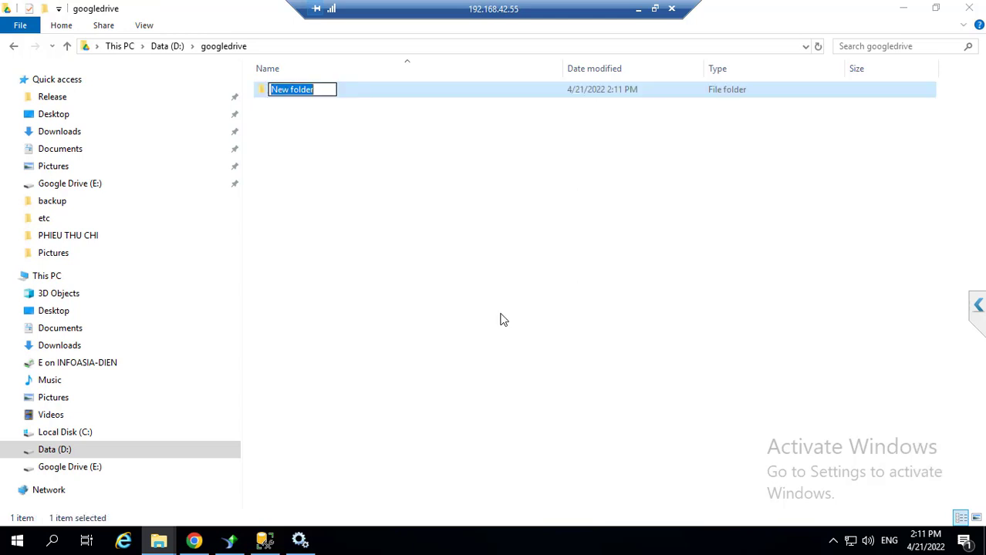
type("backup")
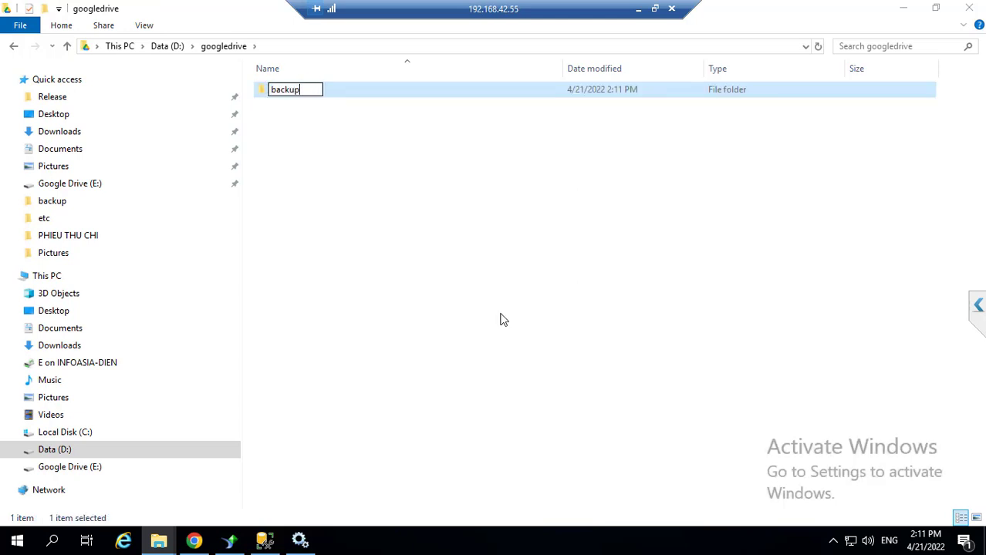
type("database")
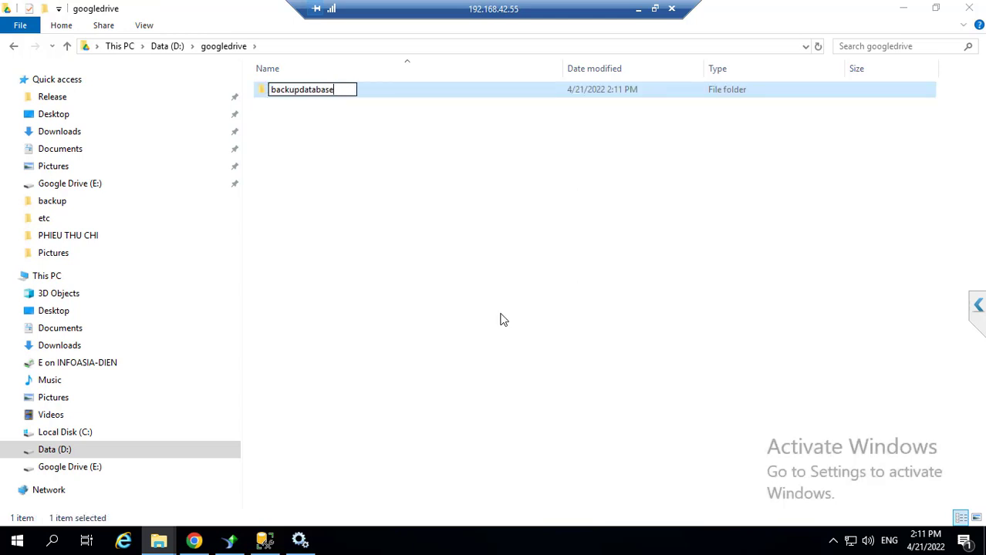
key("Return")
key("Return")
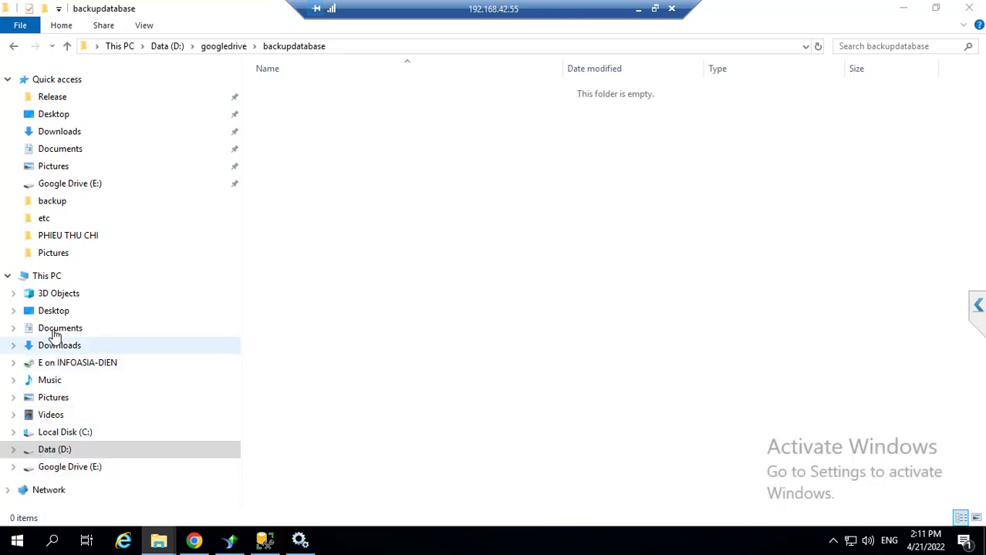
- Examine the Google Drive (E:) contents, the drives under This PC and the options for the redirected E drive
left_click(58, 472)
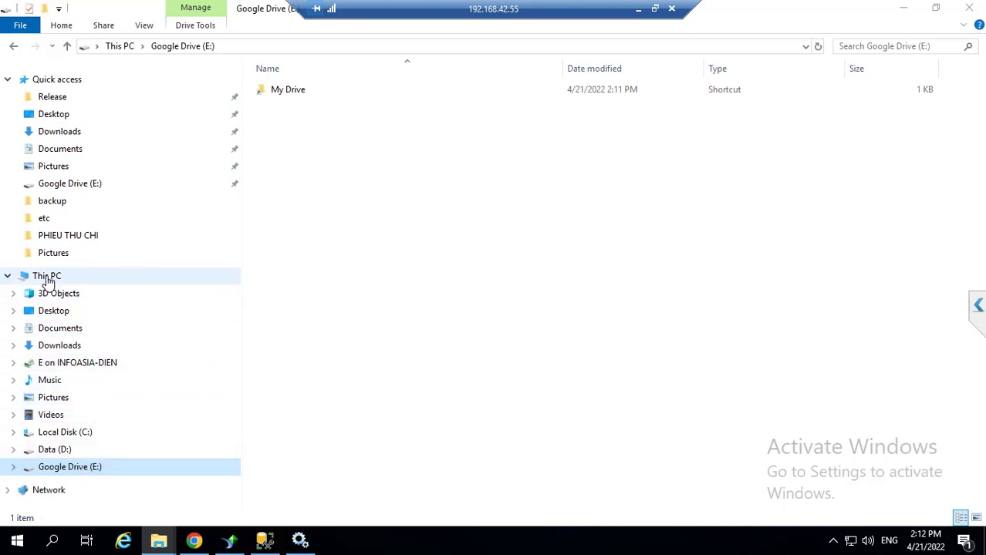
left_click(48, 279)
left_click(287, 265)
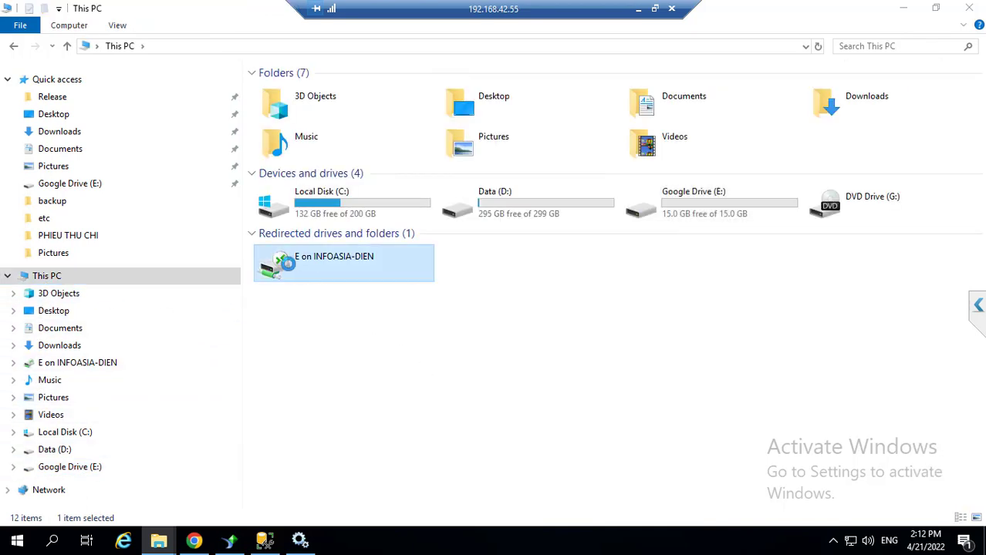
right_click(286, 264)
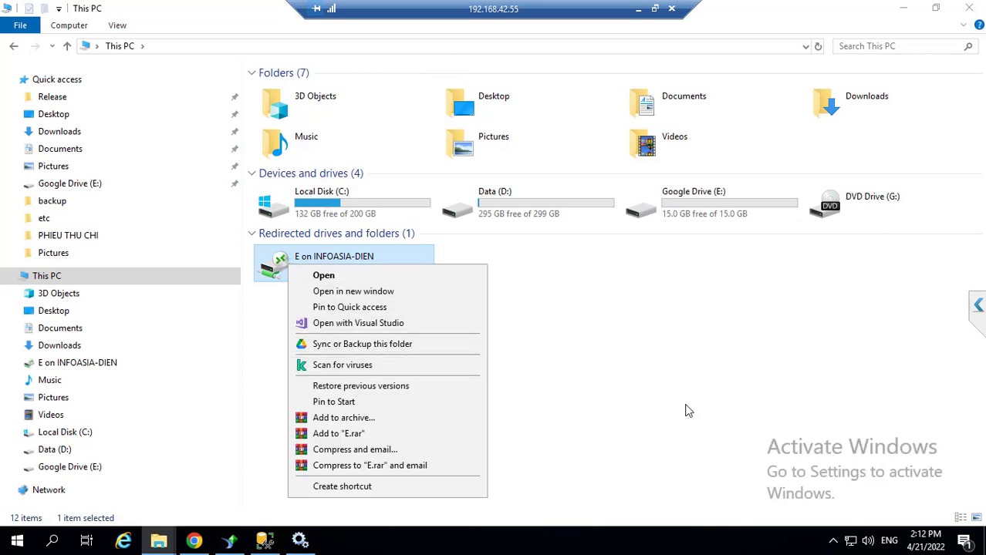
left_click(346, 318)
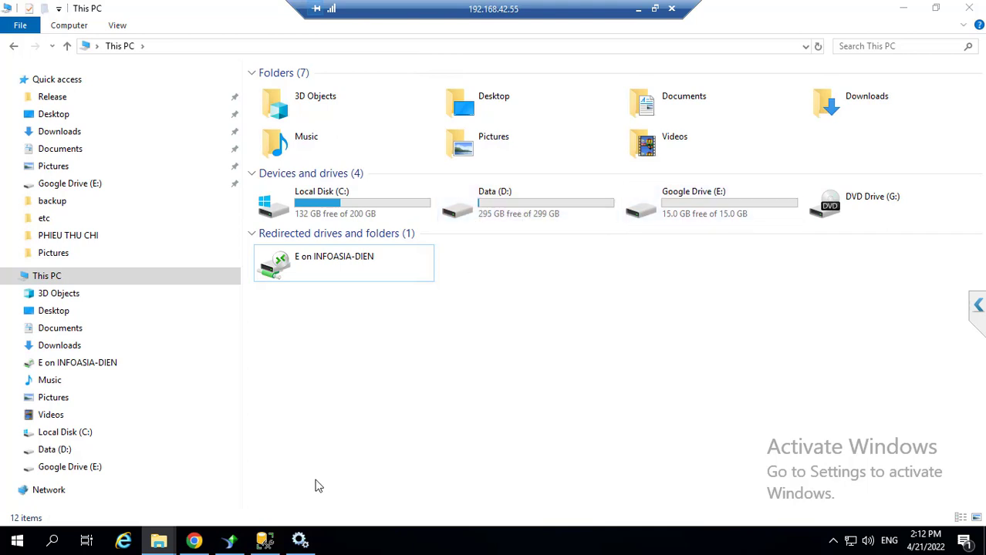
- Check the BACKUP AUTODATABASE guide in Word on the local machine and return to the 192.168.42.55 remote session
left_click(637, 9)
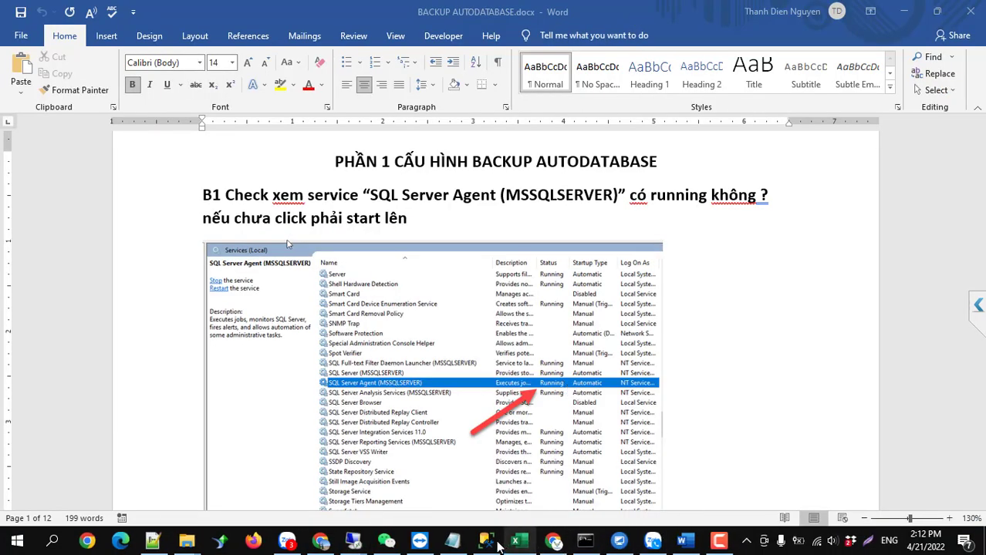
left_click(355, 542)
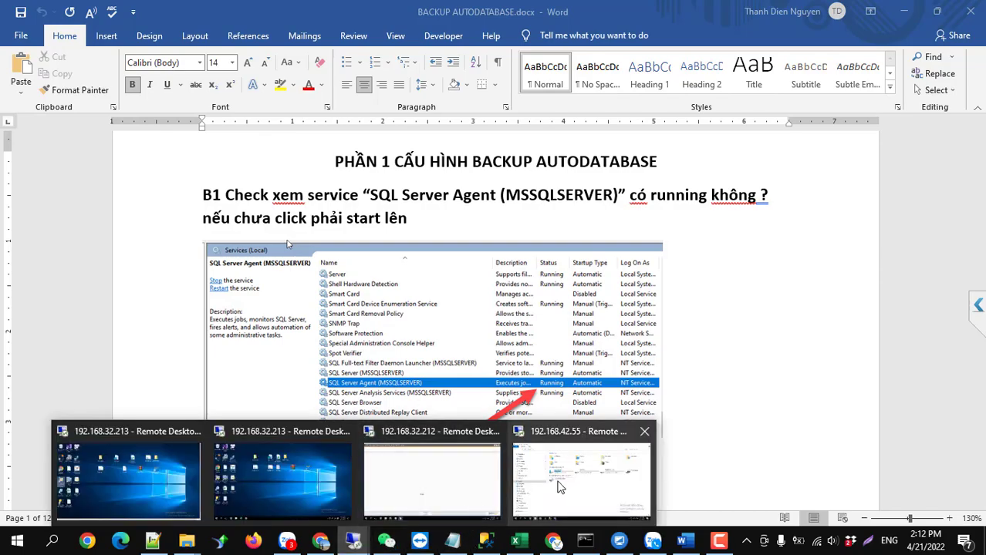
left_click(576, 478)
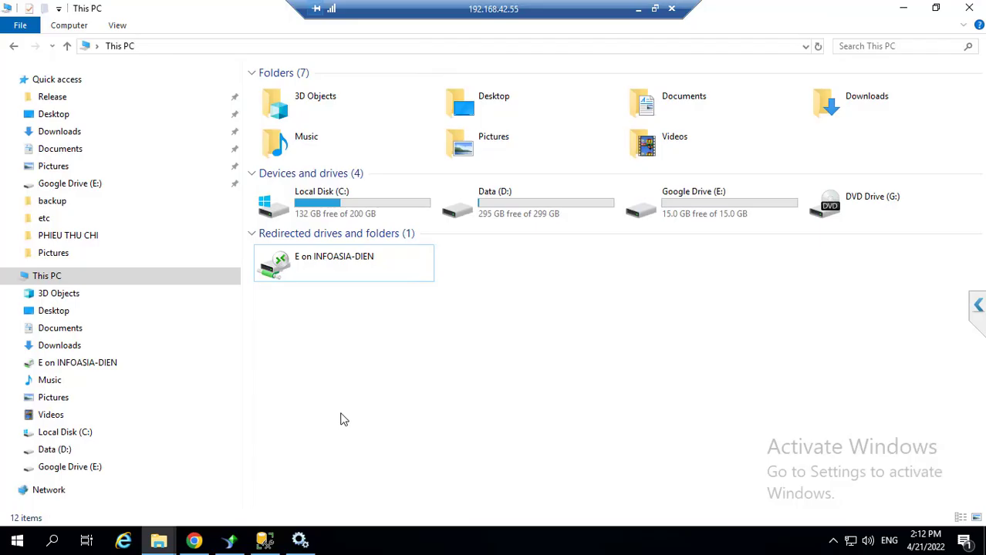
- Run services.msc on the server to open the Services console
right_click(25, 543)
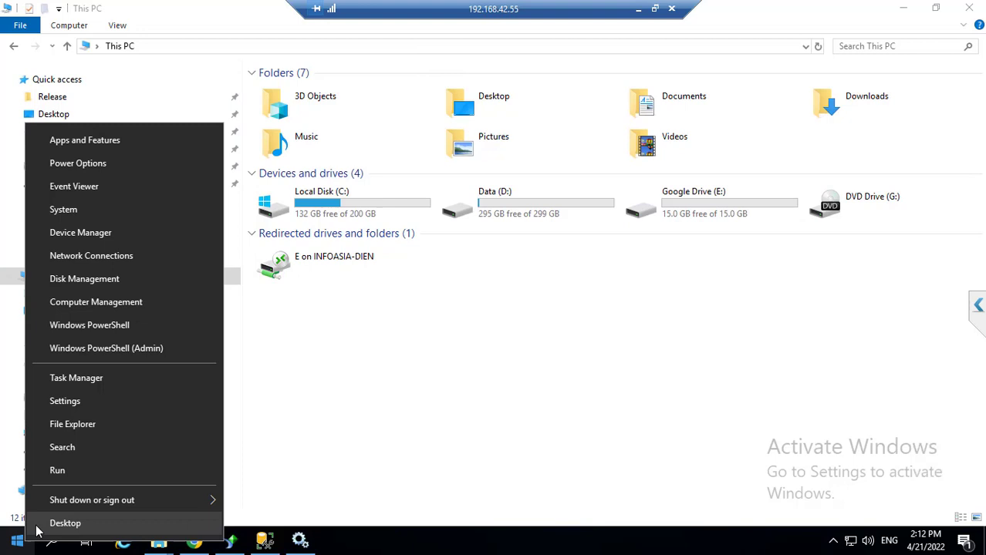
left_click(57, 470)
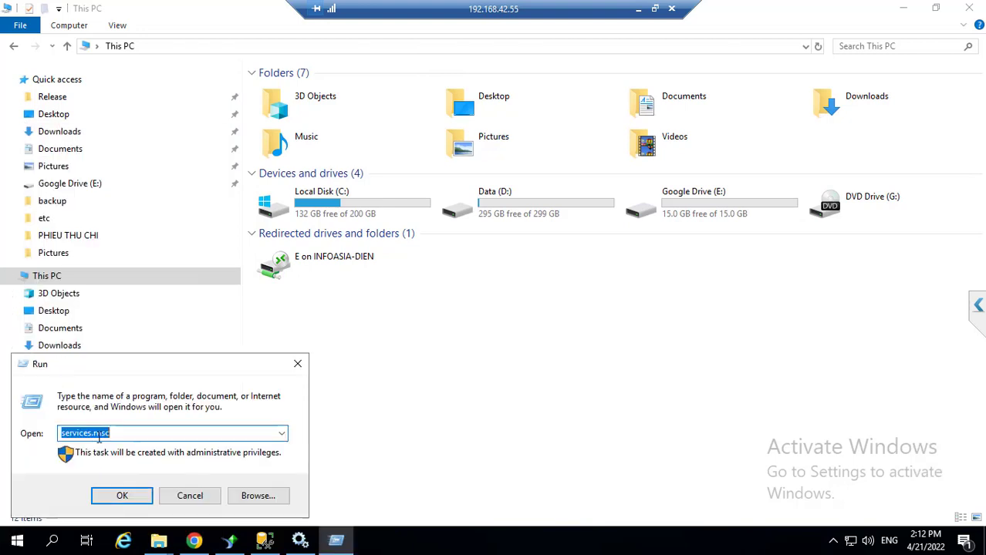
left_click(128, 498)
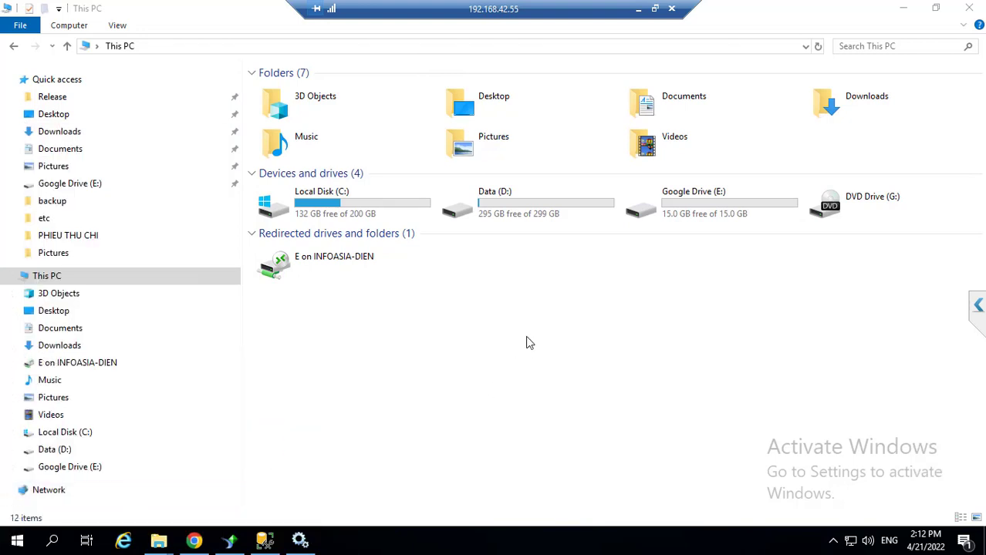
- Find the SQL Server Agent (MSSQLSERVER) service in the services list to check its status
scroll(344, 377, "down", 2)
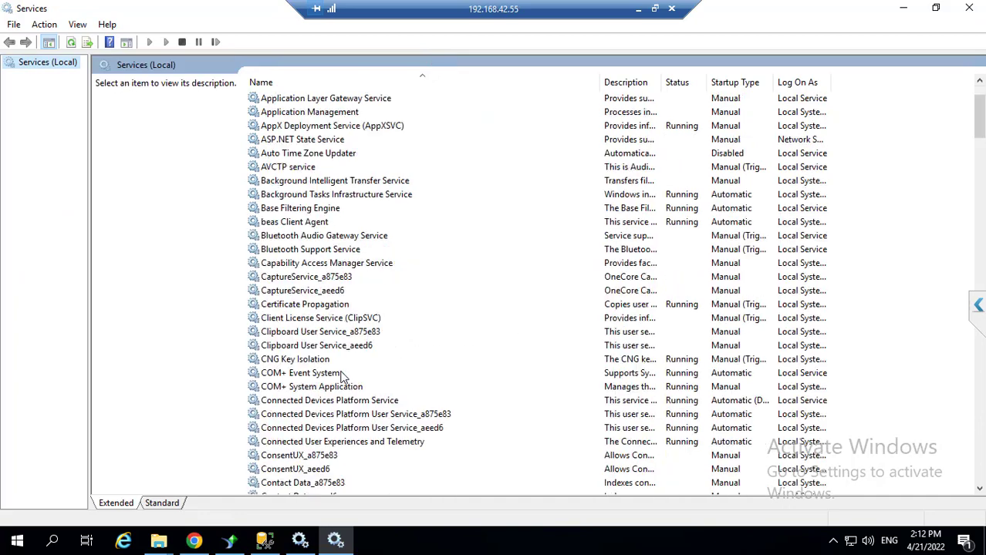
scroll(344, 376, "down", 13)
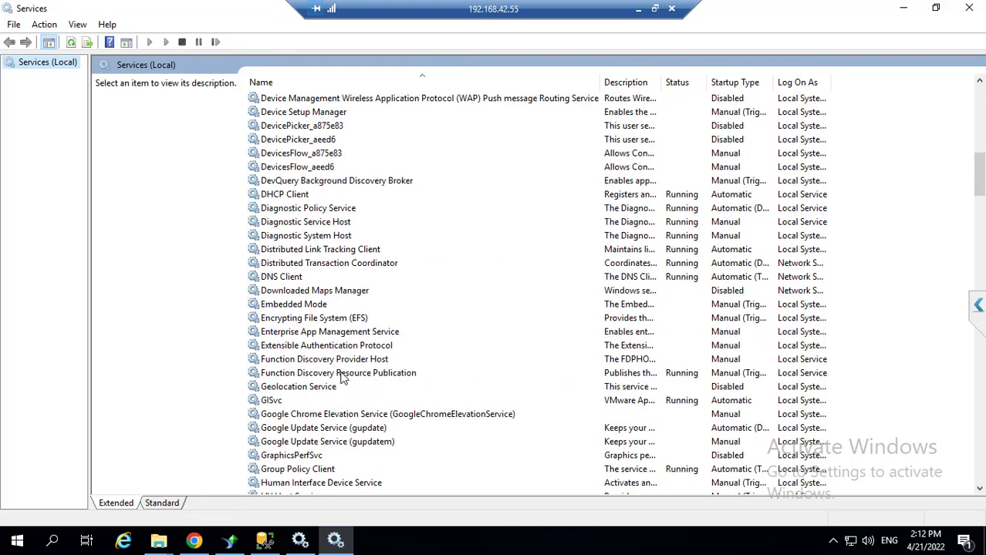
scroll(343, 377, "down", 10)
left_click(344, 372)
key("s")
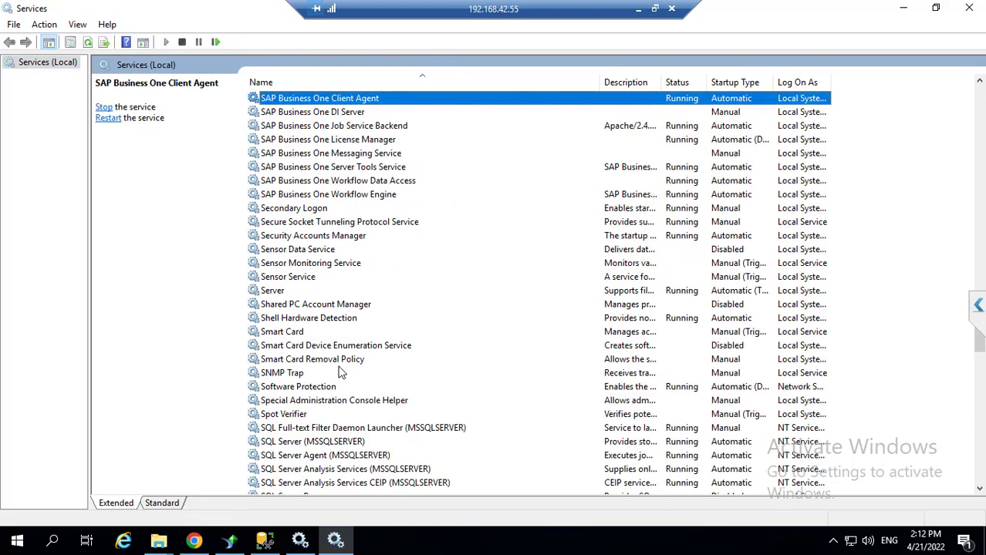
- Check the startup type and status in the SQL Server Agent (MSSQLSERVER) properties, cancel without changes and close the Services console
left_click(327, 458)
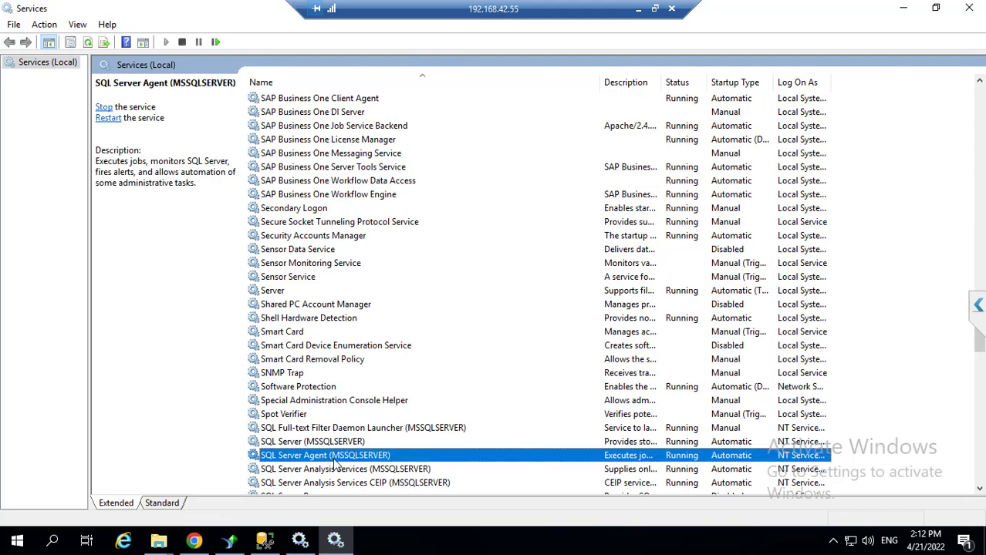
right_click(338, 461)
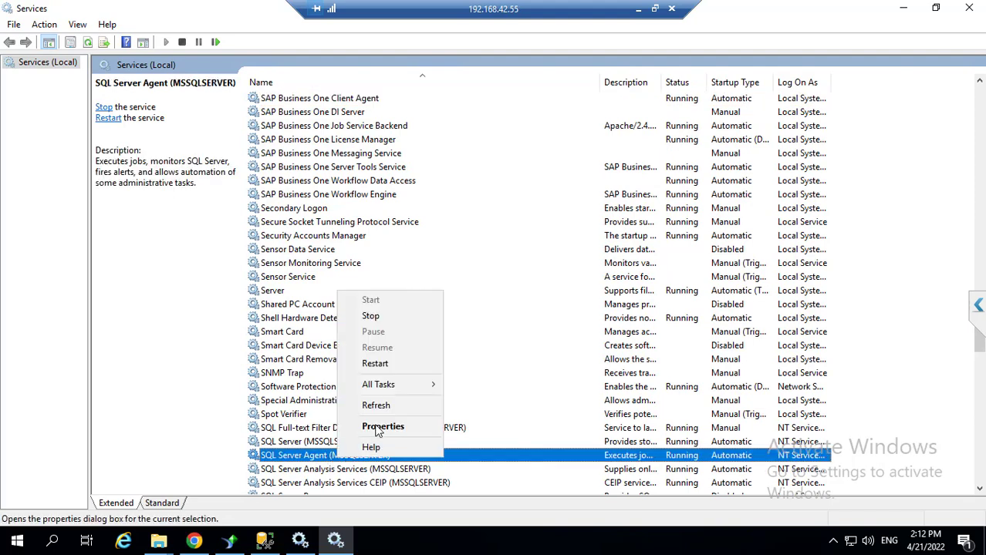
left_click(378, 427)
left_click(462, 261)
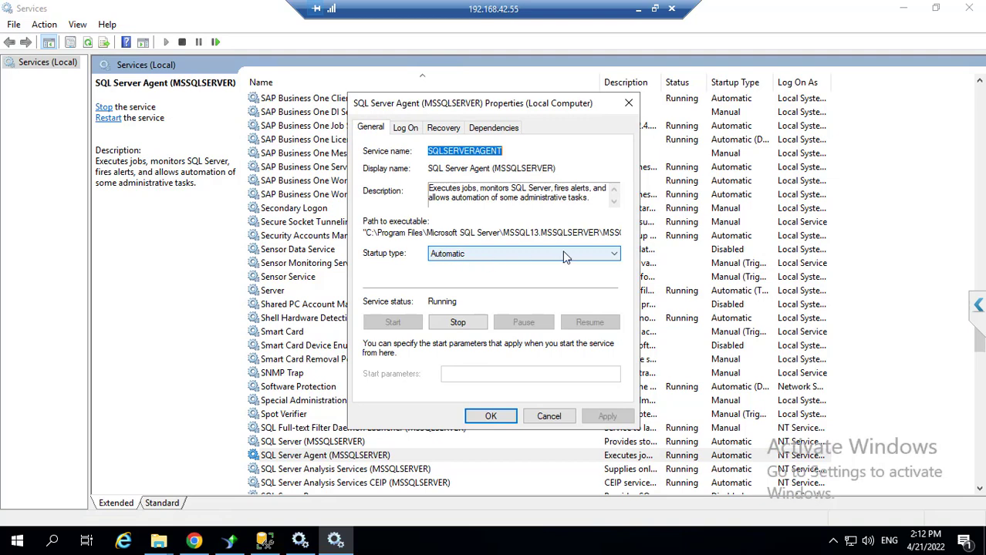
left_click(549, 414)
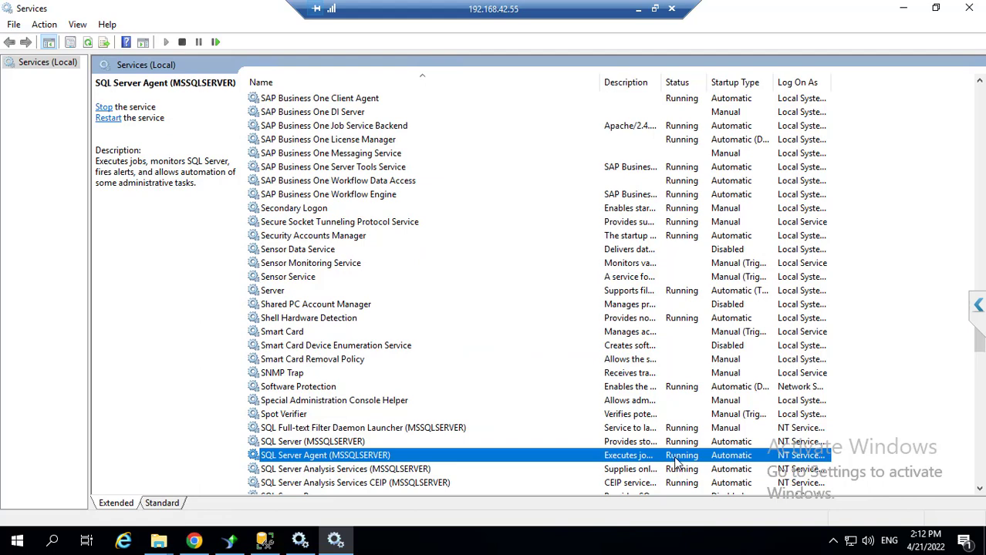
left_click(969, 11)
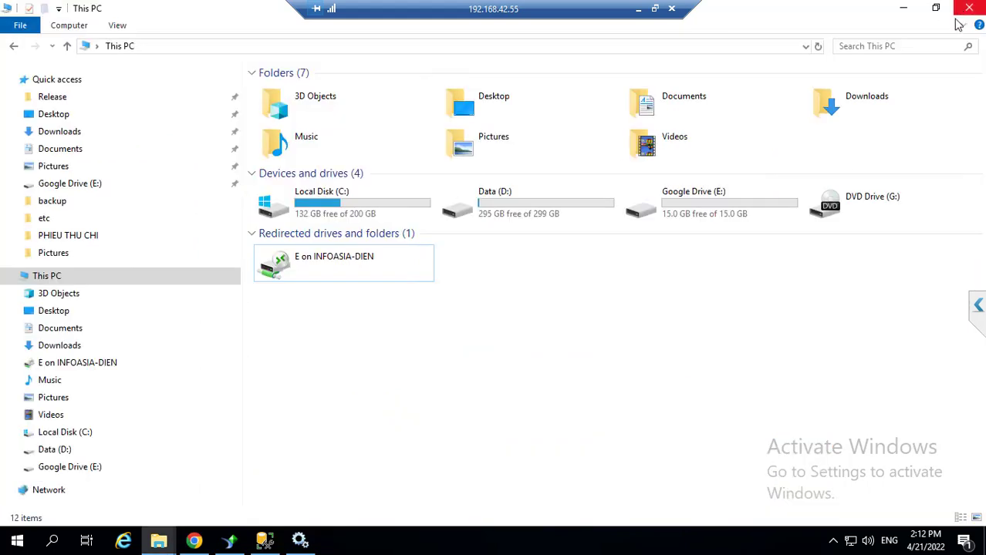
- Switch to the BACKUP AUTODATABASE guide in Word on the local machine and read down to section B3 Open file sql
left_click(639, 9)
scroll(514, 389, "down", 10)
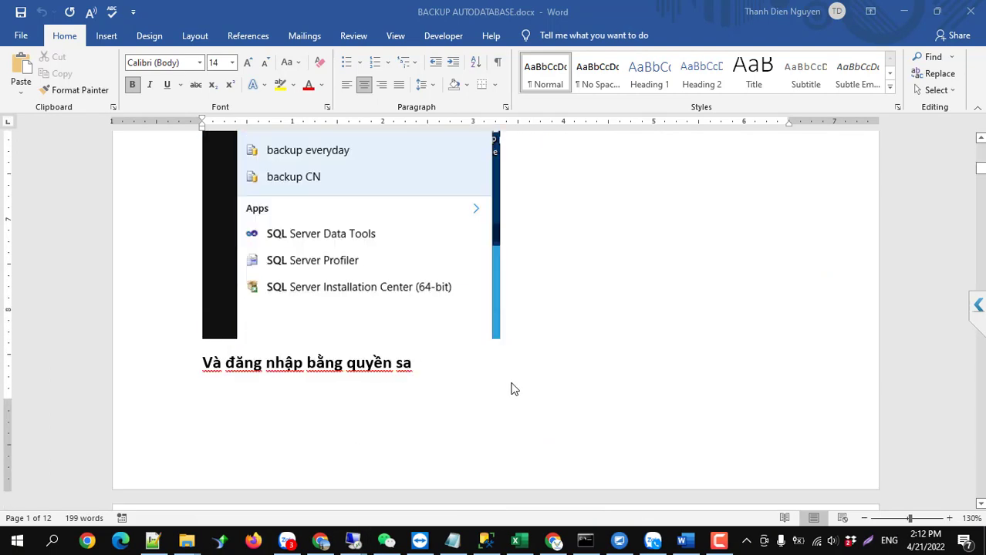
scroll(515, 389, "down", 8)
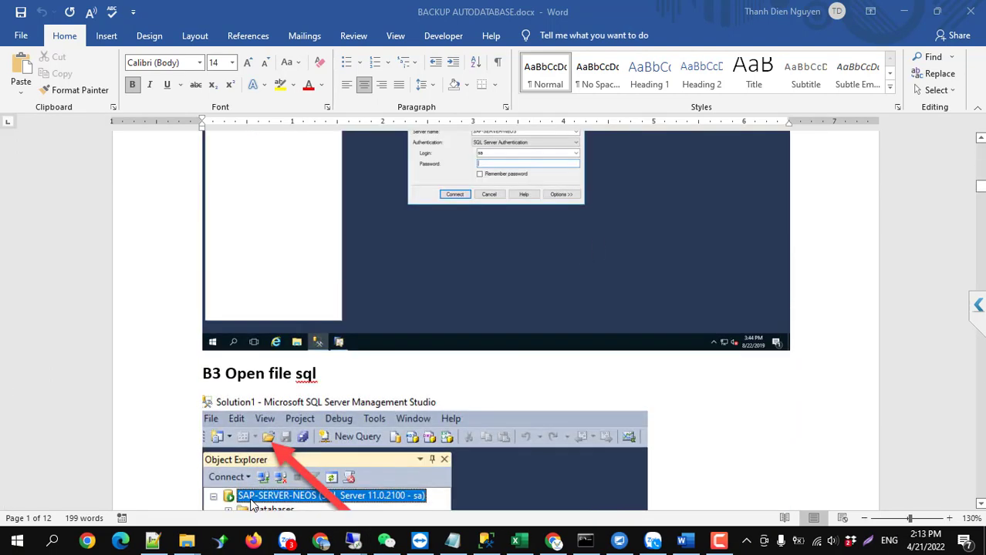
- Switch to Notepad++, review the backup simple.sql job script and select its entire text
left_click(153, 540)
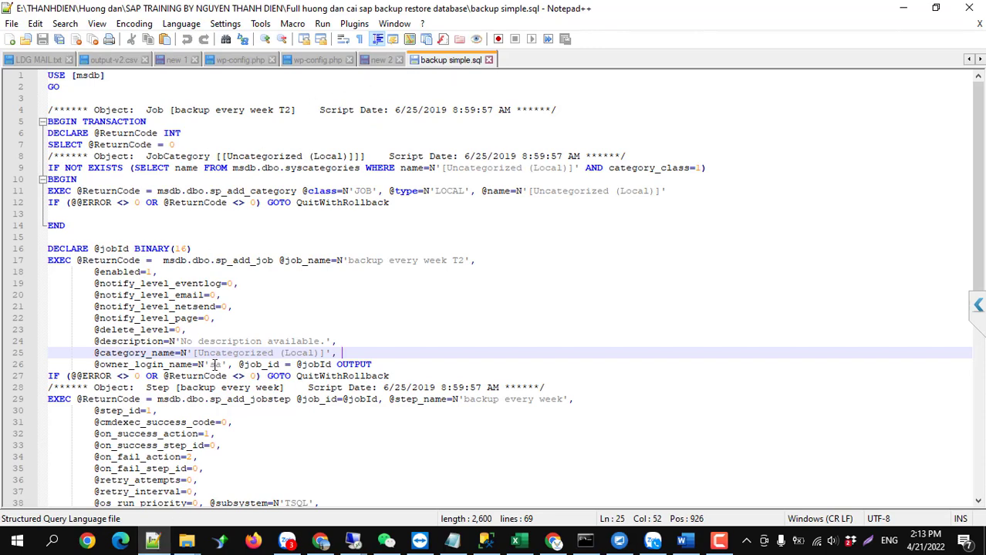
scroll(215, 364, "down", 10)
scroll(218, 364, "up", 5)
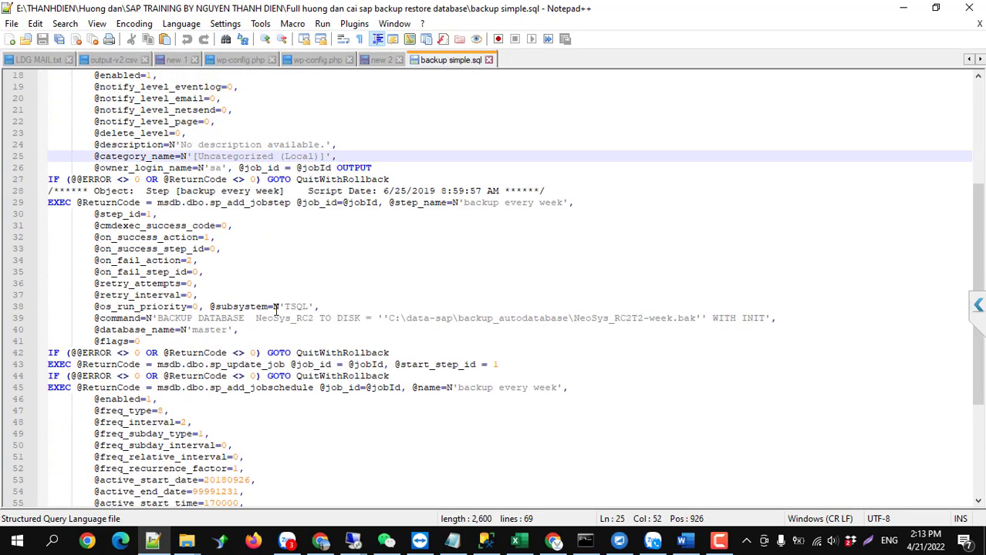
key("ctrl+a")
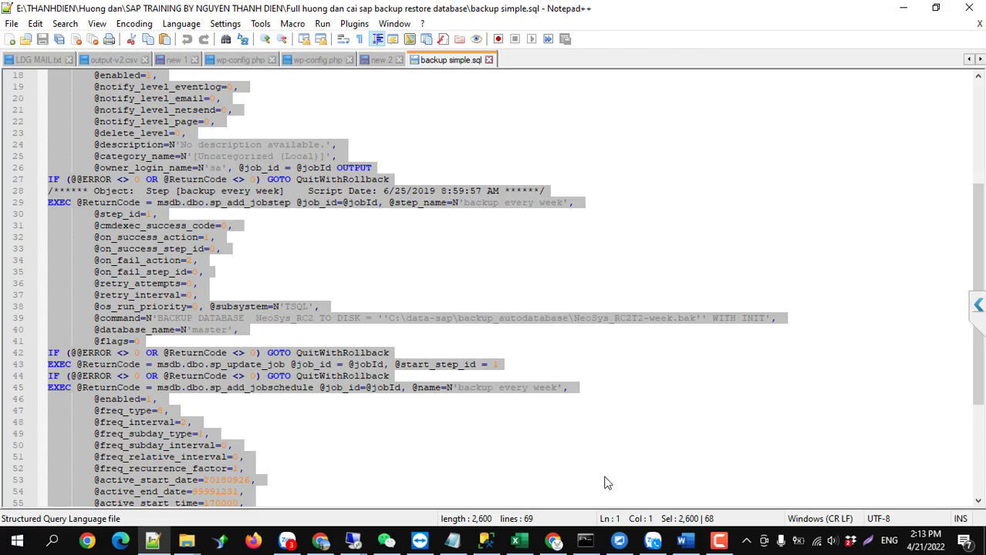
- Return to the 192.168.42.55 remote session, minimize the This PC window and switch to SQL Server Management Studio
left_click(353, 539)
left_click(569, 480)
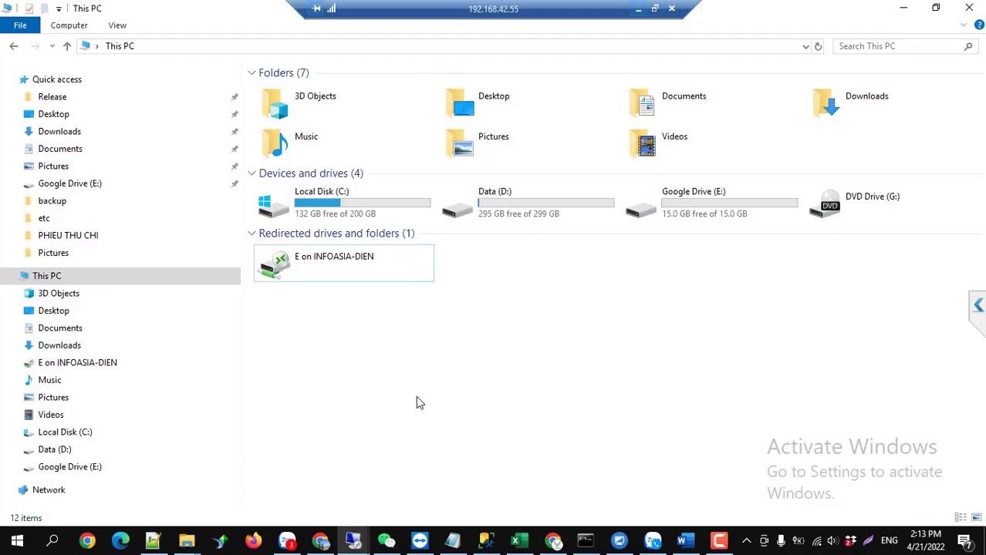
left_click(904, 9)
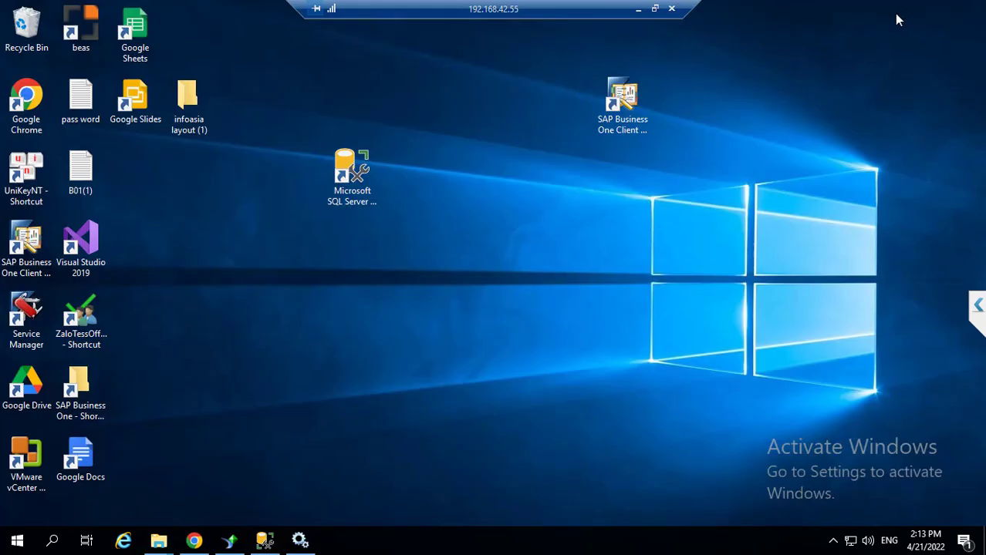
left_click(345, 176)
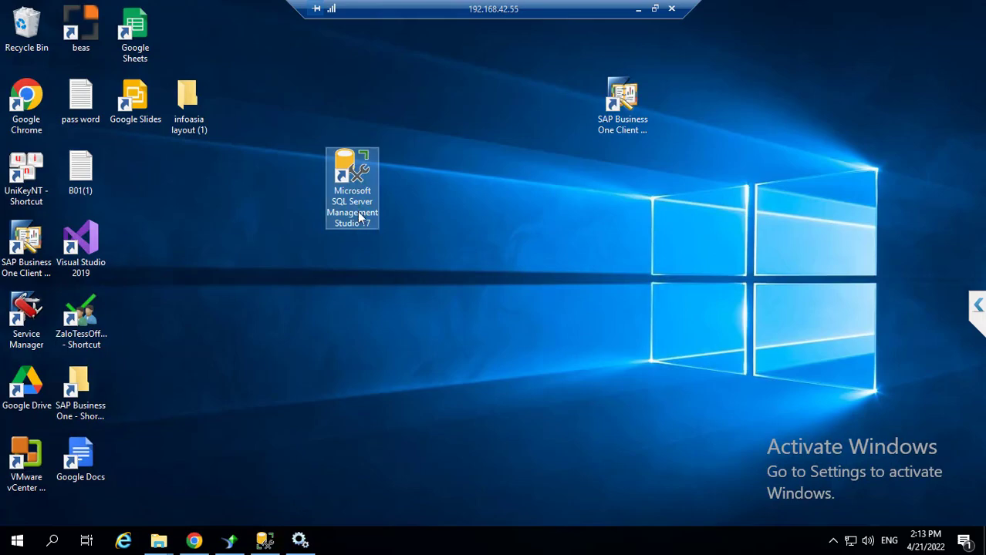
left_click(265, 541)
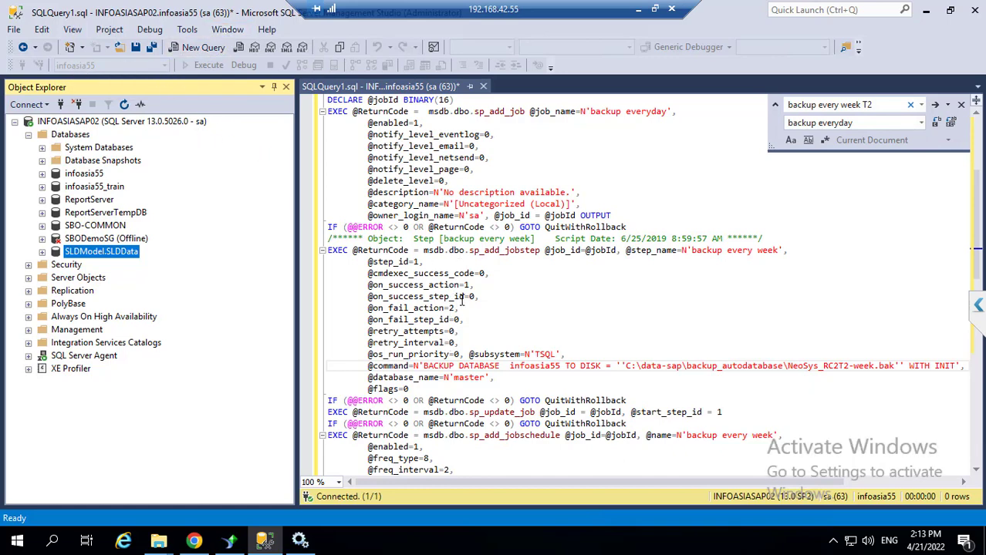
- Replace all occurrences of "backup every week T2" with "backup everyday" in the query and close the find-and-replace box
left_click(704, 287)
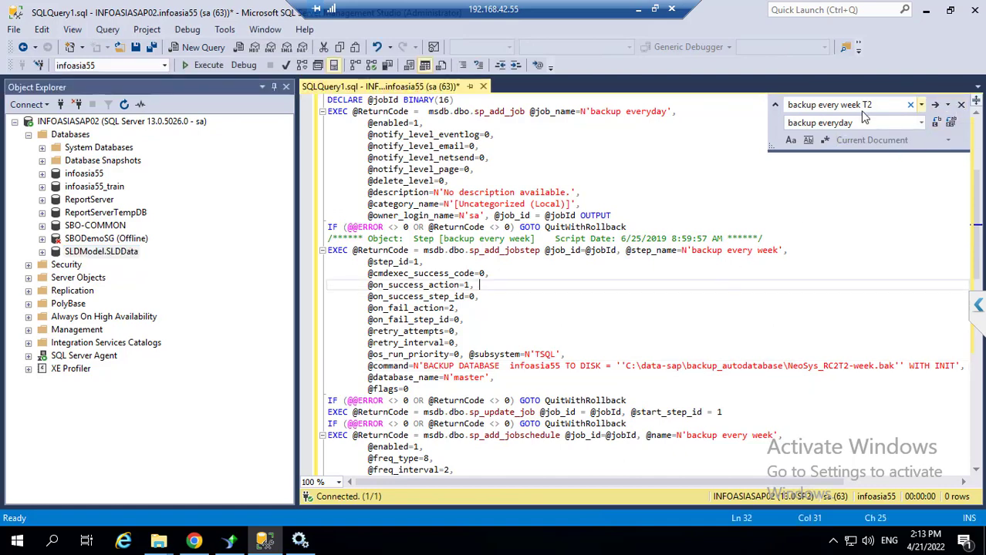
left_click_drag(875, 107, 765, 113)
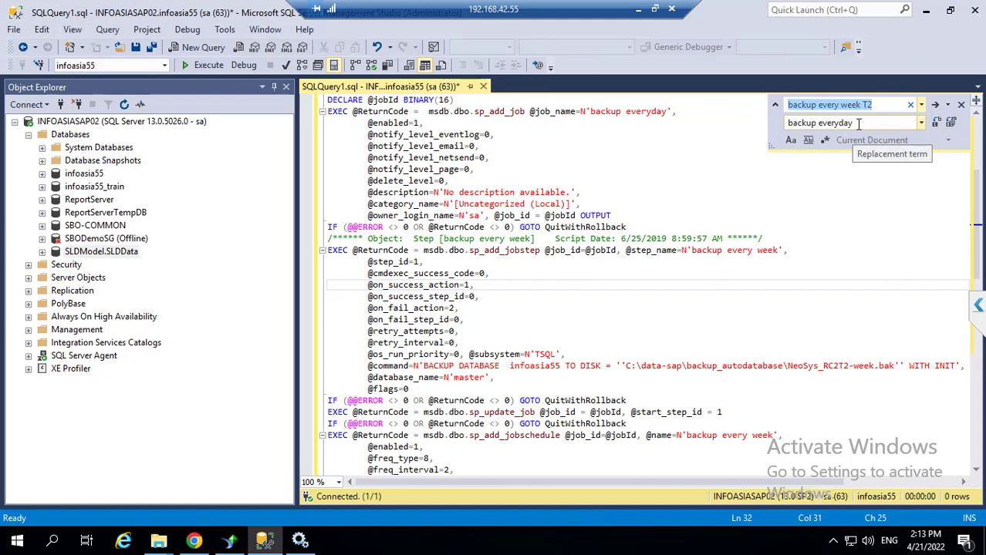
left_click_drag(855, 125, 783, 133)
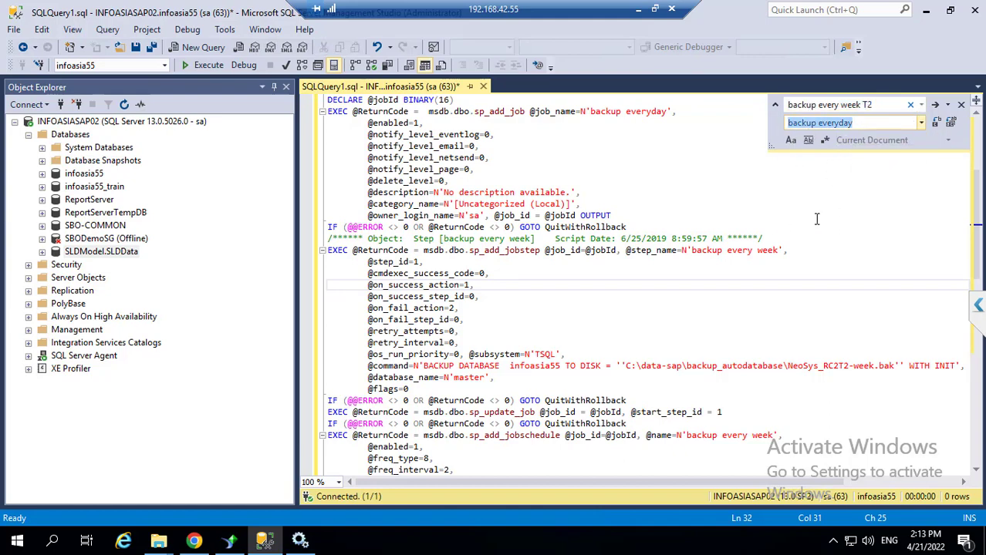
left_click(761, 298)
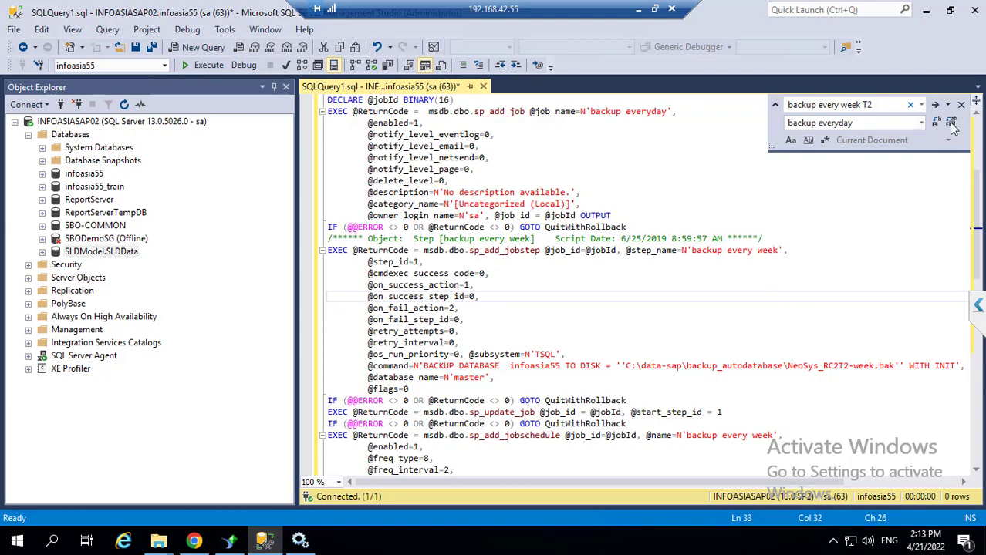
left_click(952, 125)
left_click(493, 297)
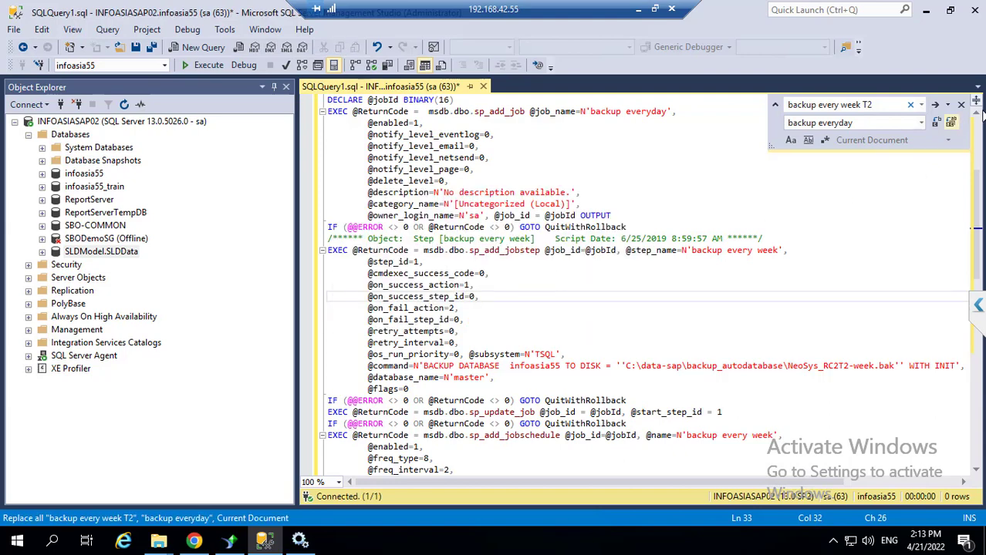
left_click(961, 104)
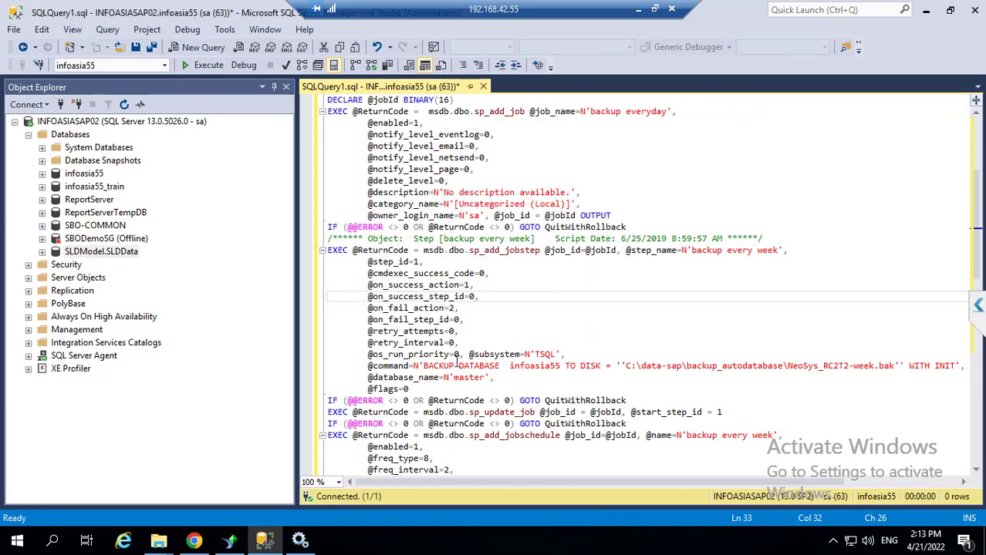
- Examine the BACKUP DATABASE command line, comparing its database name with the infoasia55 database and checking its disk path
left_click_drag(370, 365, 823, 370)
left_click(551, 377)
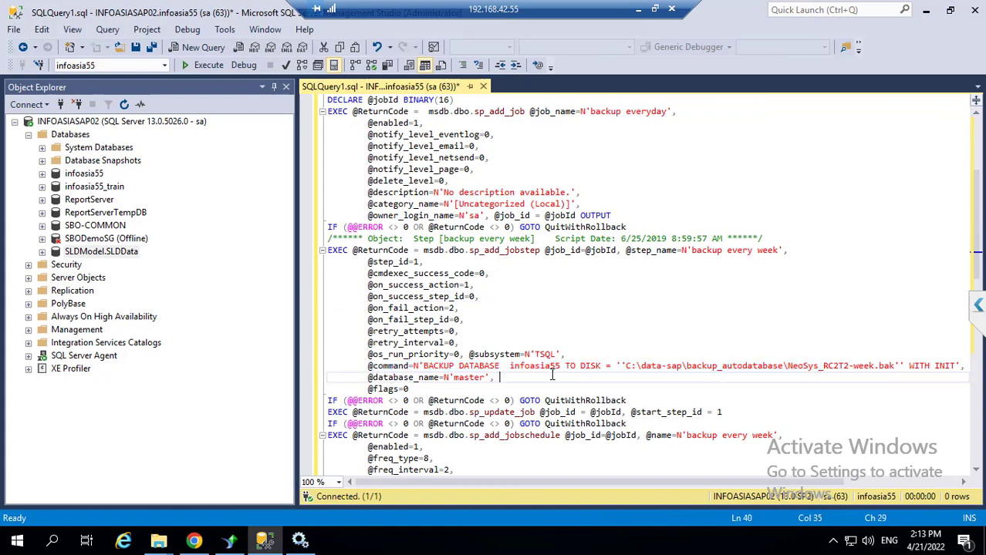
left_click(509, 366)
left_click_drag(510, 367, 562, 367)
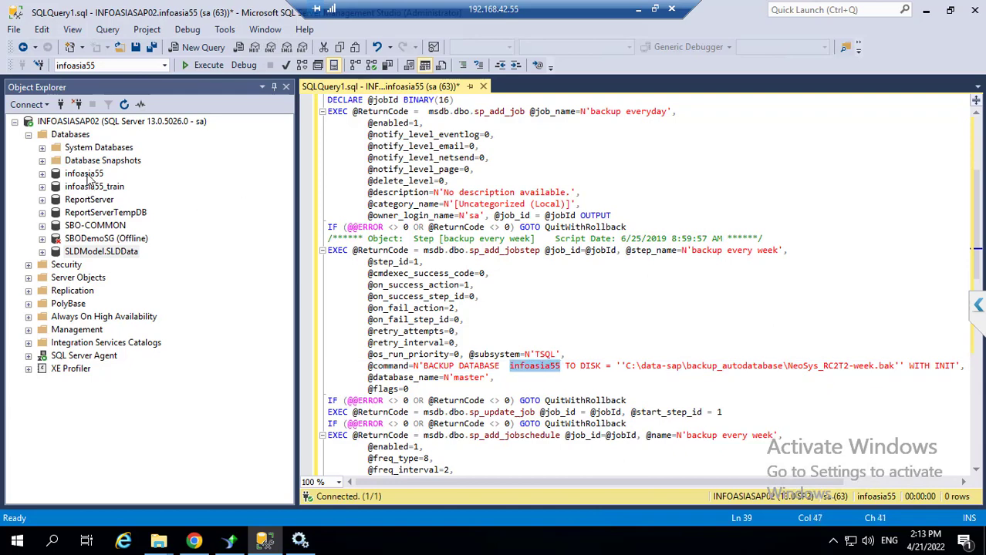
left_click(83, 174)
left_click(565, 367)
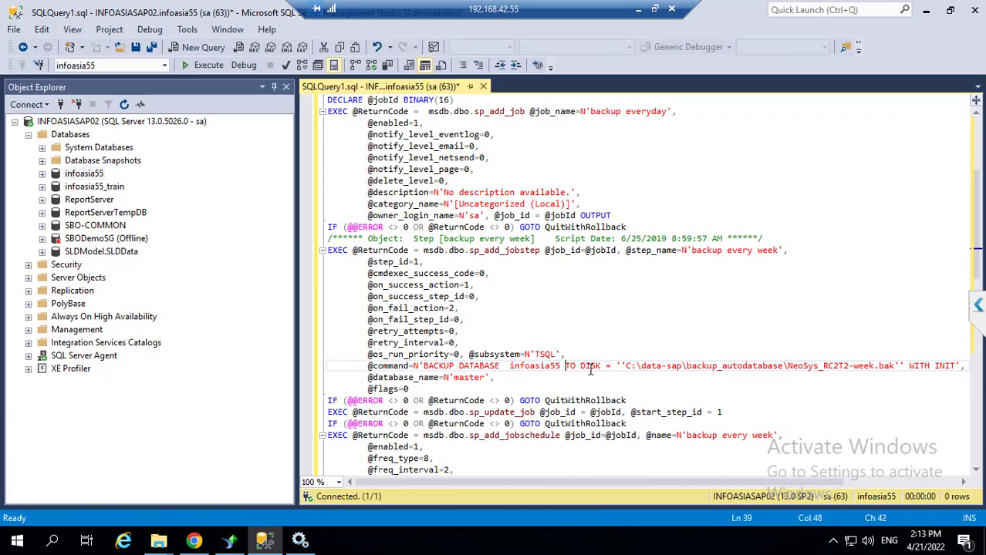
left_click(615, 367)
left_click(664, 367)
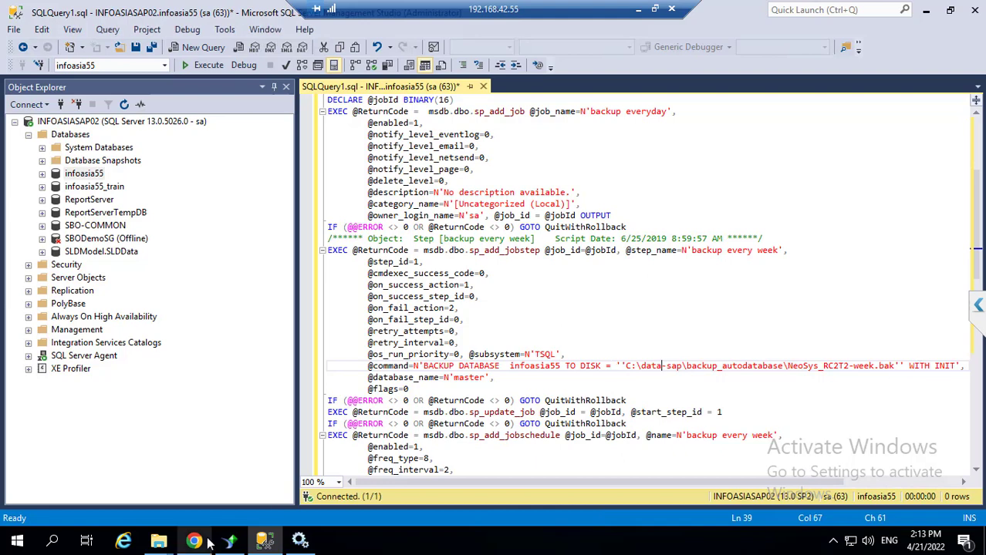
- Open the googledrive\backupdatabase folder on Data (D:) in File Explorer and copy its full path
mouse_move(158, 541)
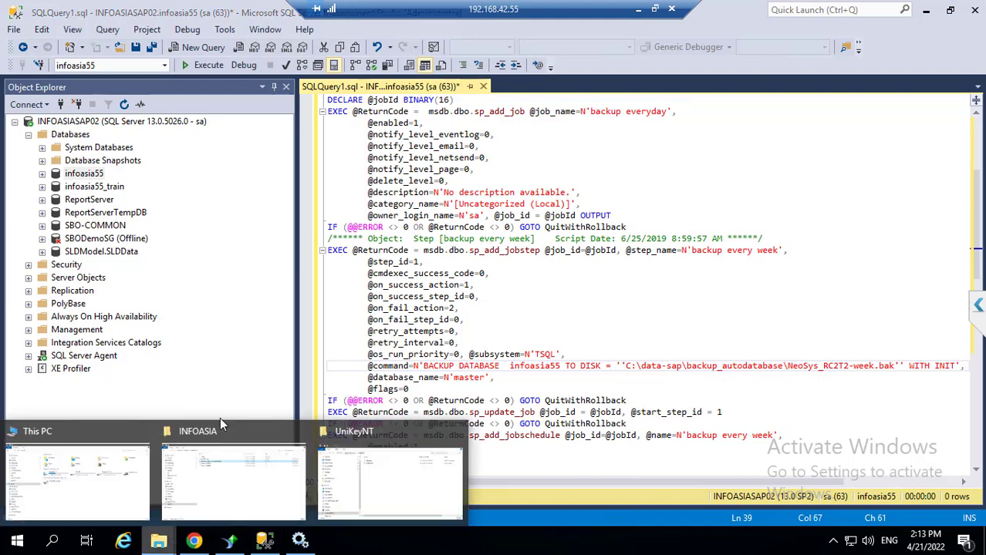
left_click(206, 480)
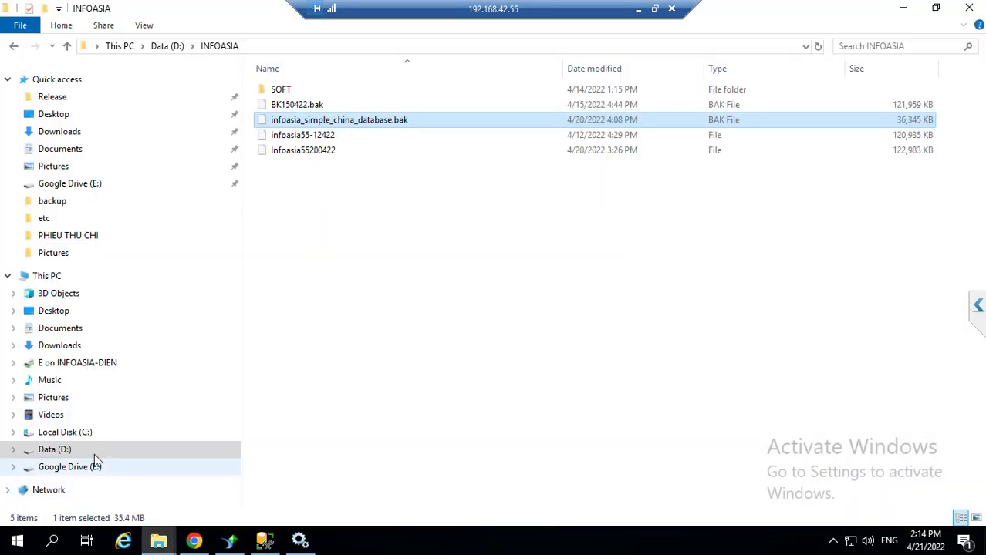
left_click(62, 450)
left_click(287, 108)
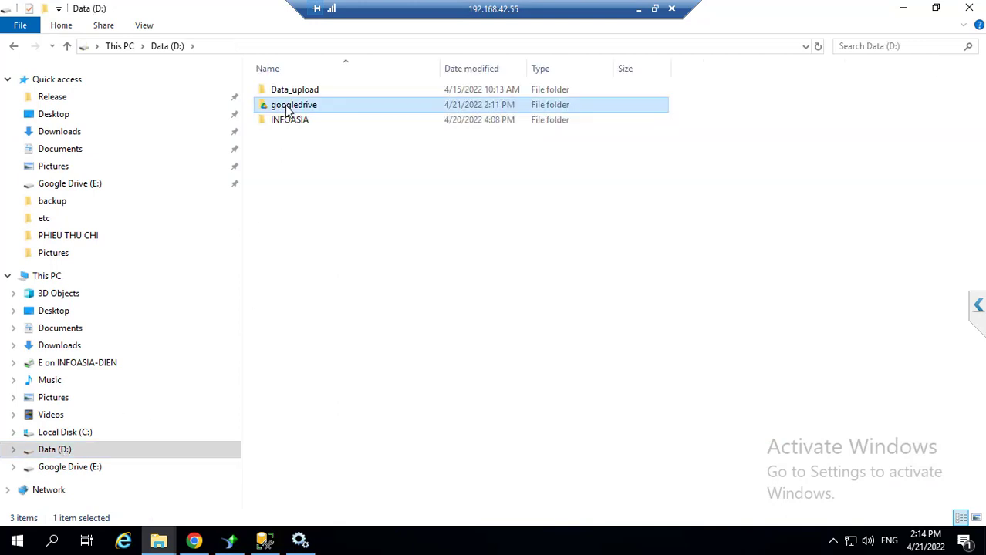
double_click(288, 106)
double_click(303, 94)
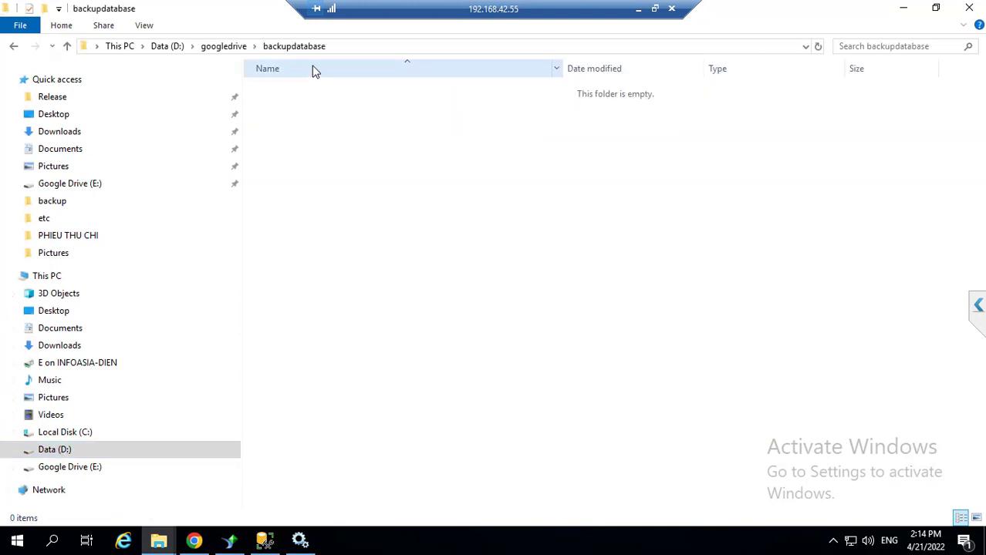
left_click(355, 51)
key("ctrl+c")
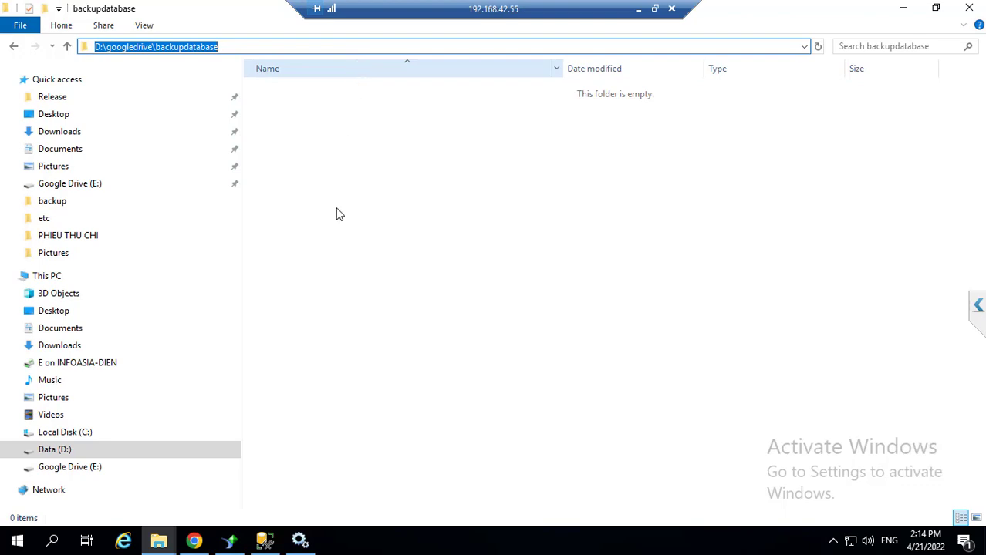
- Replace the folder path in the query's BACKUP DATABASE command with D:\googledrive\backupdatabase\
left_click(264, 542)
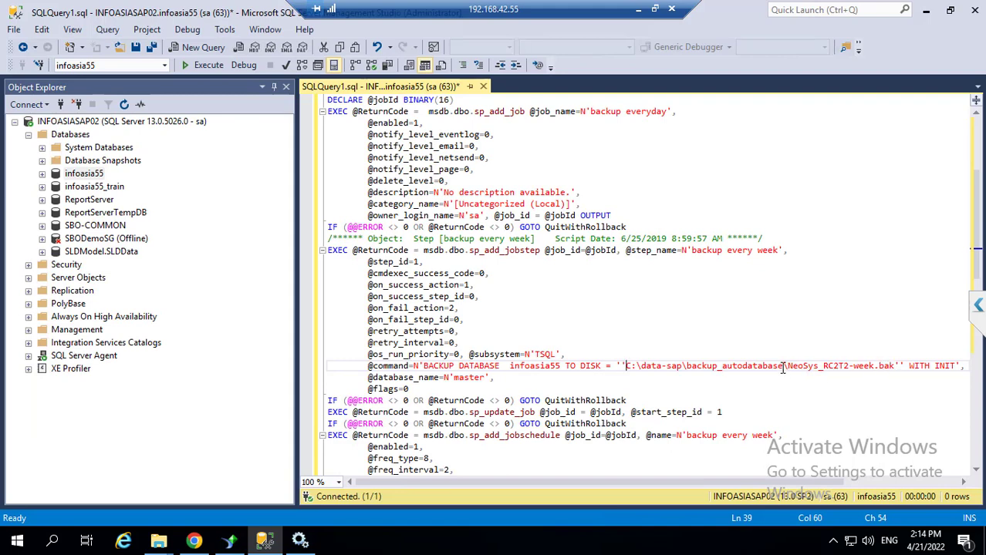
left_click_drag(786, 367, 630, 368)
key("Delete")
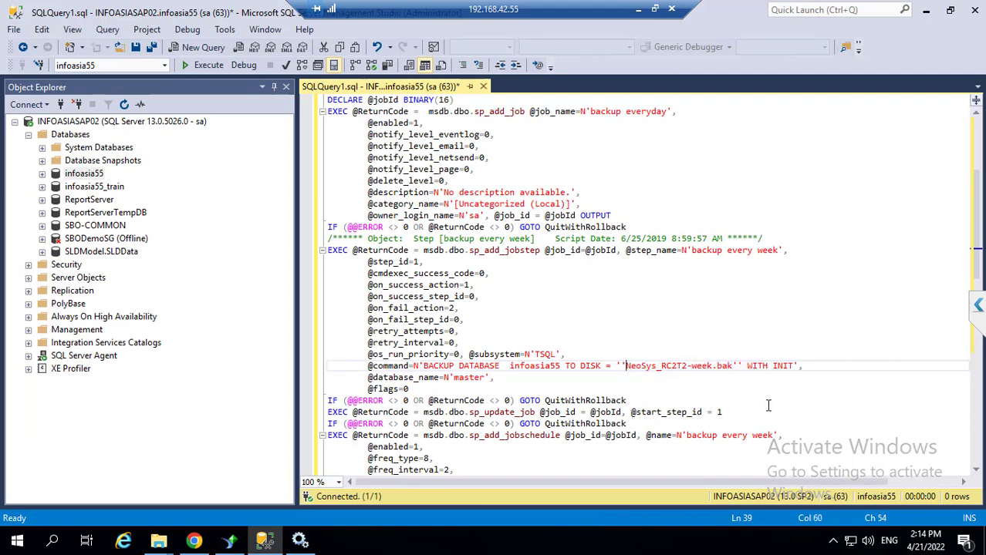
key("ctrl+v")
type("\\")
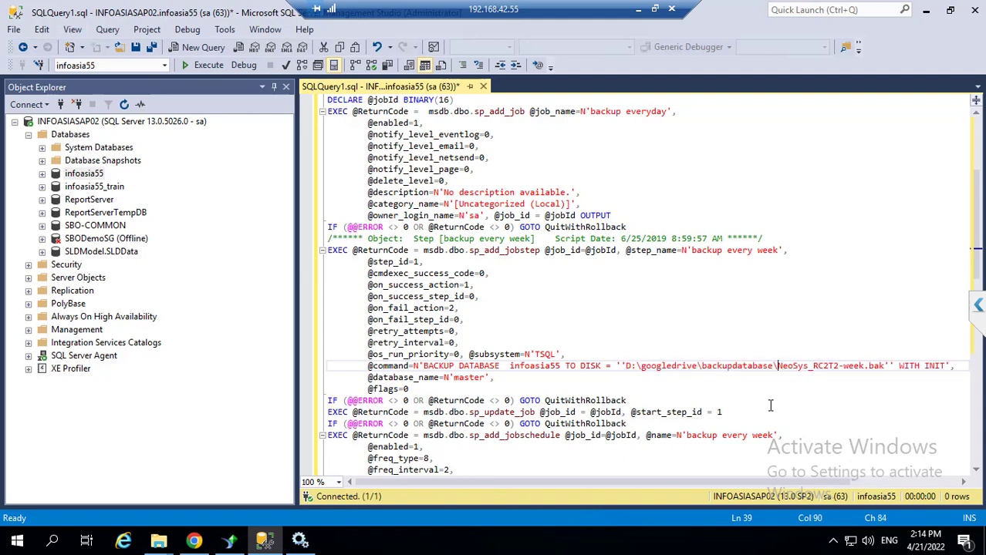
- Change the backup file name in the BACKUP DATABASE command to infoasia55.bak
left_click_drag(780, 366, 865, 369)
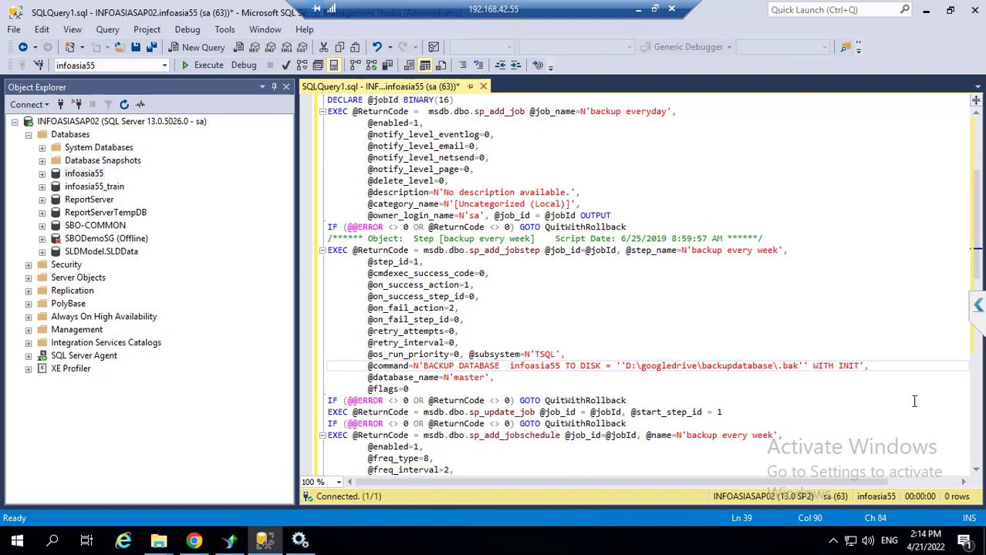
type("infoasia")
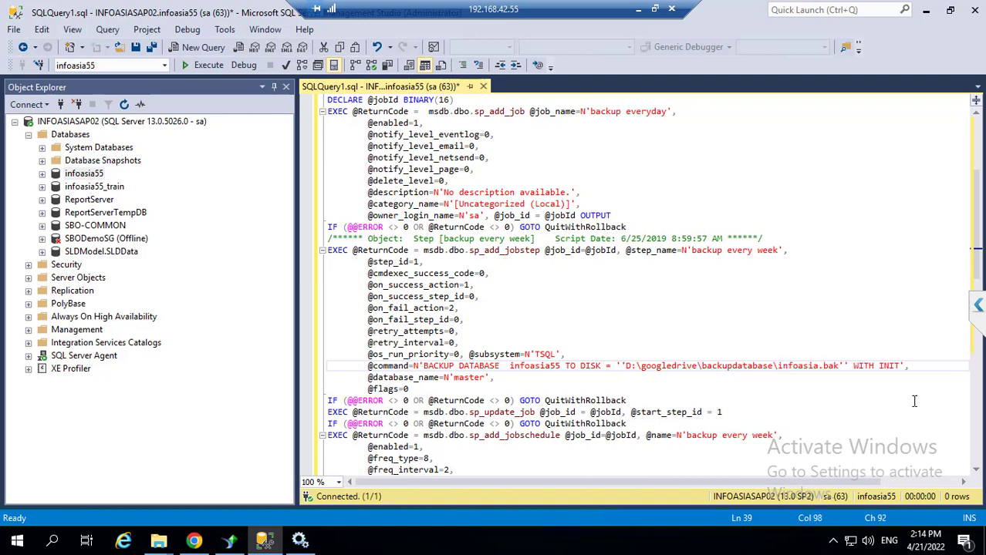
type("55")
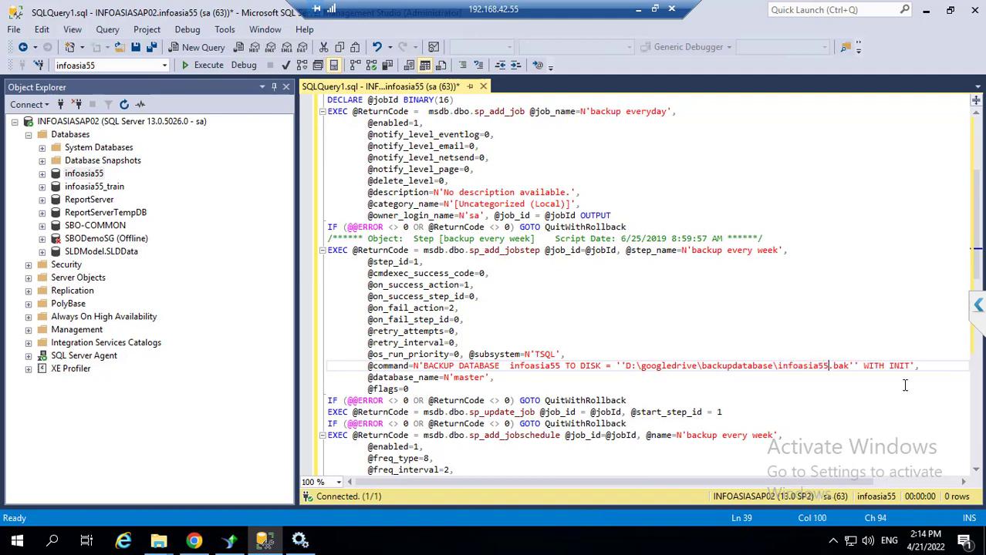
- Review the rest of the job creation script and execute it against the server
scroll(542, 368, "down", 2)
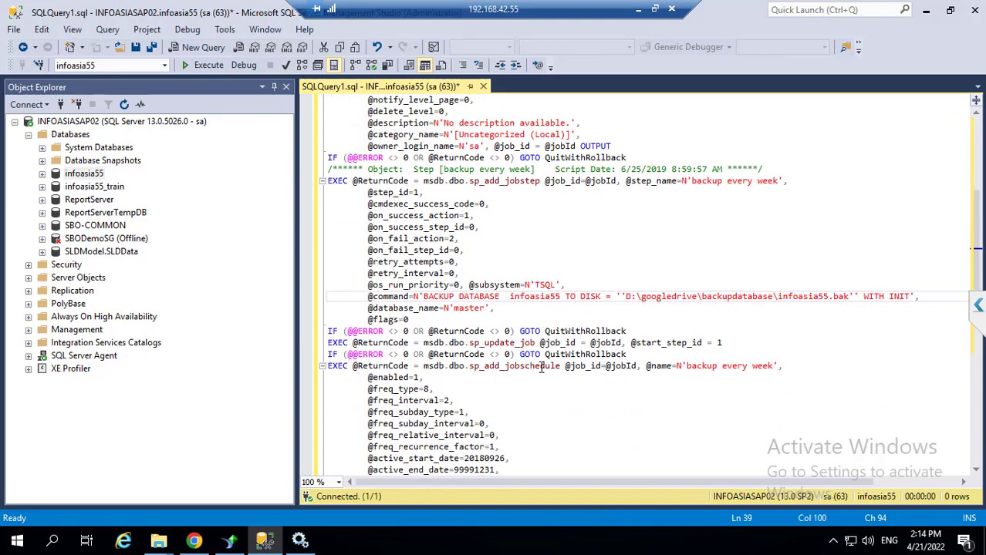
scroll(659, 368, "down", 2)
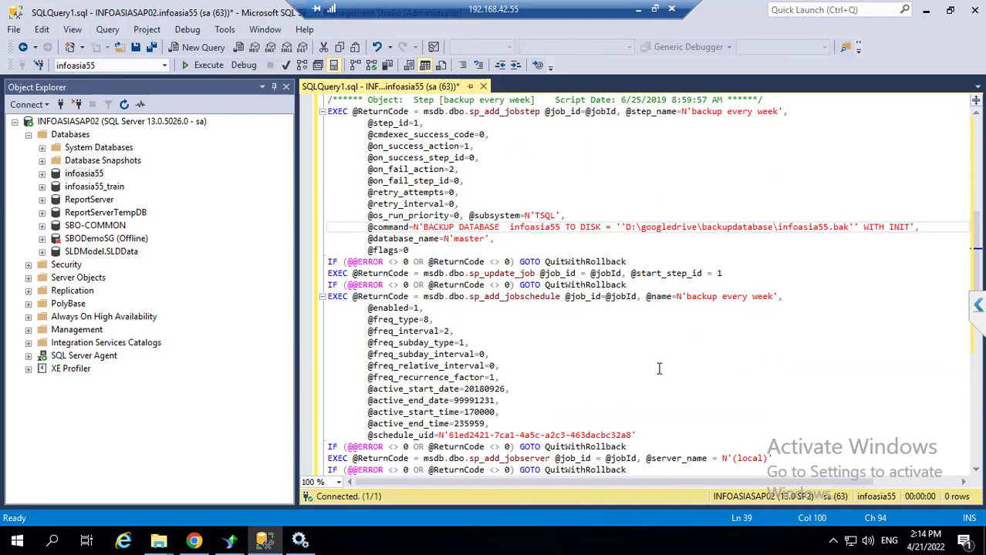
scroll(660, 368, "down", 5)
scroll(660, 369, "up", 14)
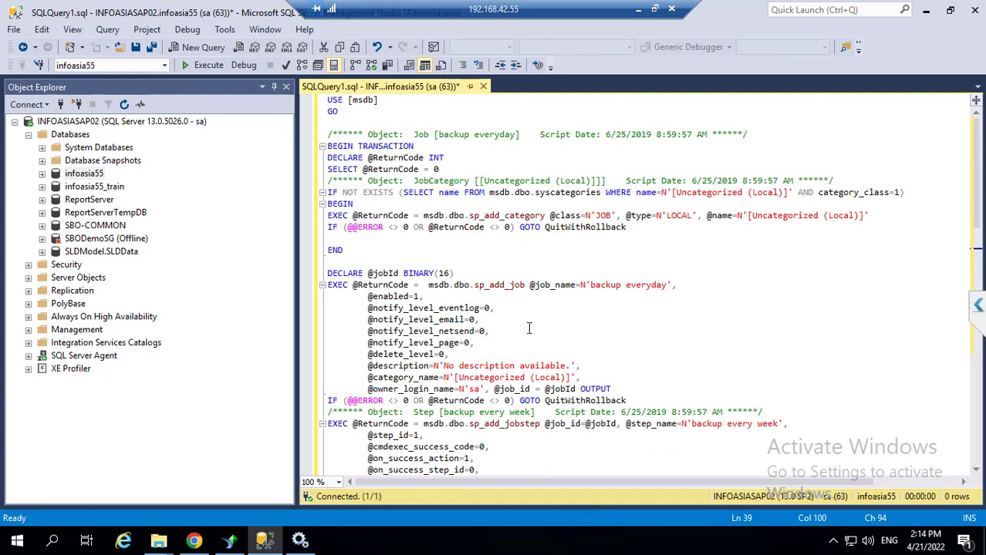
key("F5")
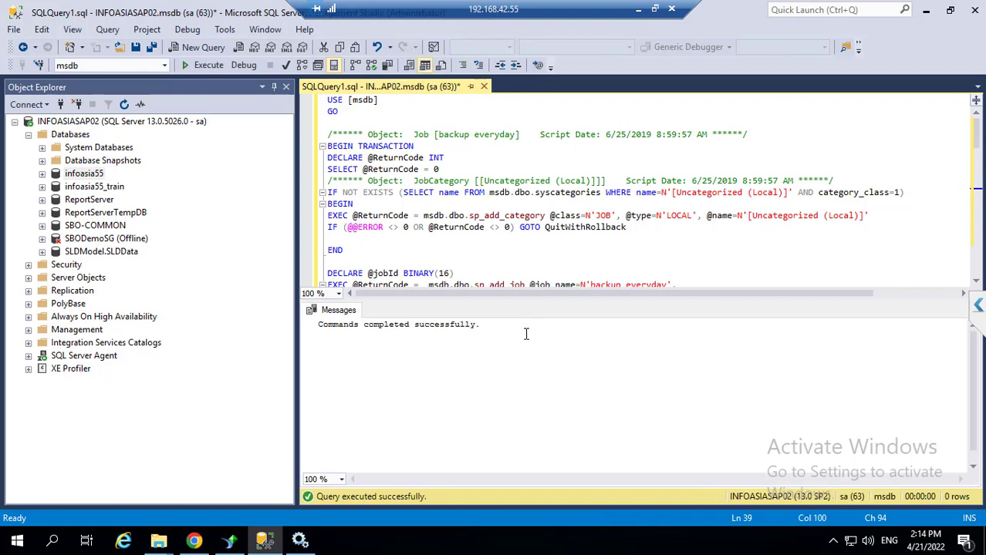
left_click_drag(480, 324, 312, 325)
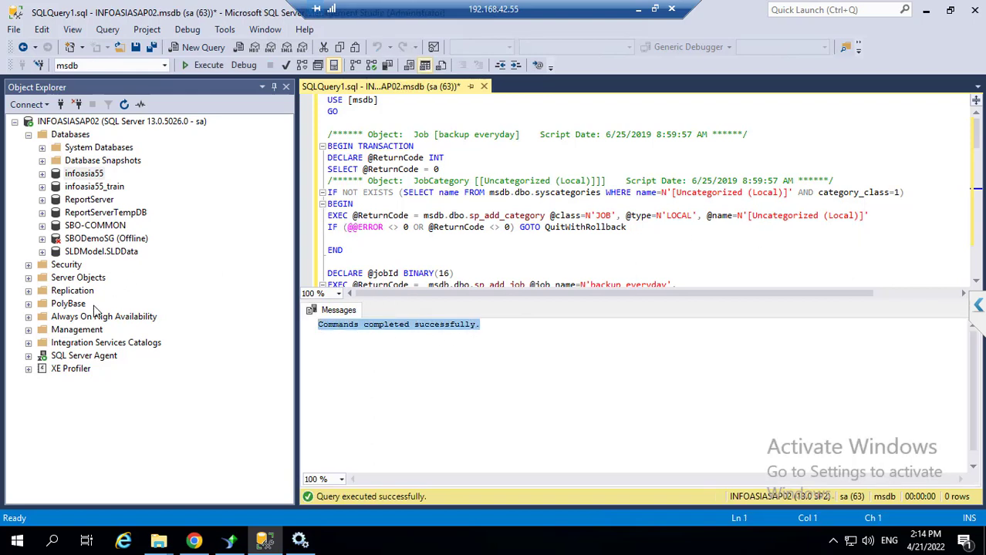
- Open the properties of the backup everyday job under SQL Server Agent and display its schedules
left_click(28, 356)
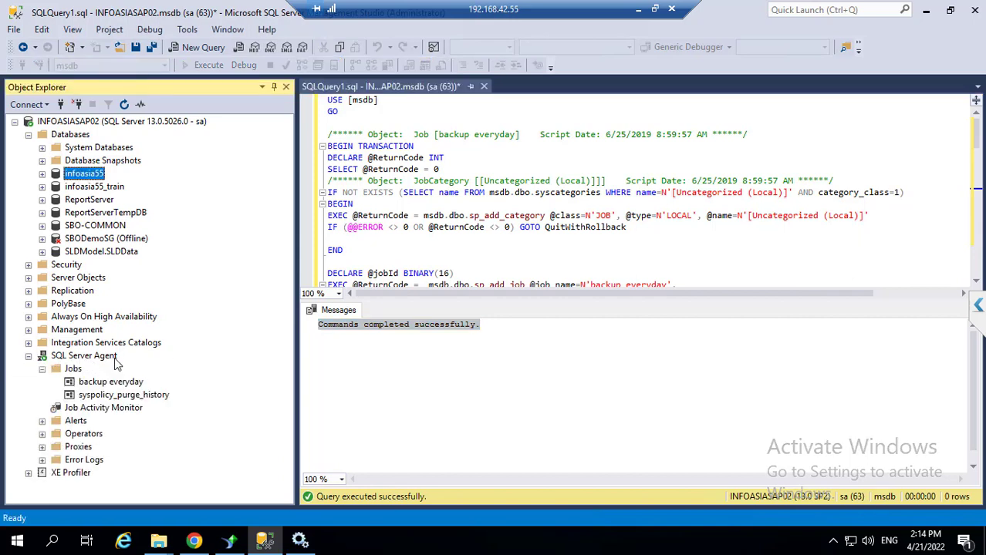
left_click(113, 383)
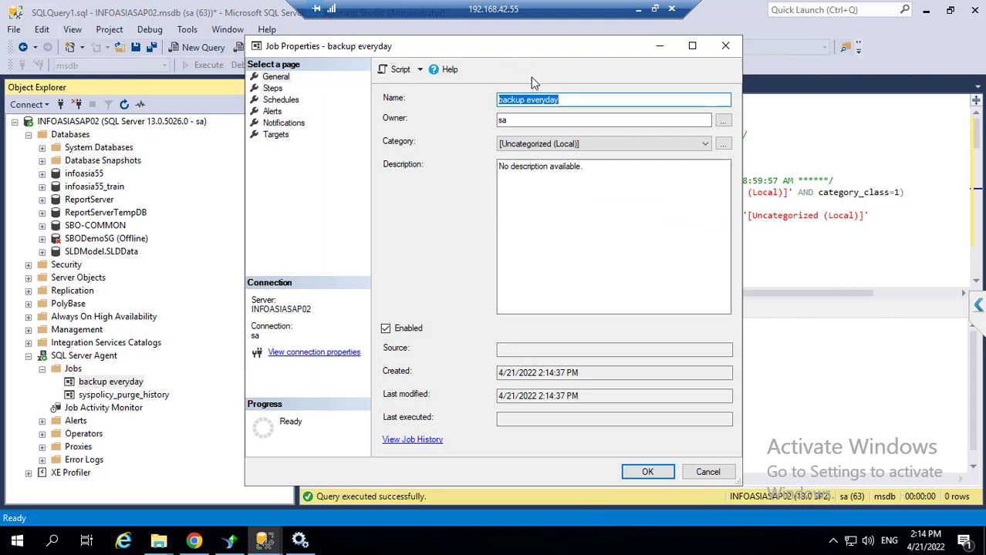
left_click(292, 102)
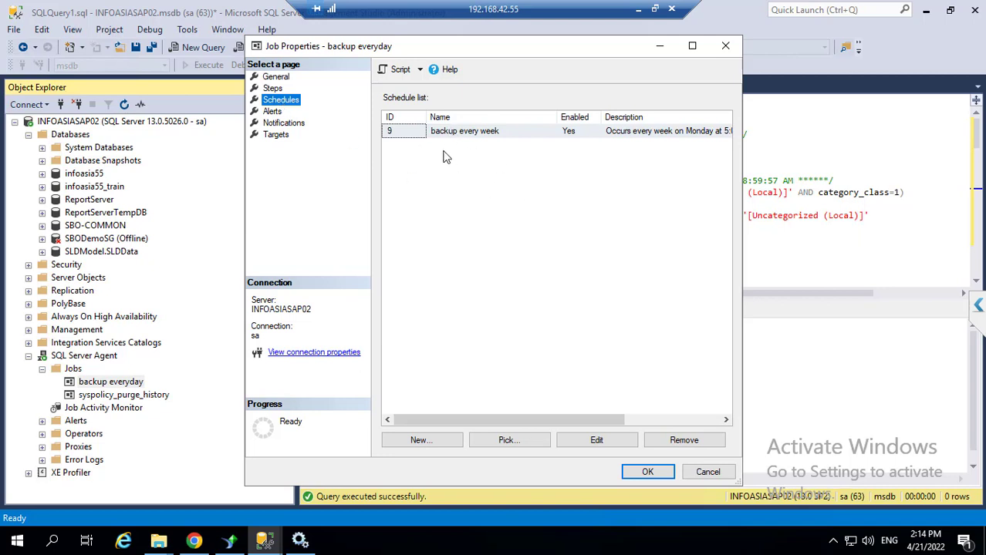
- Edit the backup every week schedule to recur daily, occurring once at 12:00:00 PM
left_click(596, 439)
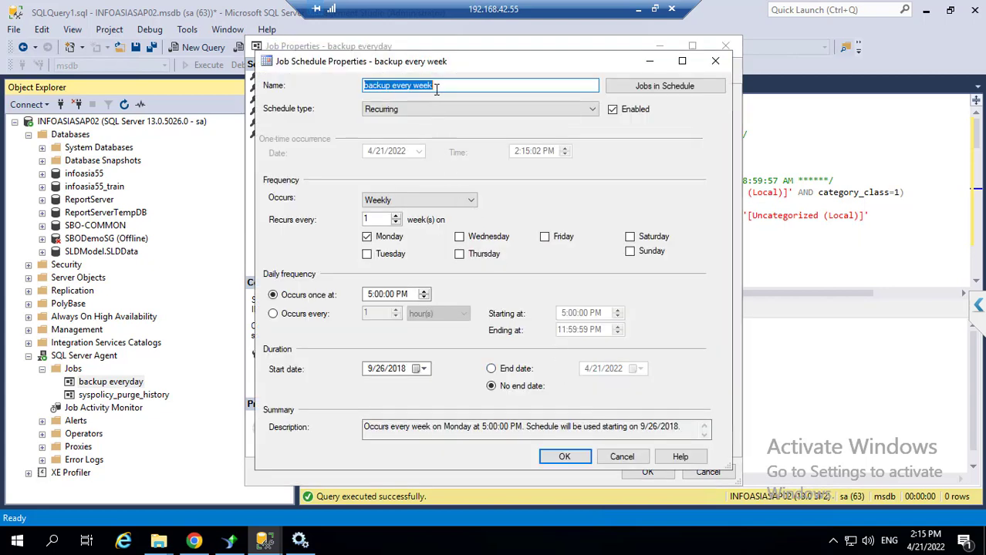
key("End")
left_click(403, 114)
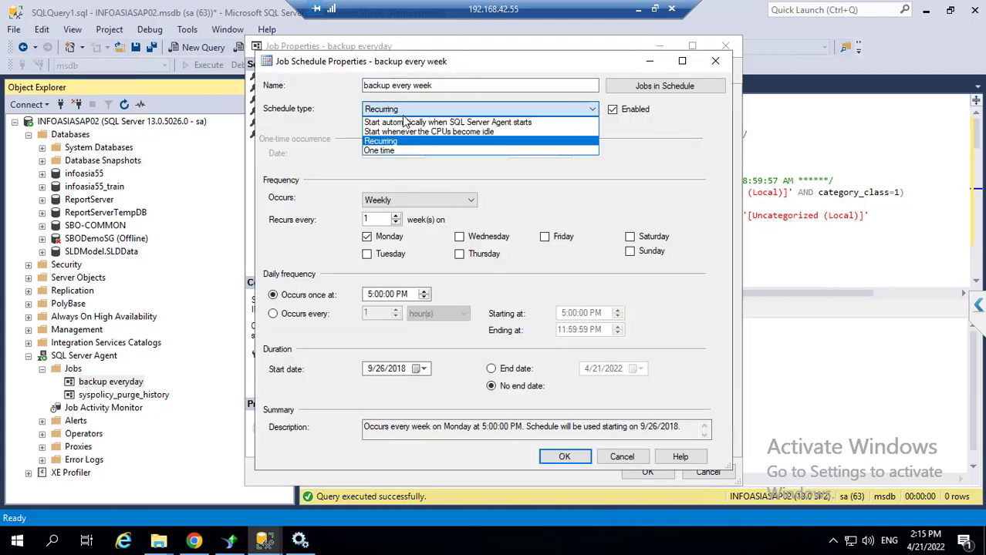
left_click(382, 141)
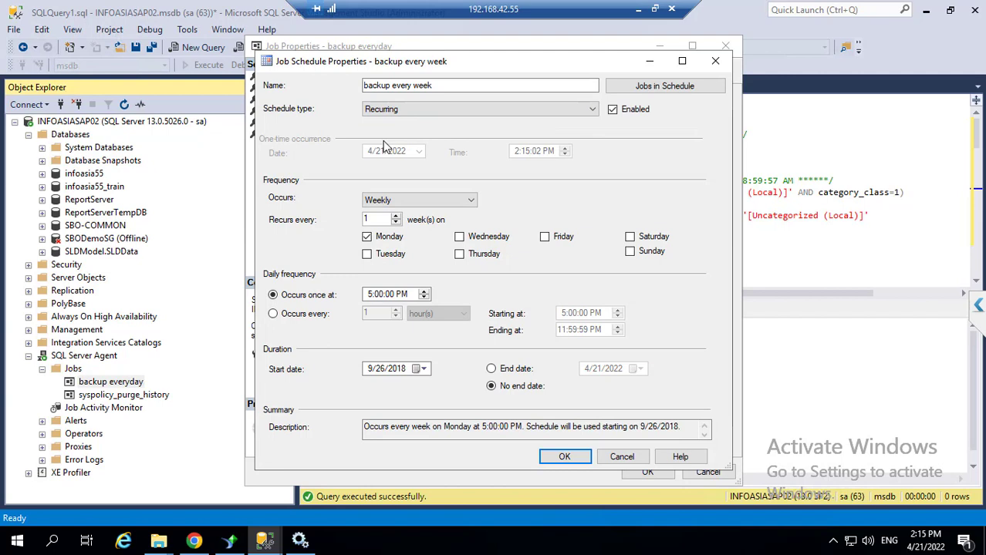
left_click(391, 202)
left_click(390, 214)
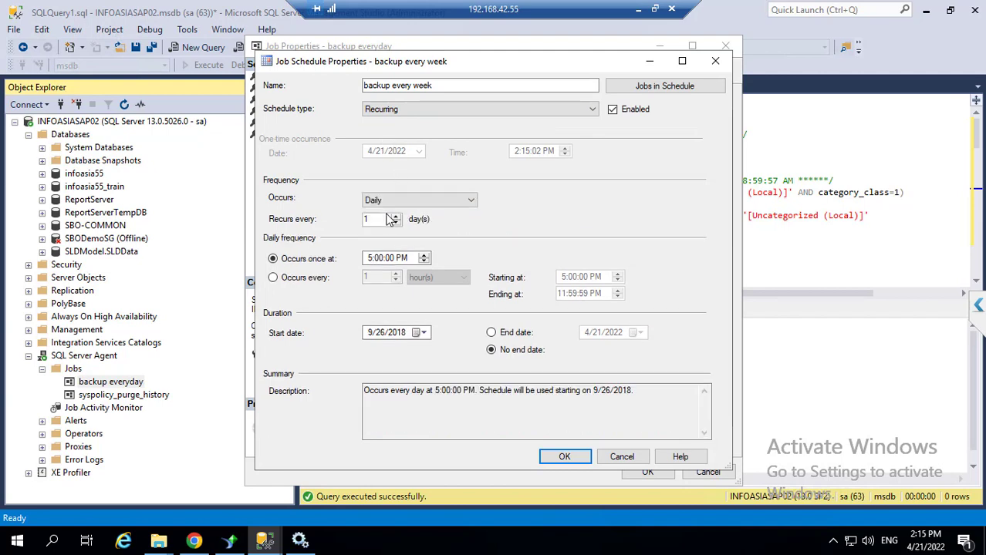
left_click(377, 257)
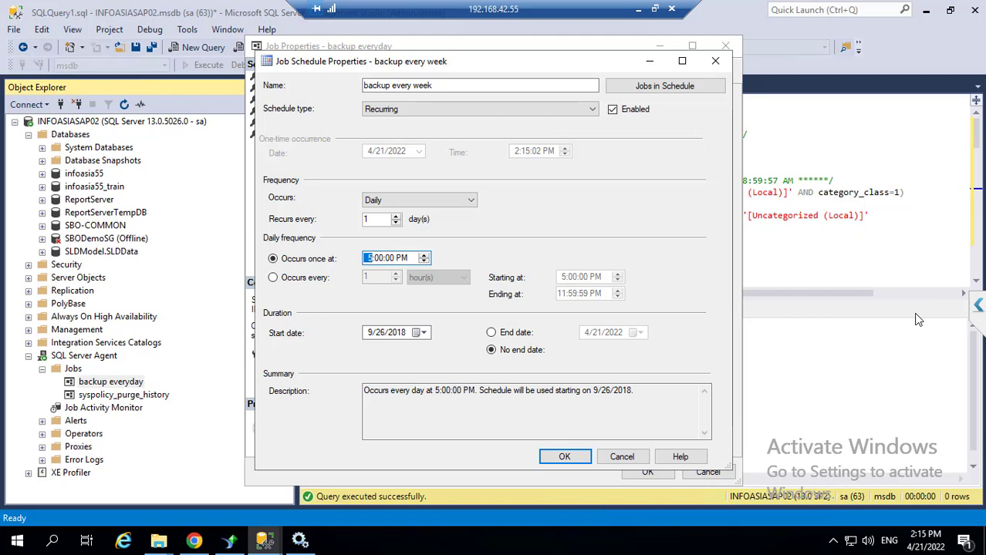
type("12")
key("Tab")
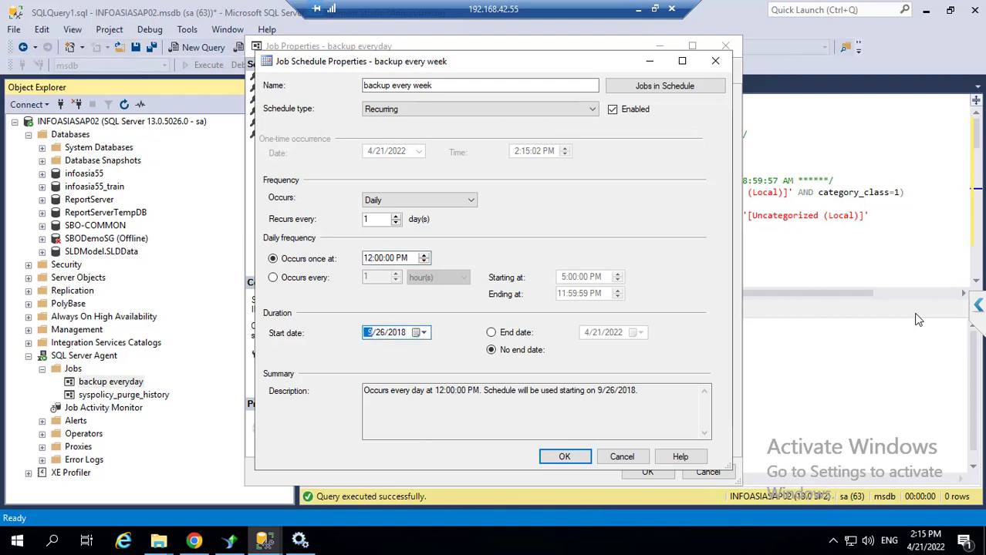
left_click(564, 457)
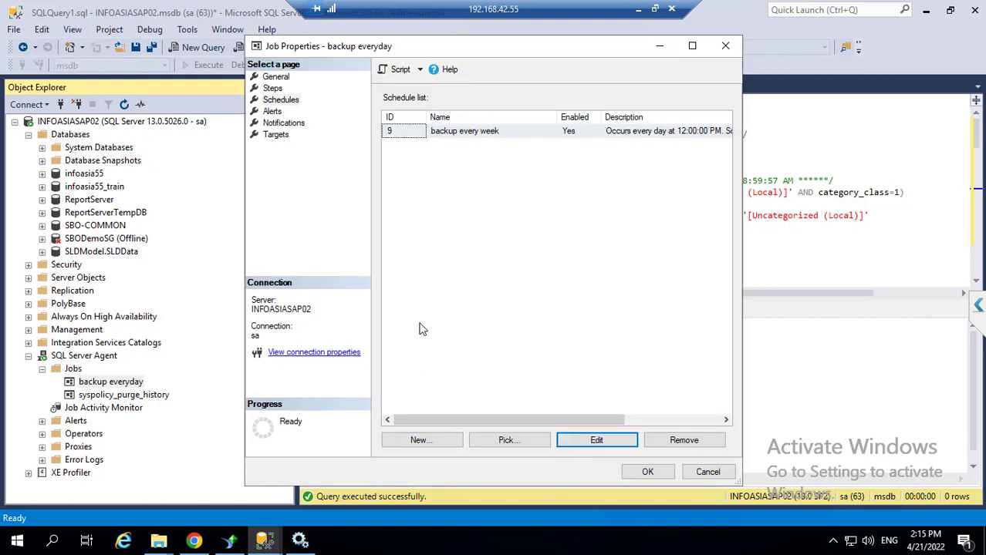
- Rename the existing job schedule to "backup every week 12h pm" and copy the new name
left_click(416, 441)
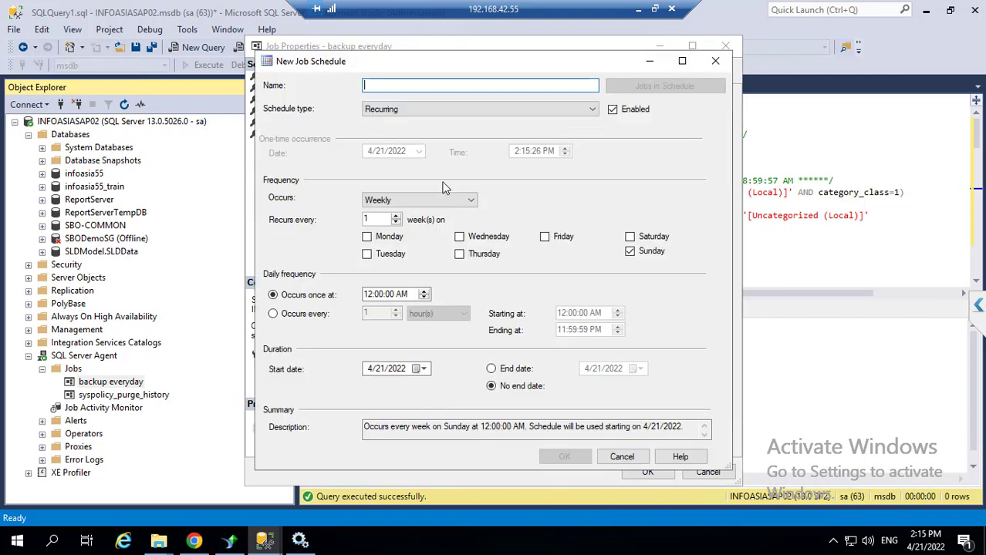
left_click(715, 60)
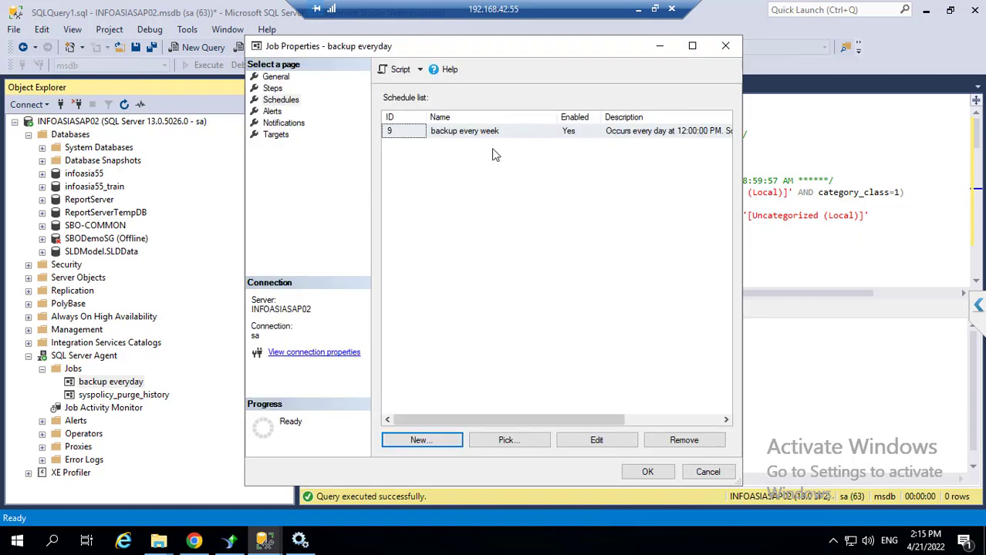
double_click(457, 132)
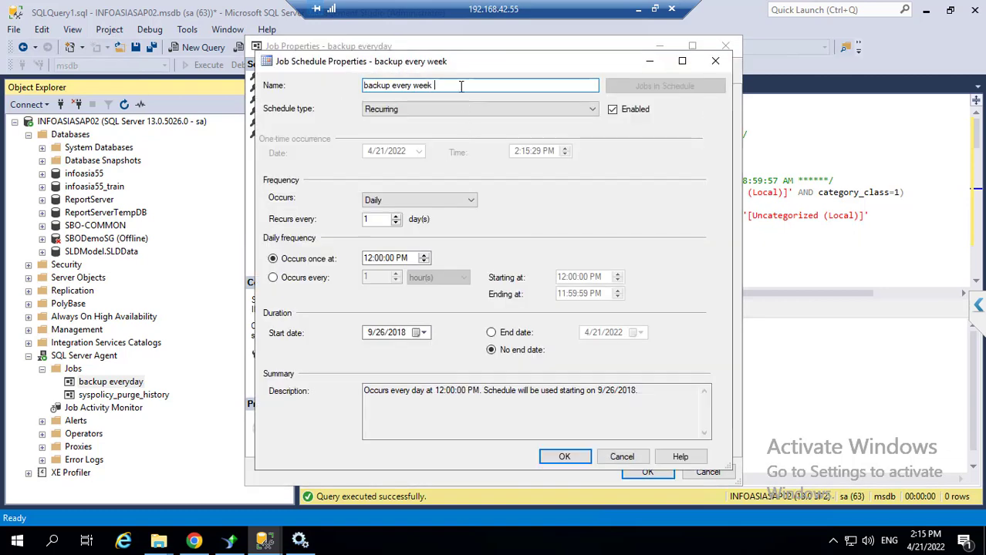
type("12h pm")
left_click_drag(470, 81, 351, 75)
key("ctrl+c")
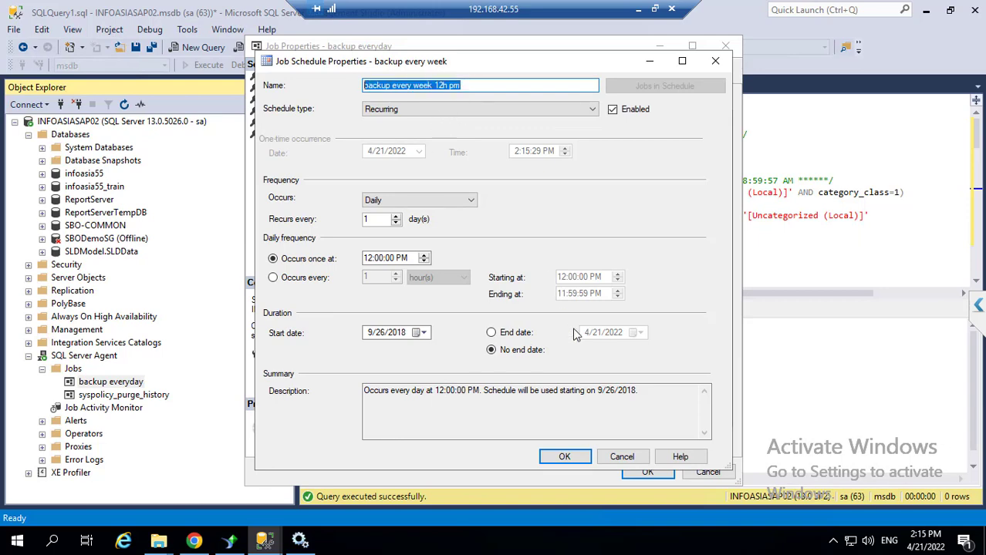
left_click(564, 456)
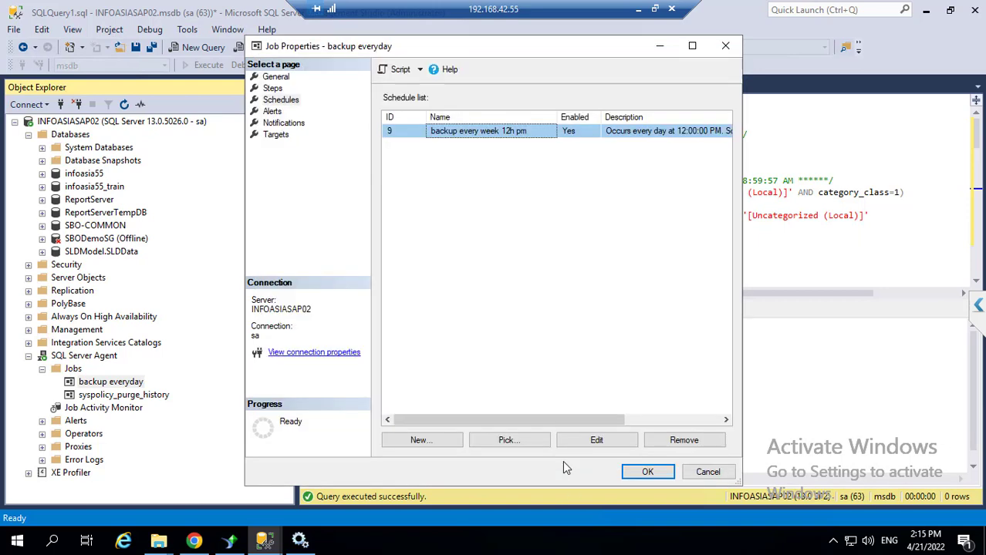
- Start a new job schedule and name it "backup every week 17h pm", reusing the copied name
left_click(451, 445)
key("ctrl+v")
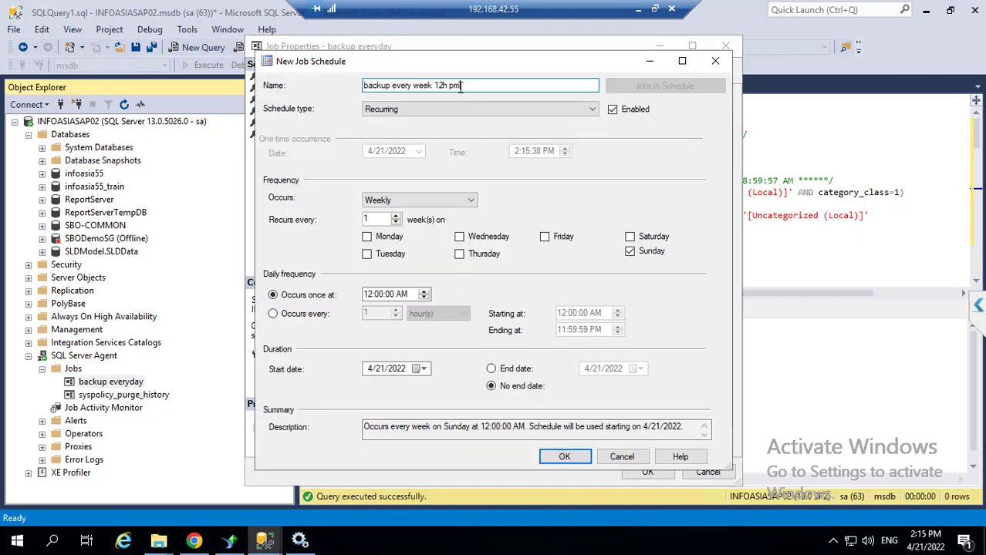
left_click_drag(445, 86, 437, 86)
type("17")
double_click(453, 86)
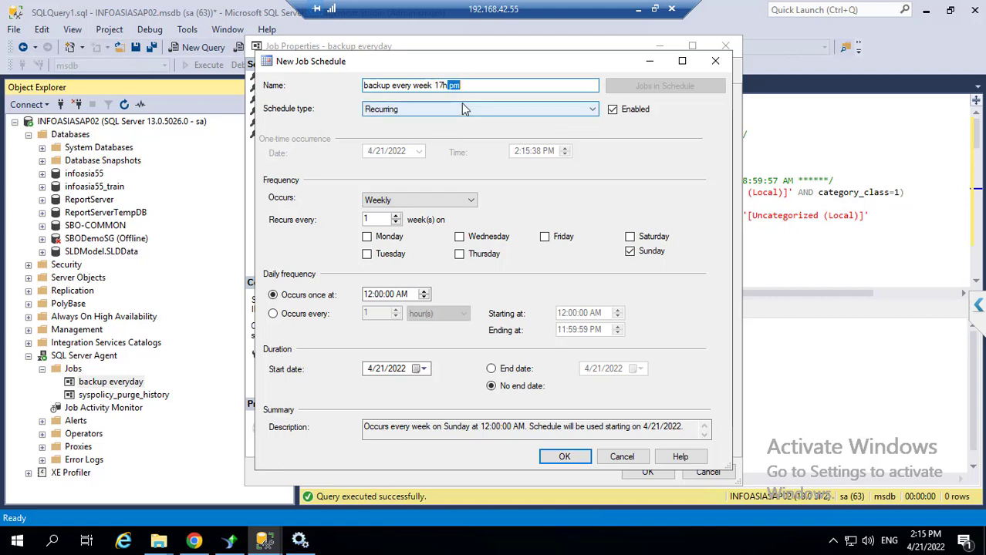
left_click(467, 86)
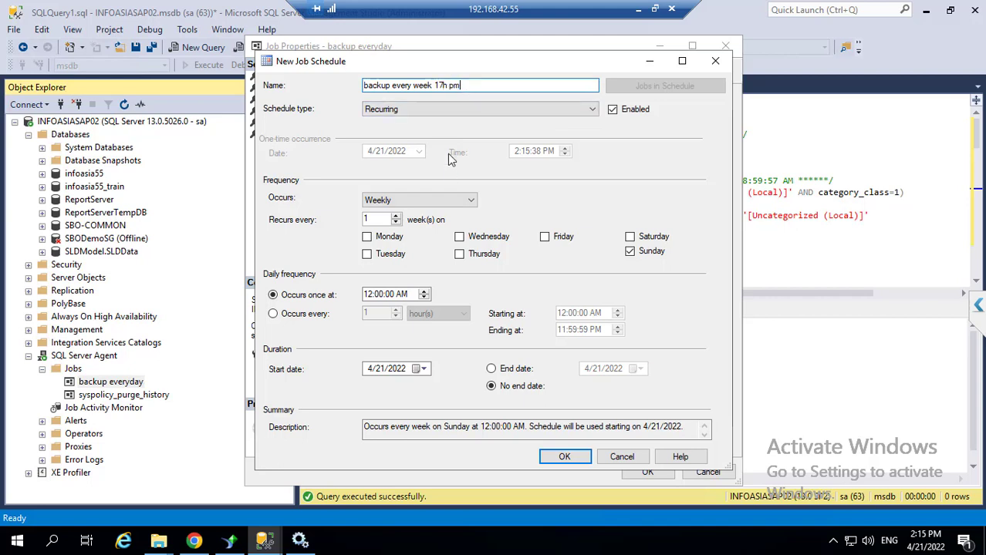
- Set the new 17h schedule to occur daily, once at 5:00:00 PM, and add it to the job
left_click(414, 202)
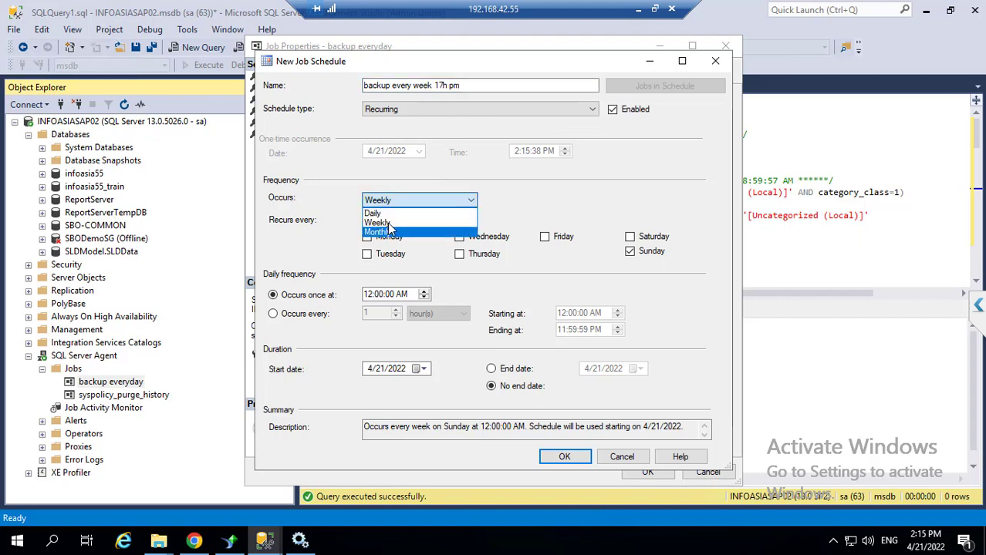
left_click(390, 211)
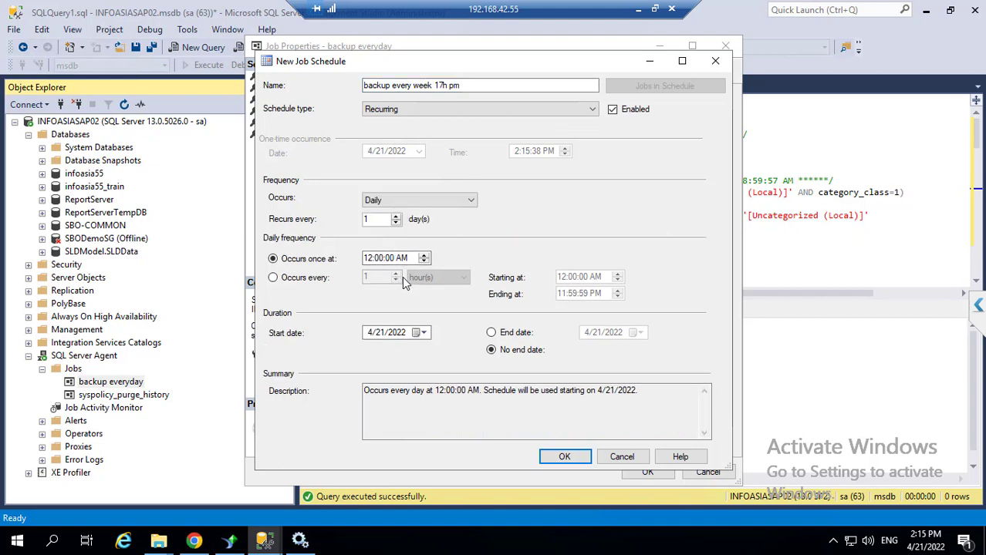
left_click(369, 259)
type("17")
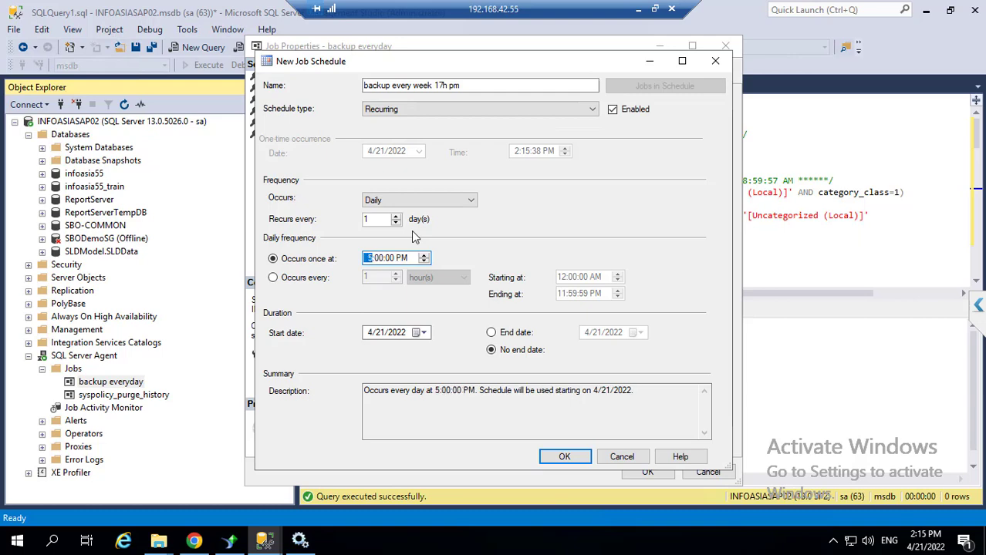
left_click(564, 457)
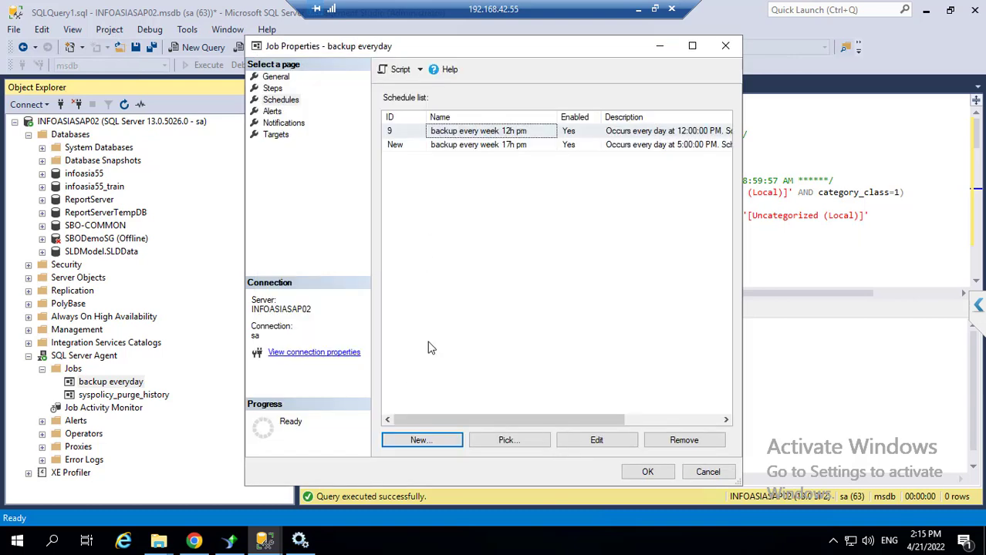
- Start a third job schedule and name it "backup every week 23h am"
left_click(426, 443)
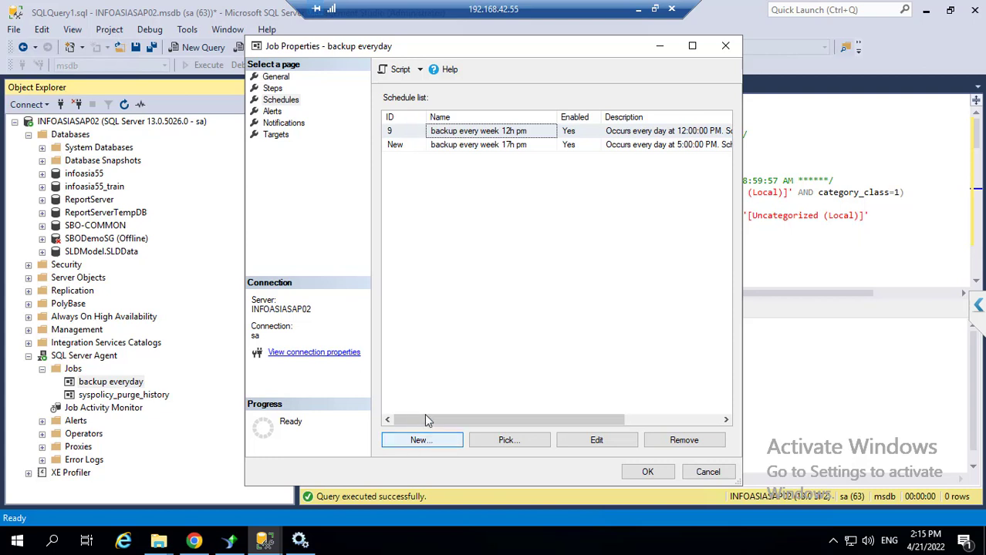
left_click(418, 444)
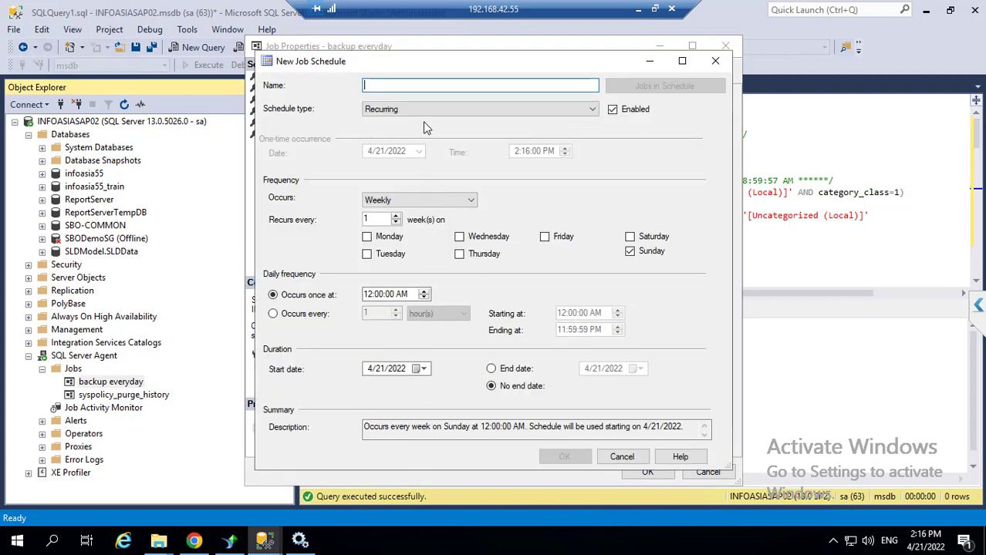
type("backup every week 12h pm")
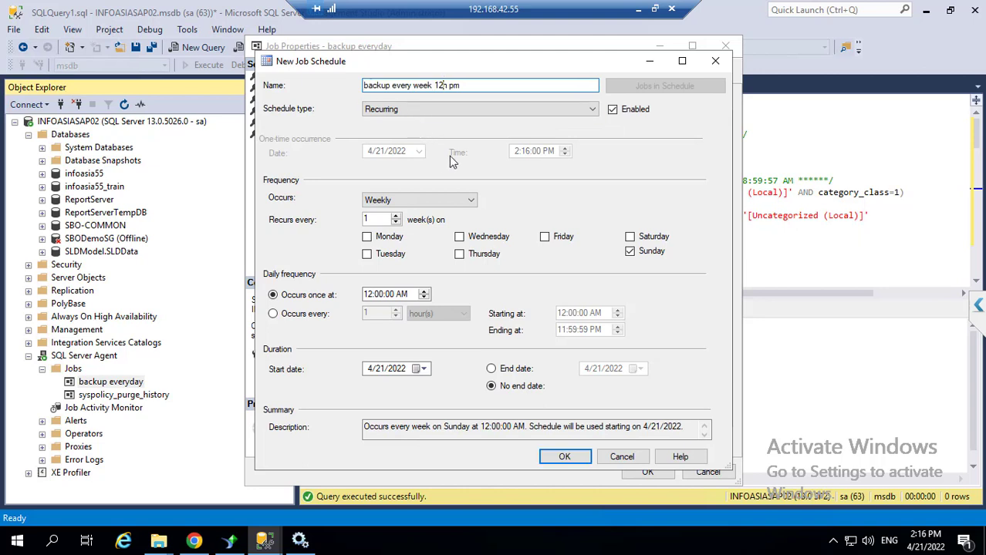
key("BackSpace")
key("BackSpace")
type("0")
key("Right")
key("Right")
key("Right")
key("BackSpace")
type("a")
key("BackSpace")
type("23")
key("Right")
- Set the 23h schedule to occur daily, once at 11:55:59 PM
left_click(368, 295)
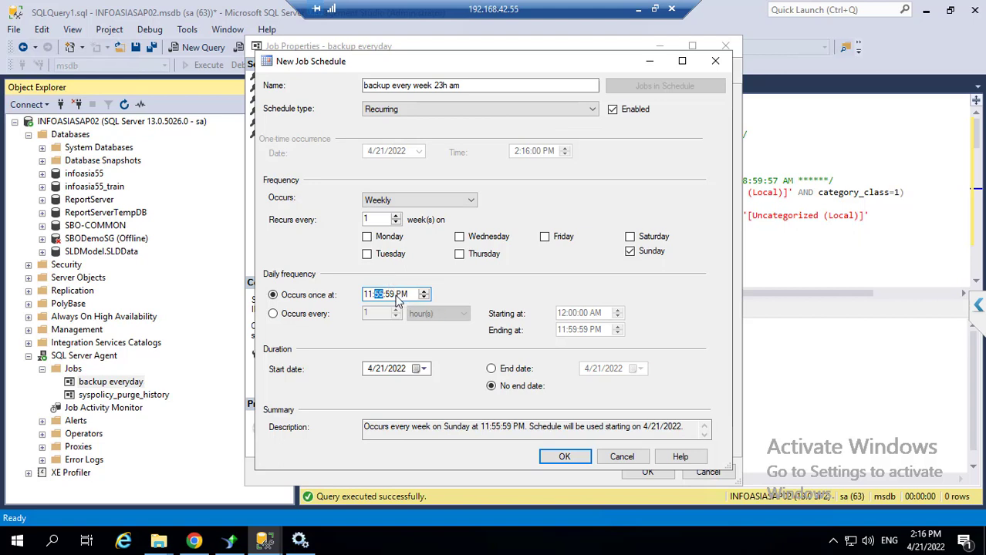
left_click(400, 202)
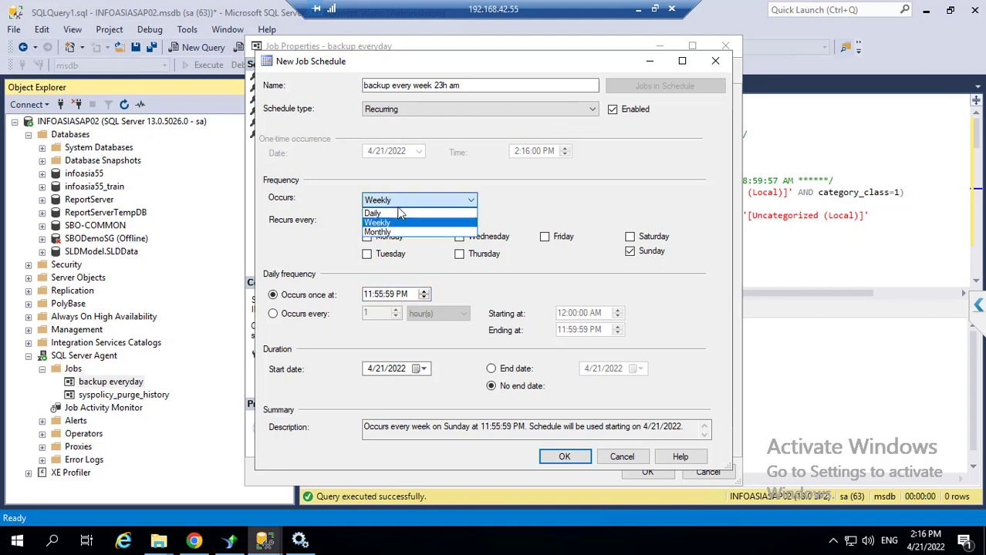
left_click(397, 213)
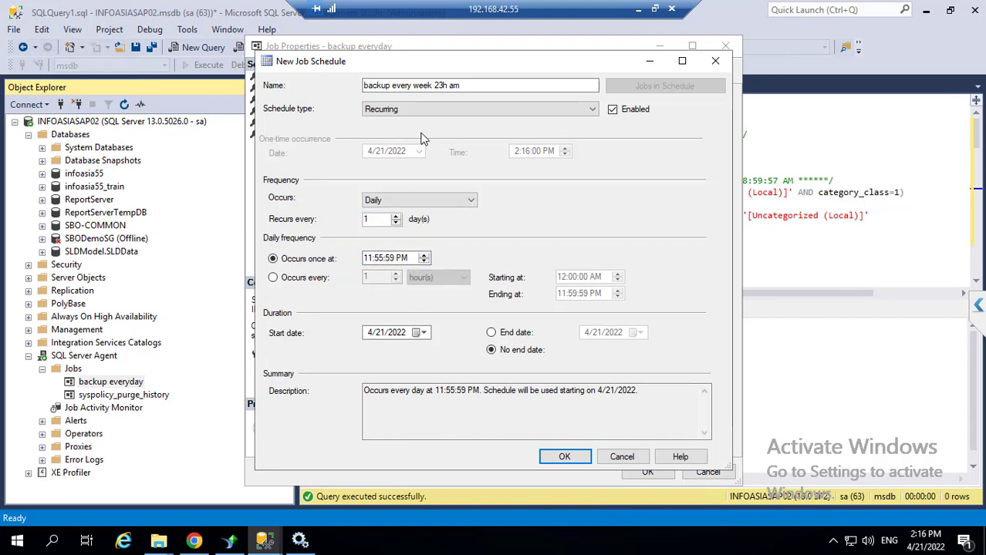
- Rename the third schedule "backup every week 23h 55 pm", add it to the job and save the job properties
left_click(448, 86)
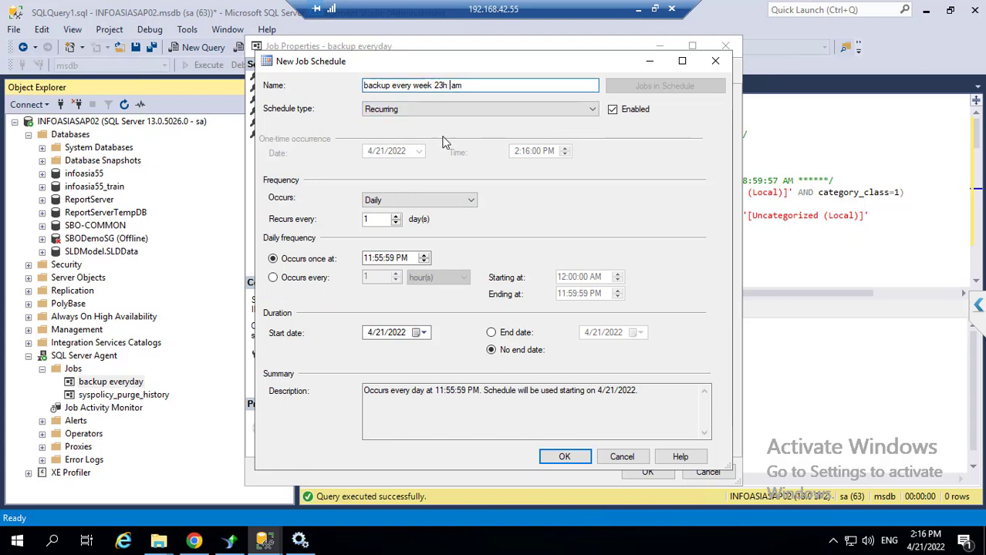
type("55")
left_click_drag(460, 86, 478, 87)
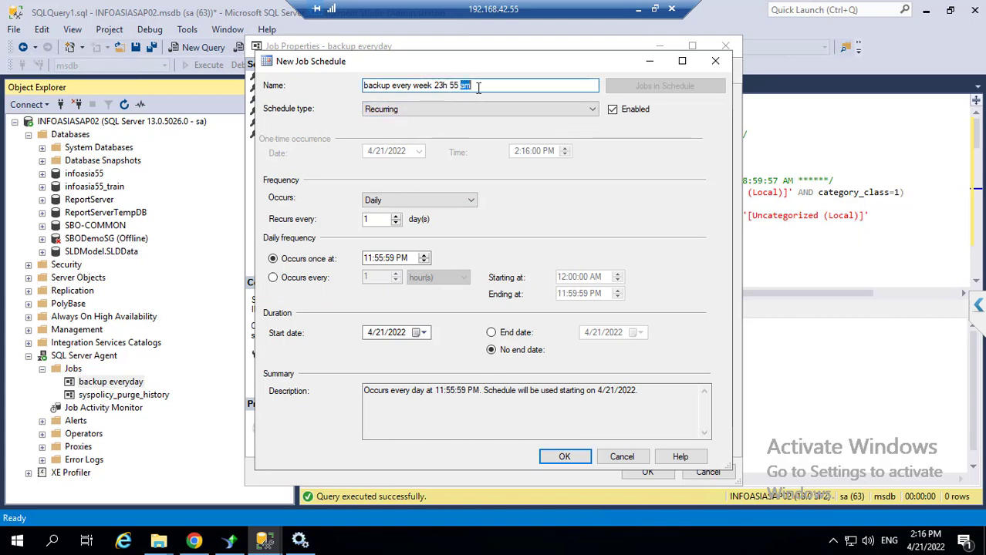
type("pm")
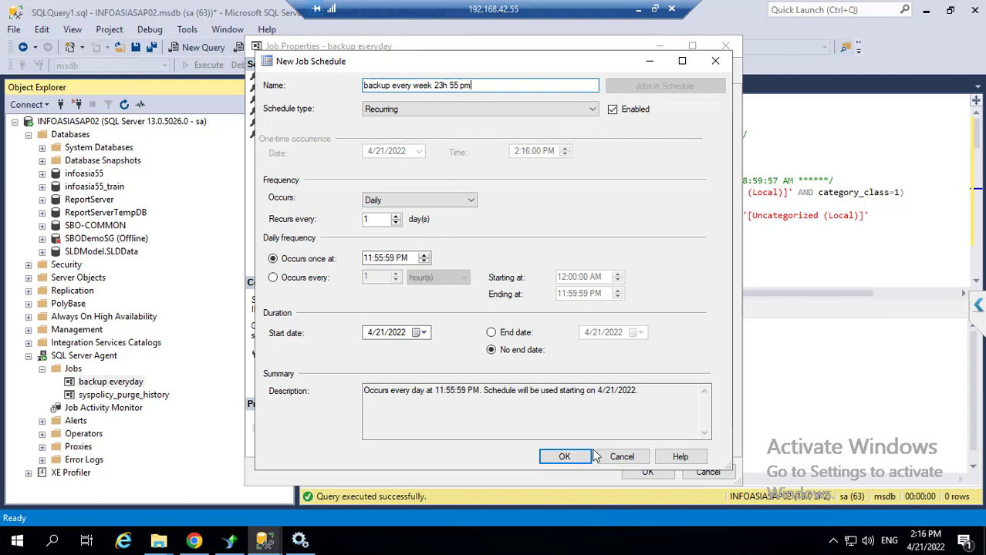
left_click(557, 457)
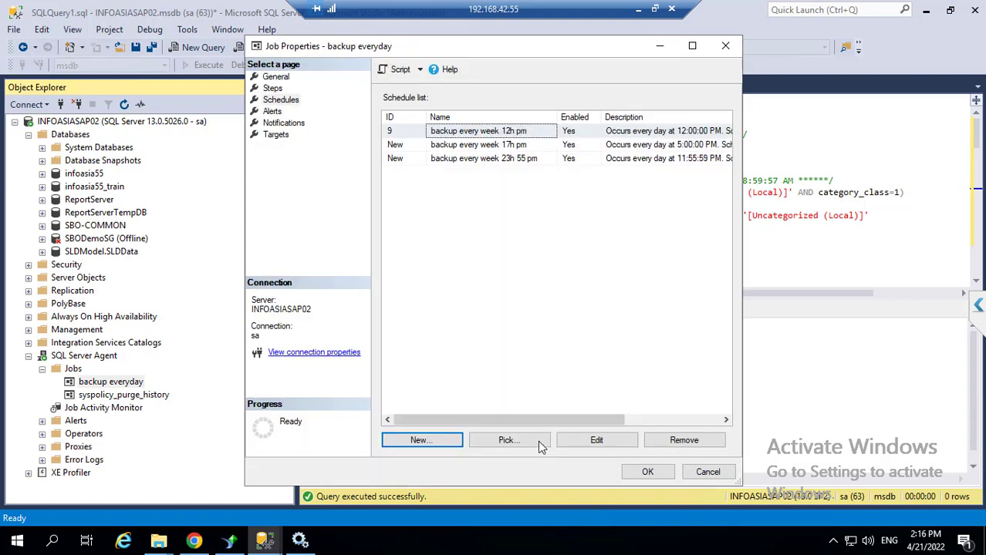
left_click(648, 473)
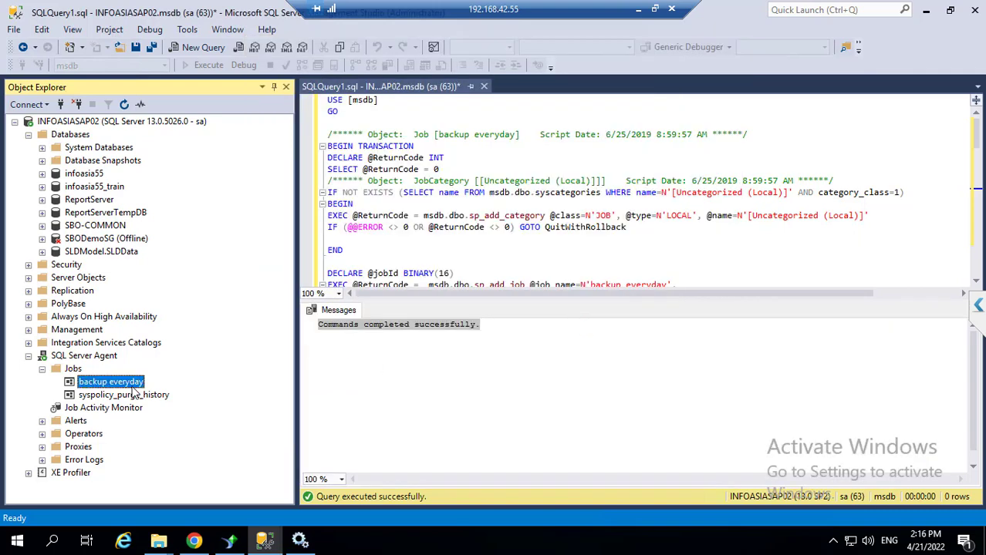
- Reopen the properties of the backup everyday job, view its Schedules page and close them
double_click(111, 383)
left_click(279, 100)
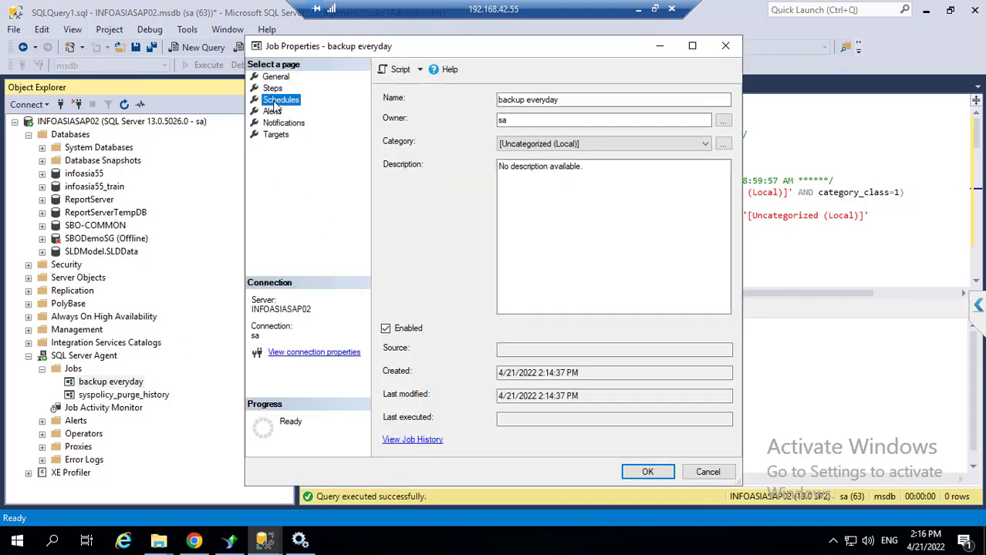
left_click(648, 472)
- Start the backup everyday job manually and dismiss its progress window
right_click(117, 382)
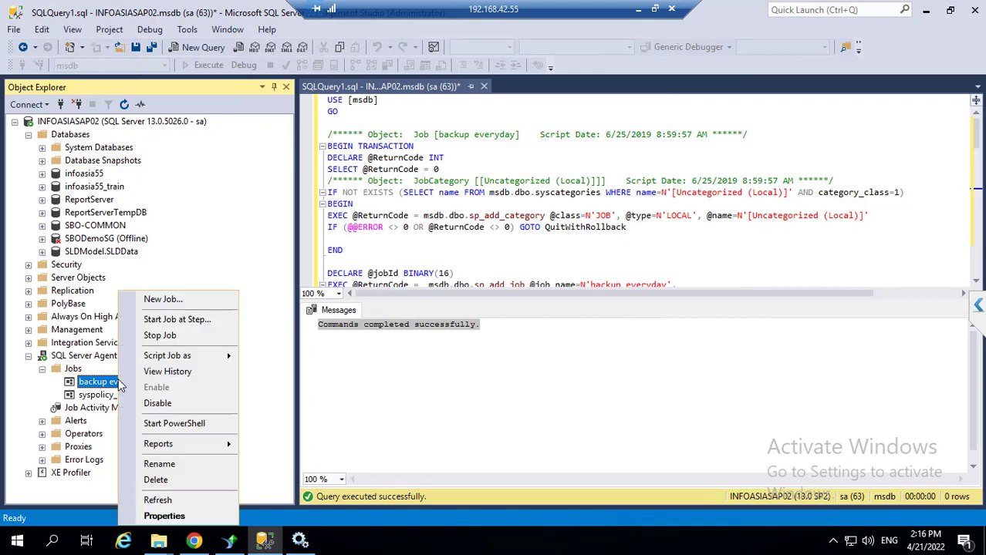
left_click(173, 320)
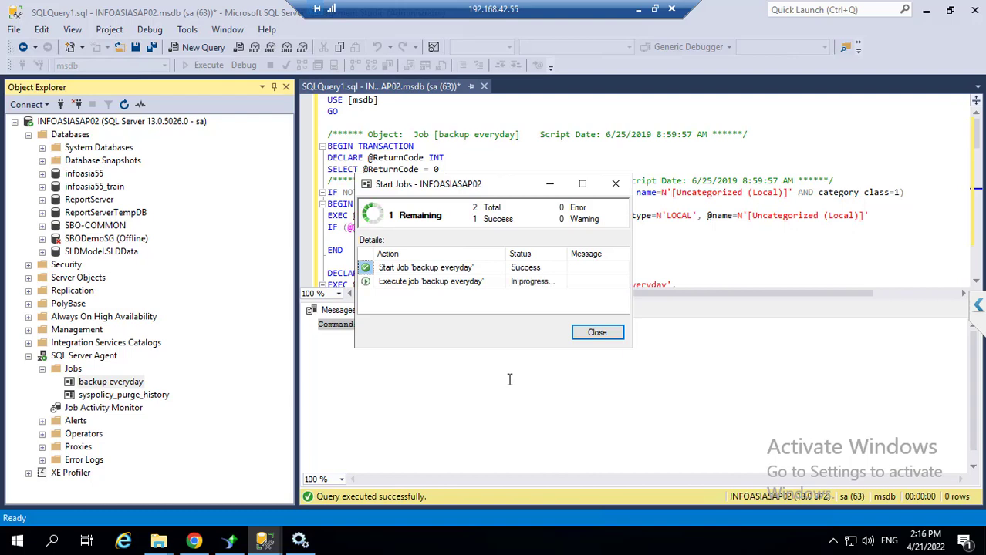
left_click(597, 333)
- Switch to the backupdatabase folder in File Explorer, check infoasia55.bak and view its Google Drive sync activity
mouse_move(172, 543)
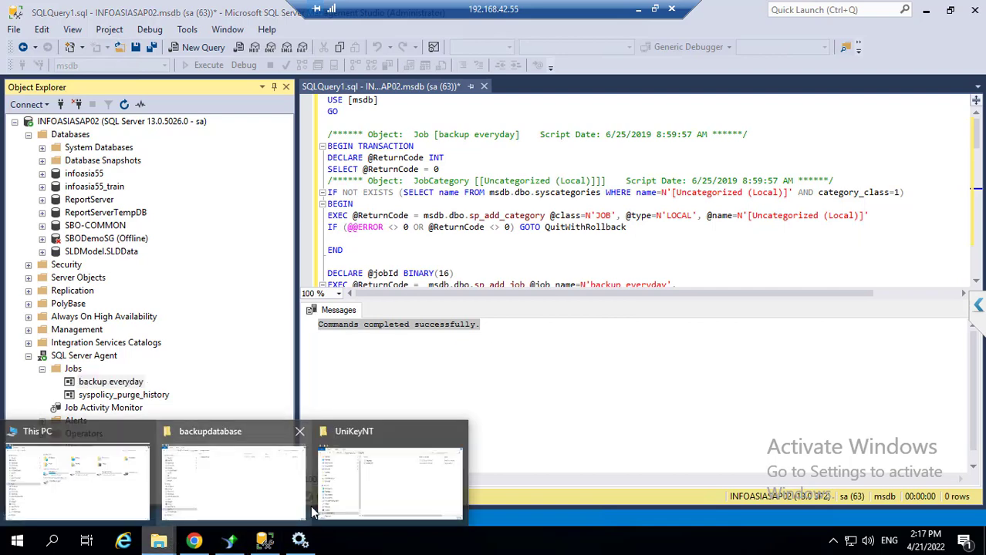
left_click(233, 482)
left_click(324, 92)
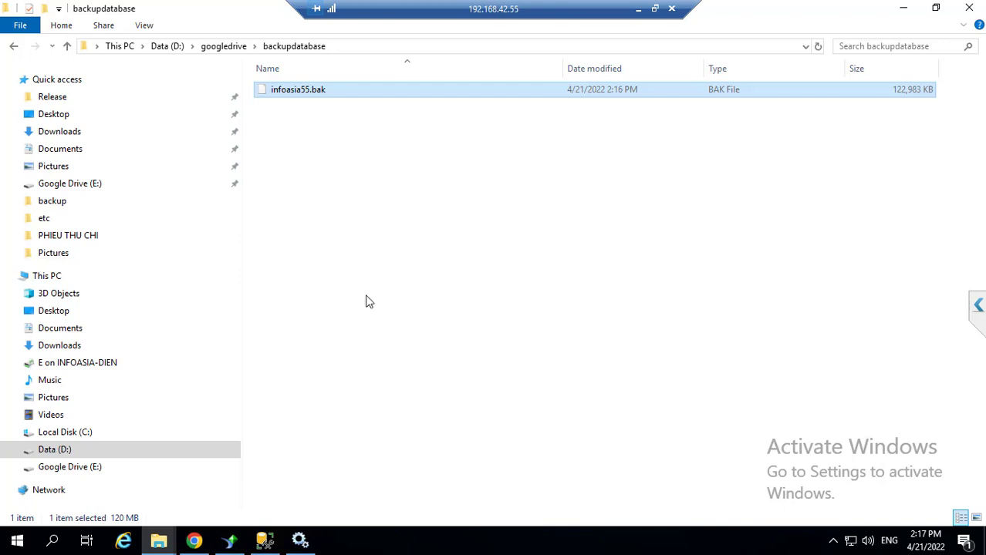
left_click(833, 541)
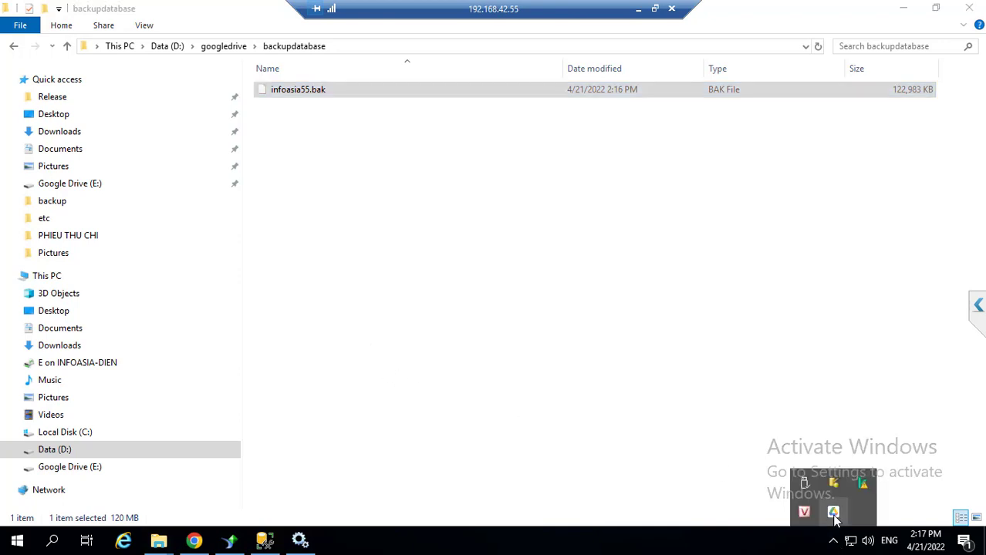
left_click(833, 512)
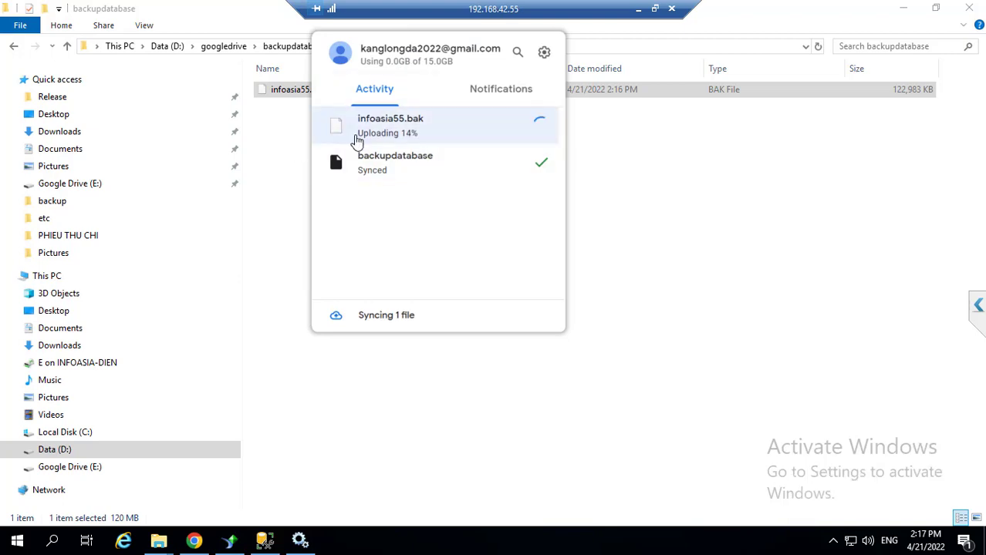
left_click(273, 171)
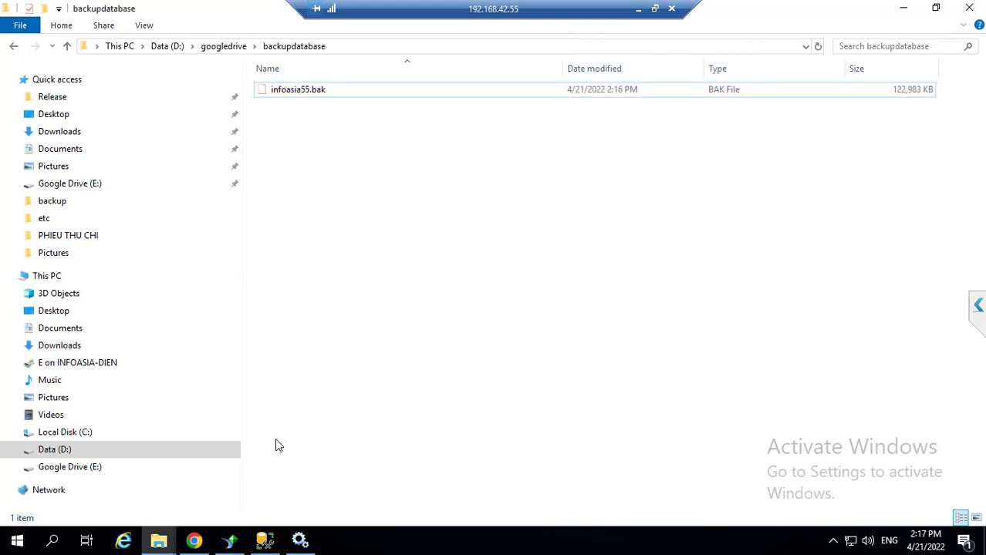
- Switch back to SQL Server Management Studio and recheck the upload progress of infoasia55.bak in Google Drive's sync activity
left_click(262, 542)
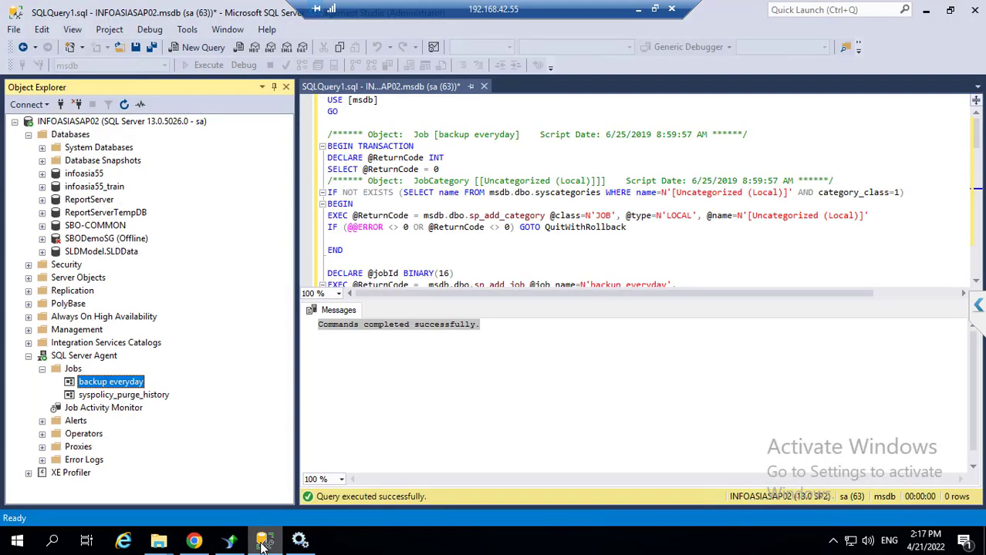
left_click(833, 542)
left_click(833, 511)
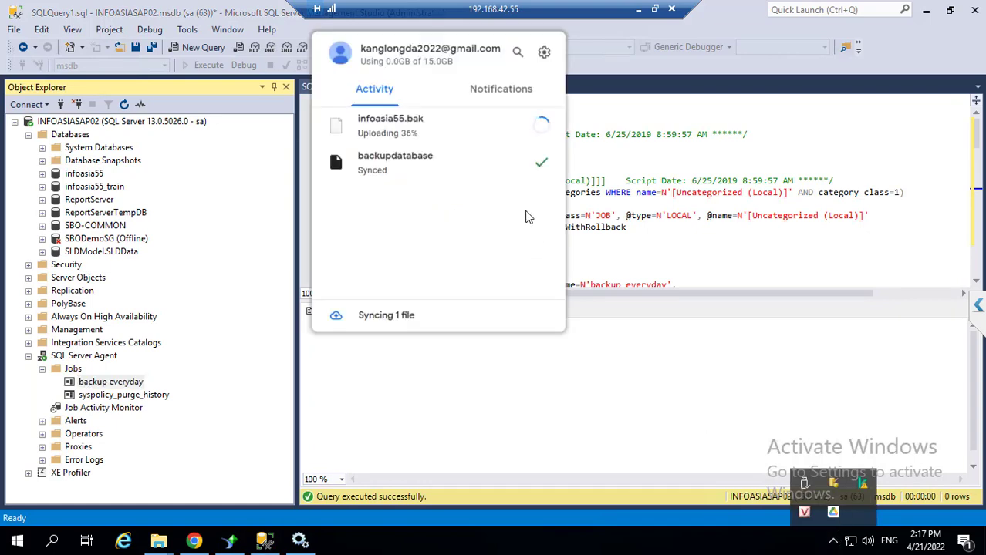
- Switch to Chrome, reload My Drive and open the backupdatabase folder
left_click(195, 542)
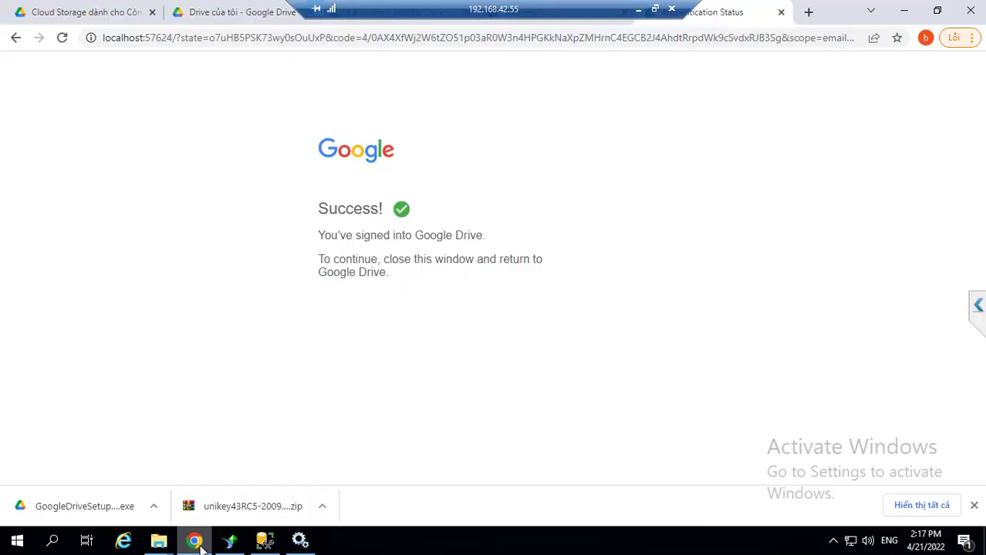
left_click(210, 14)
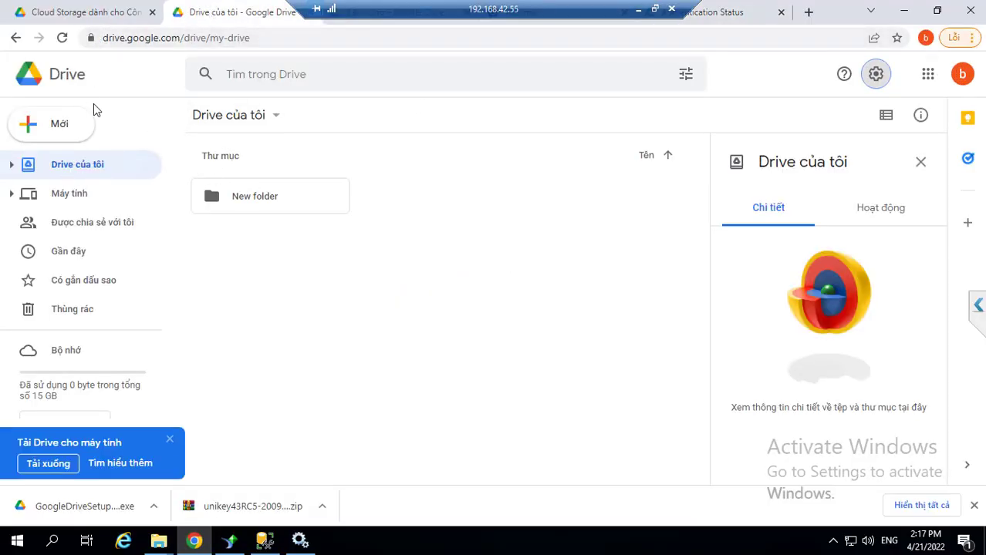
left_click(62, 37)
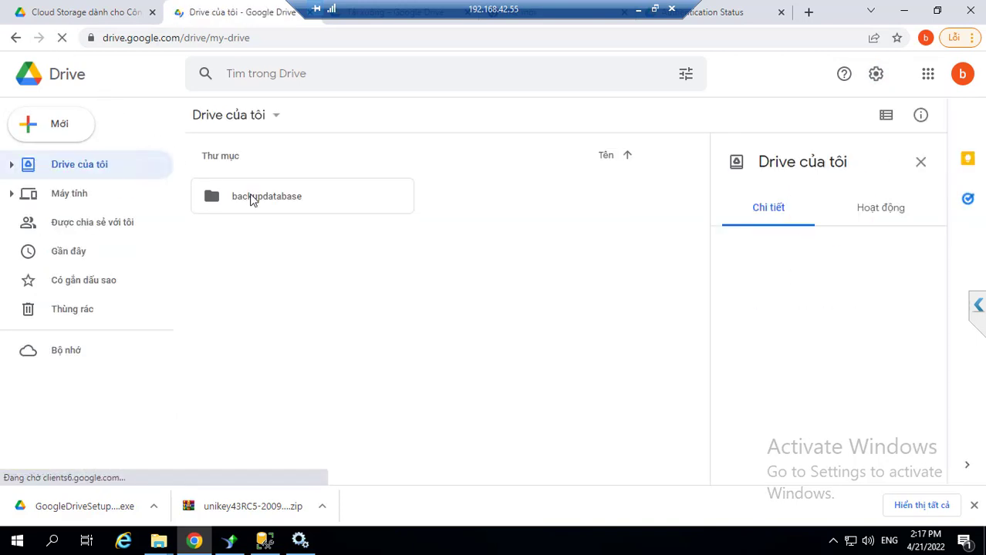
left_click(228, 201)
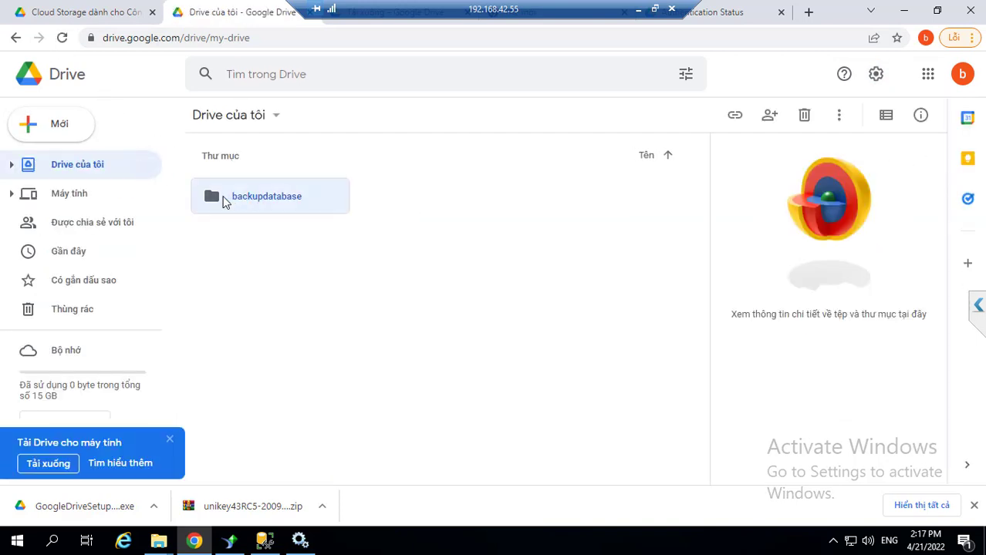
double_click(228, 200)
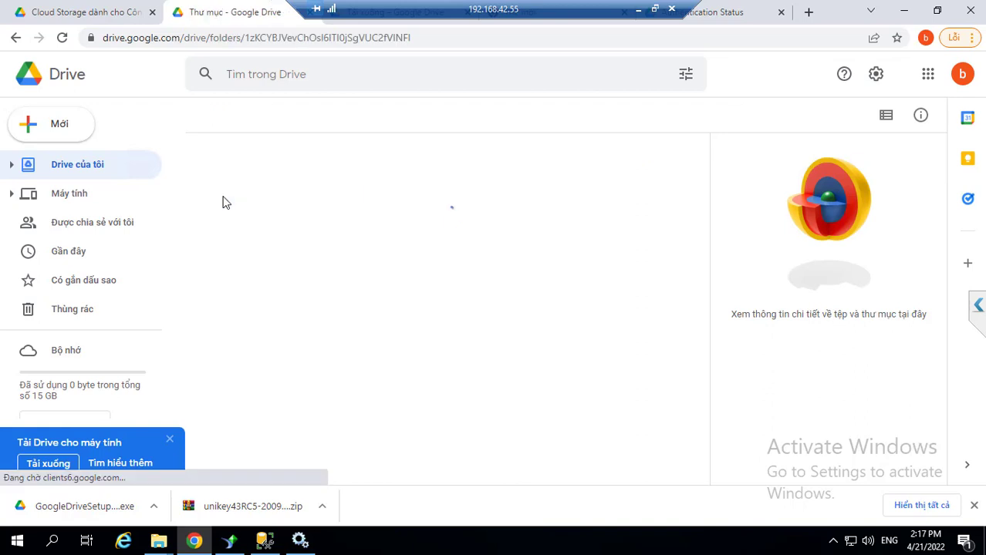
- Check the Google Drive sync activity for infoasia55.bak, then examine the online backupdatabase folder for the file
left_click(833, 540)
left_click(832, 512)
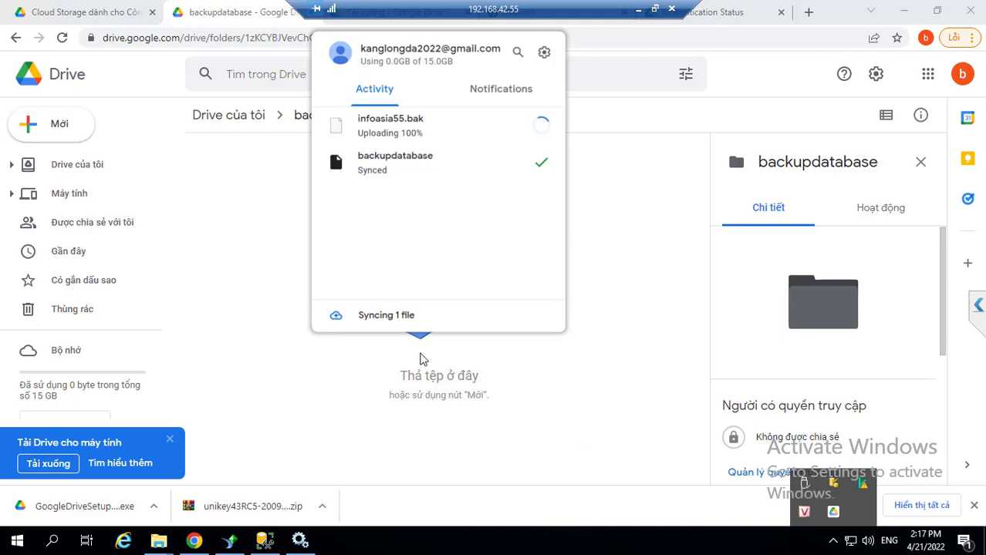
left_click(300, 382)
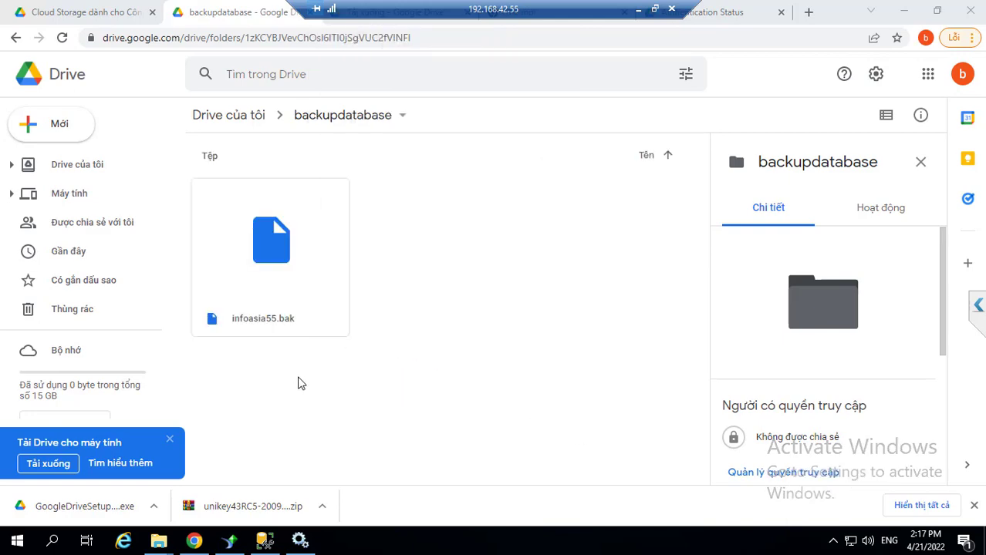
- Switch to SQL Server Management Studio, run the backup everyday job a second time and dismiss its progress window
left_click(263, 539)
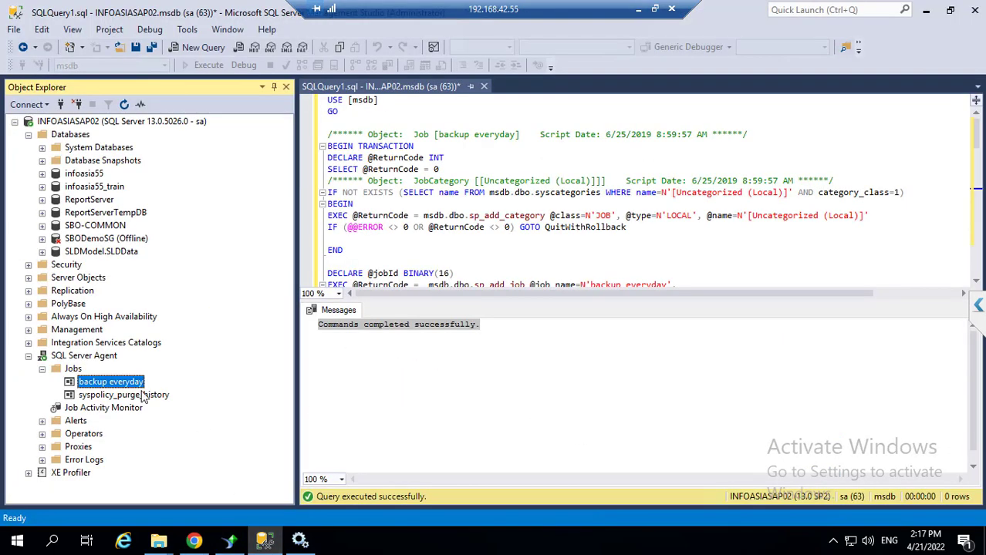
right_click(128, 384)
left_click(185, 319)
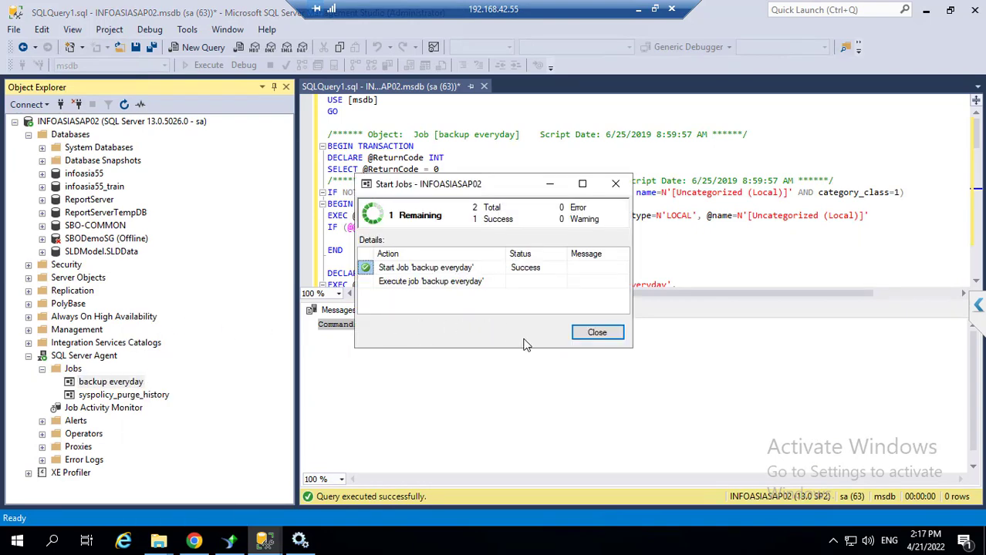
left_click(586, 334)
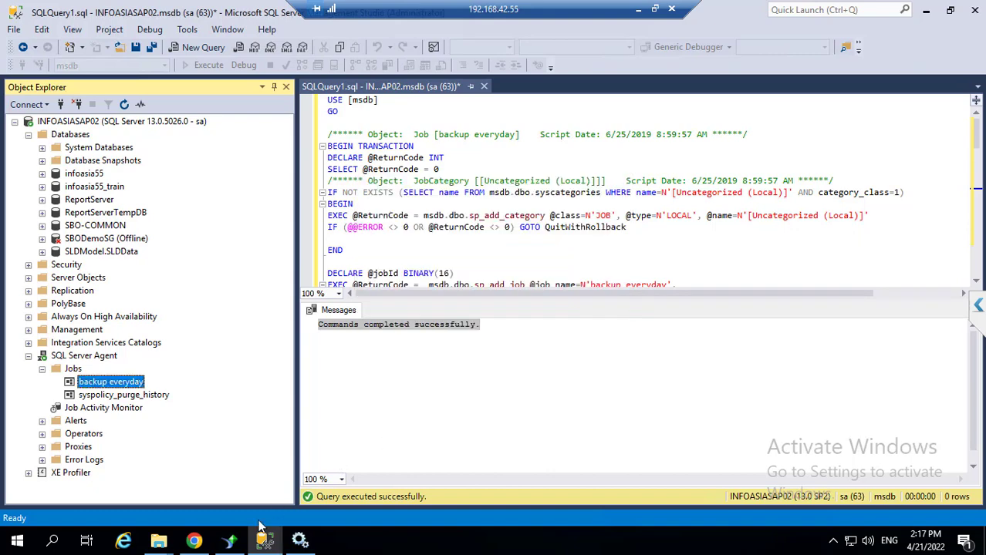
- Switch to the backupdatabase folder in File Explorer and check the modified date of infoasia55.bak
mouse_move(158, 542)
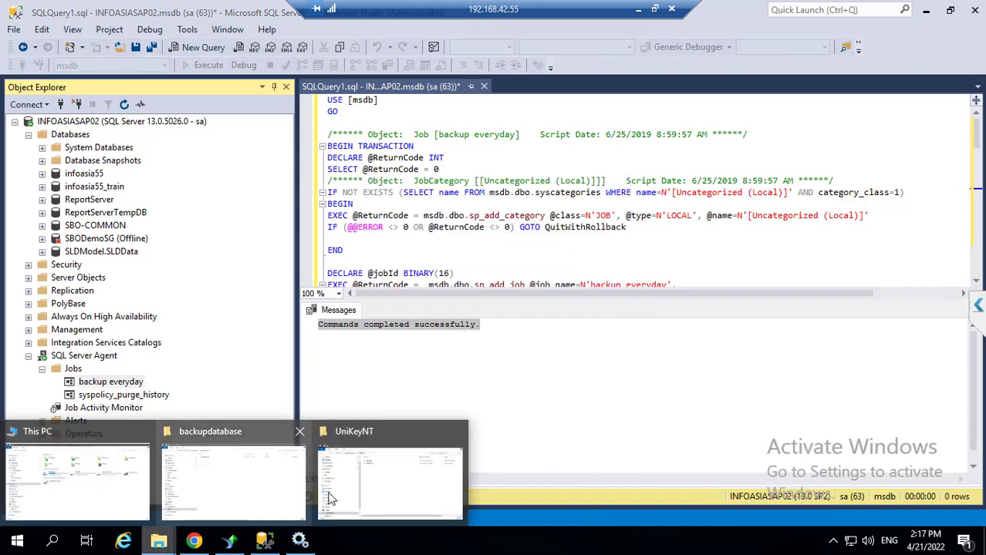
left_click(244, 476)
left_click(304, 94)
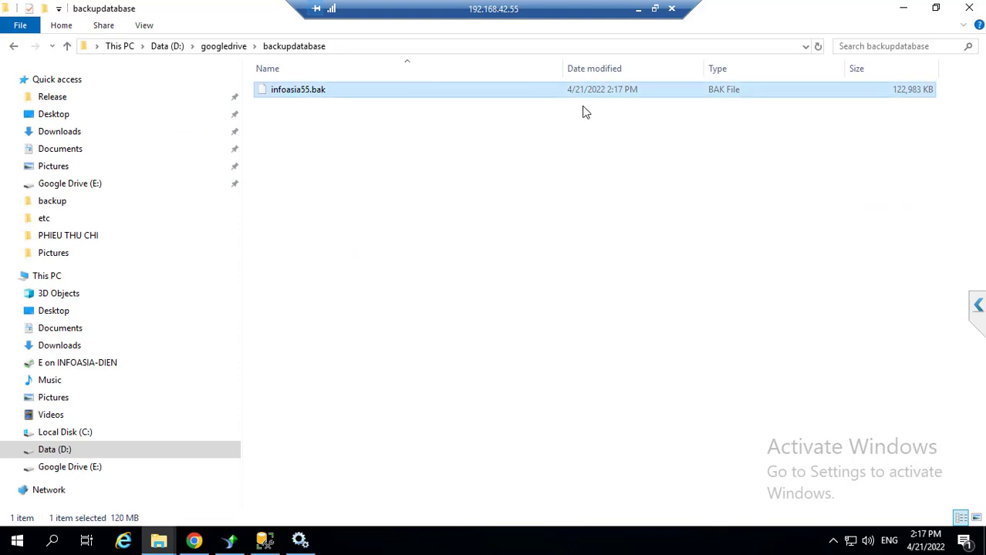
- Switch to Chrome and check the upload progress of the rerun infoasia55.bak backup in Google Drive's sync activity
left_click(196, 542)
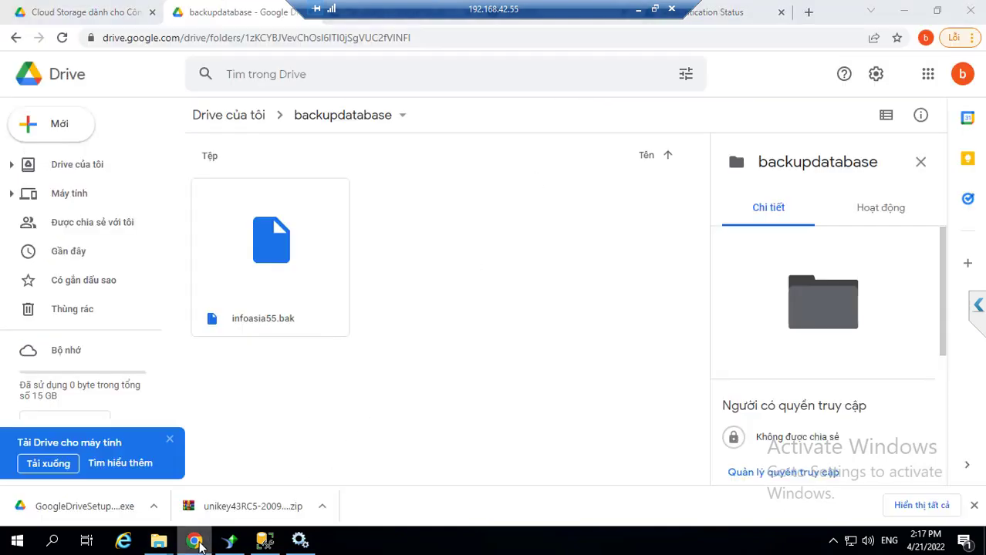
left_click(833, 541)
left_click(836, 511)
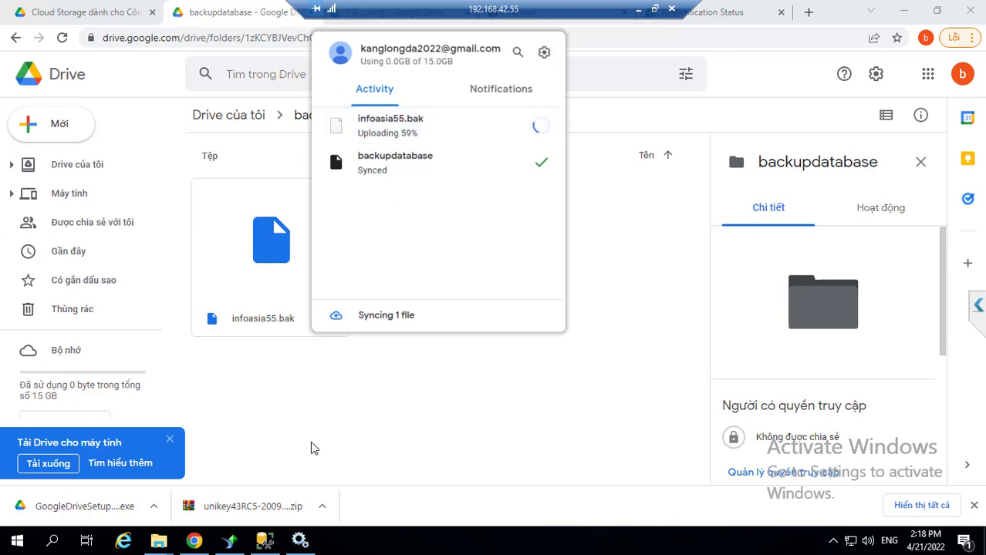
- Switch to File Explorer, view infoasia55.bak in the local backupdatabase folder again and minimize that window
left_click(171, 541)
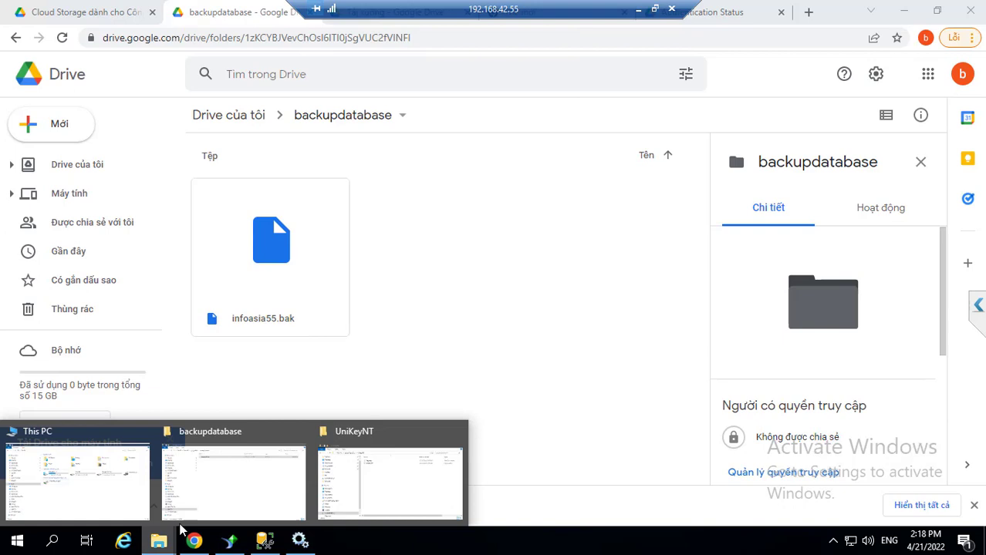
left_click(379, 458)
left_click(157, 545)
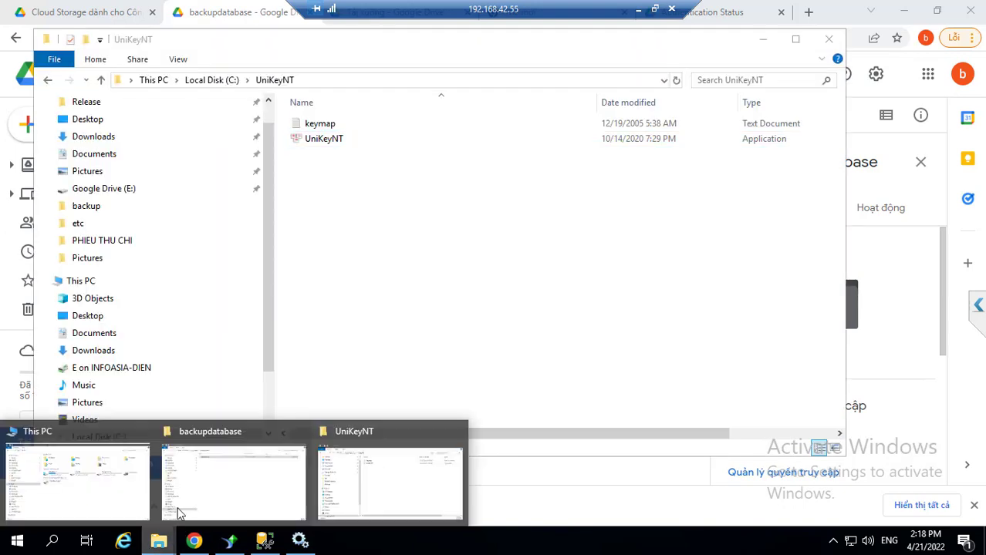
left_click(245, 431)
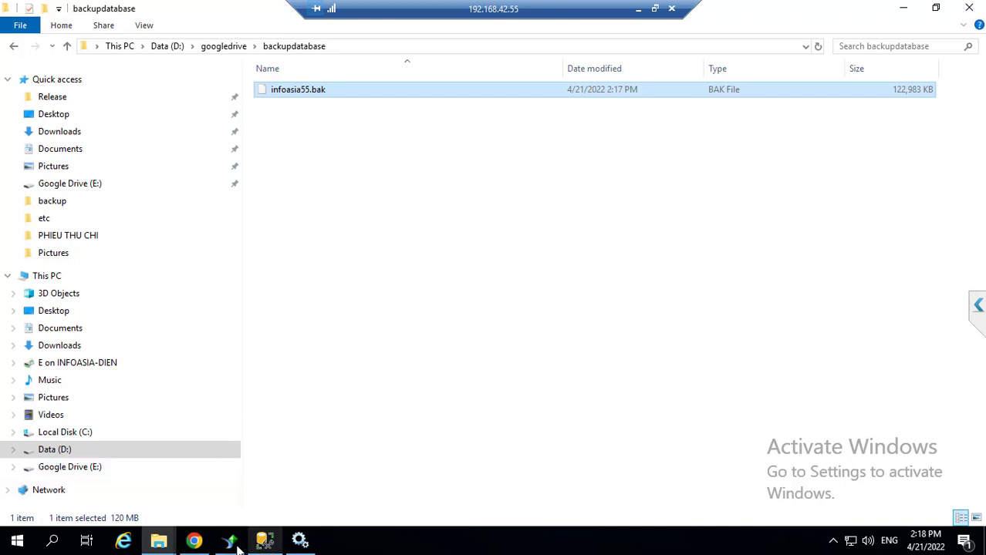
left_click(901, 13)
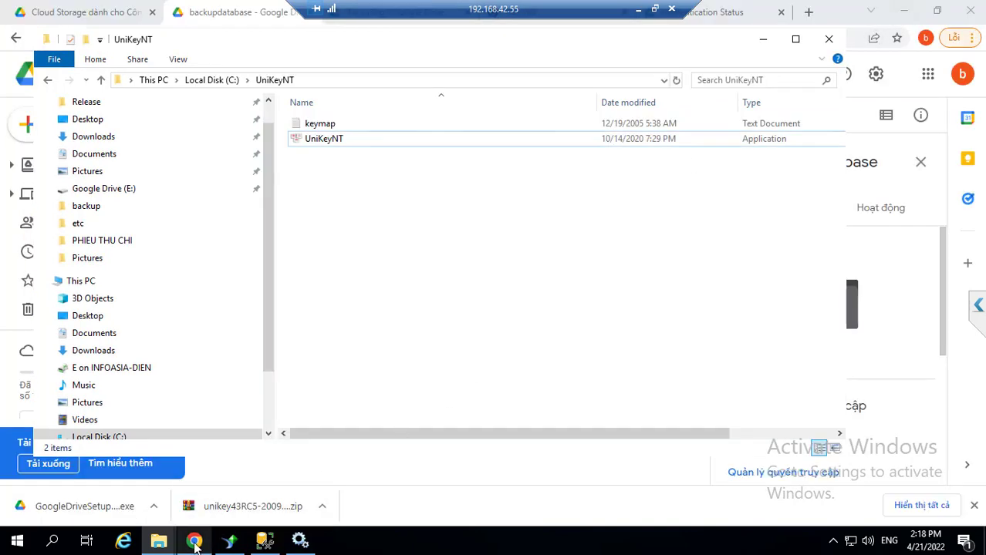
- Return to the online backupdatabase folder in Chrome and check the sync status of infoasia55.bak
left_click(194, 542)
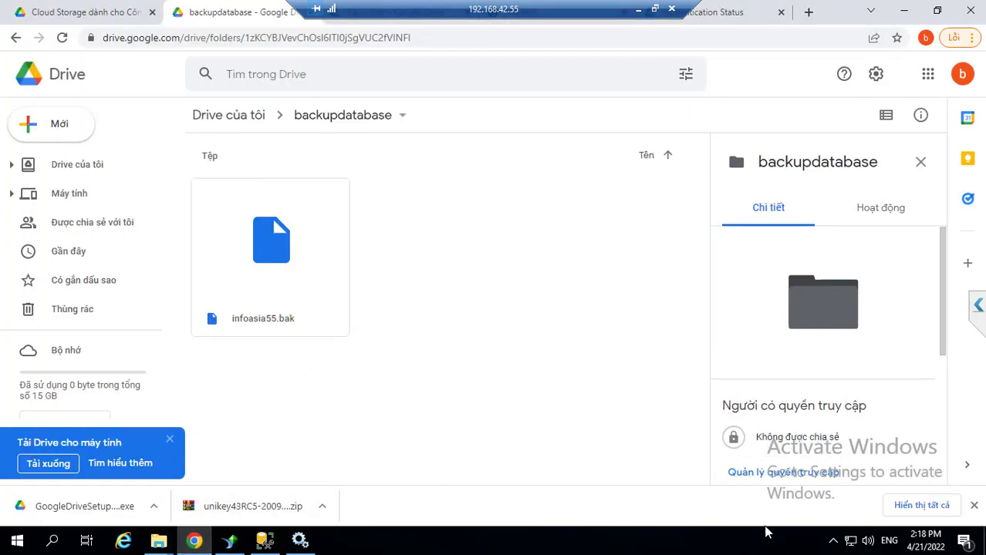
left_click(833, 541)
left_click(833, 512)
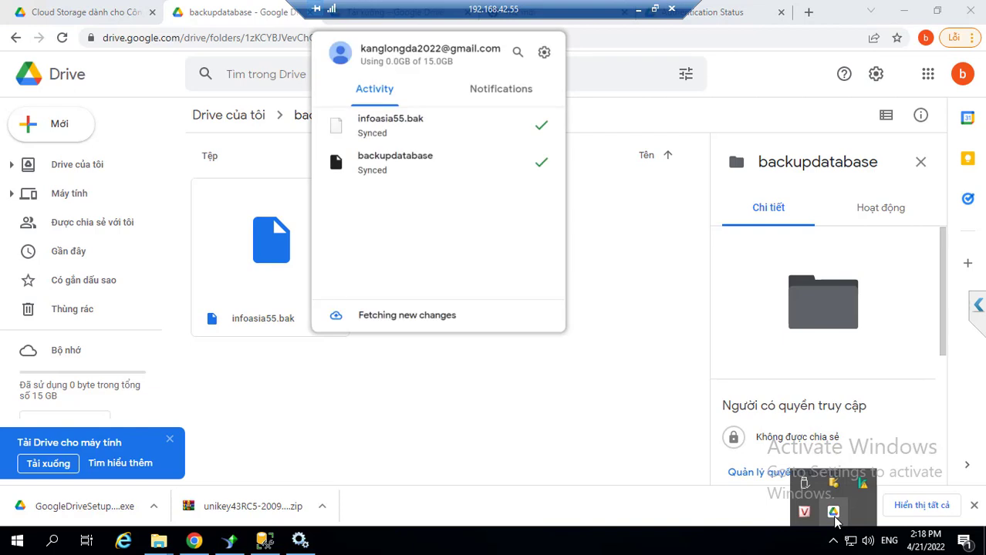
- Close the sync activity and open version management for the online infoasia55.bak to review its stored versions
left_click(444, 429)
left_click(285, 257)
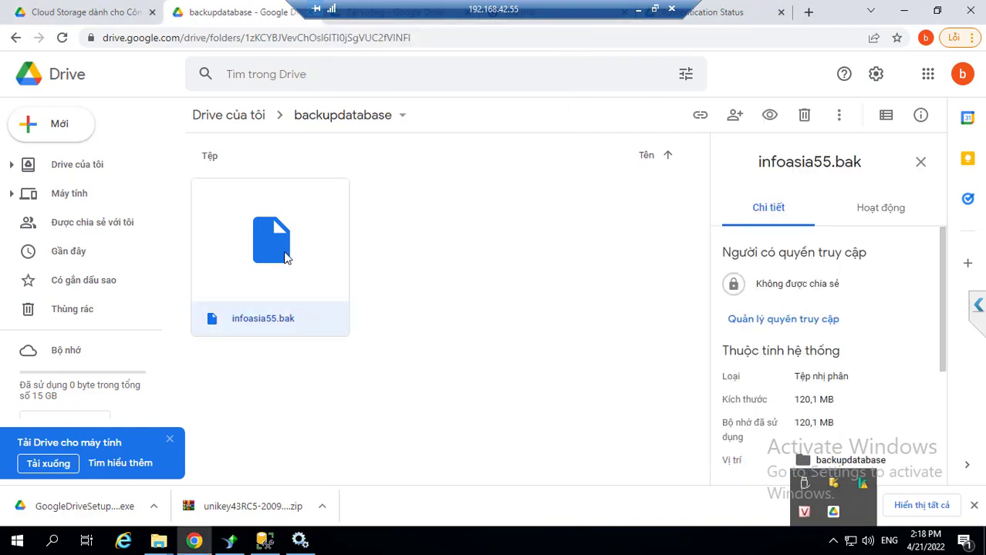
right_click(286, 256)
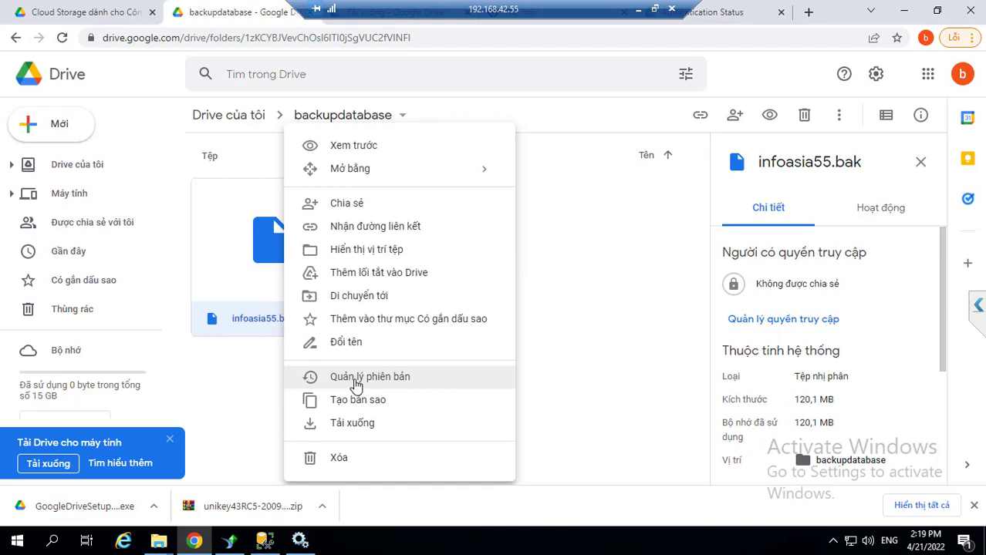
left_click(357, 381)
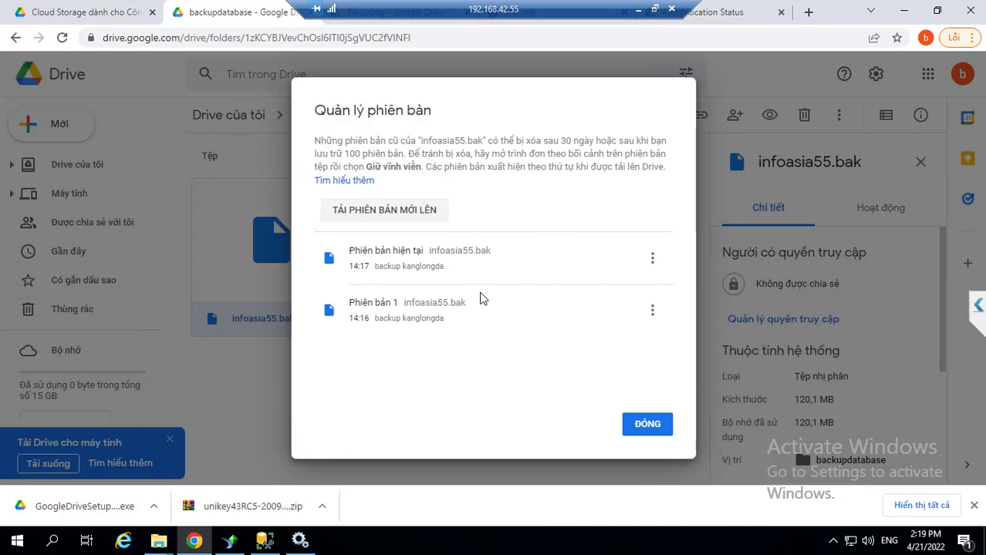
- Switch to SQL Server Management Studio and review the steps and schedules of the backup everyday job, leaving it unchanged
left_click(264, 539)
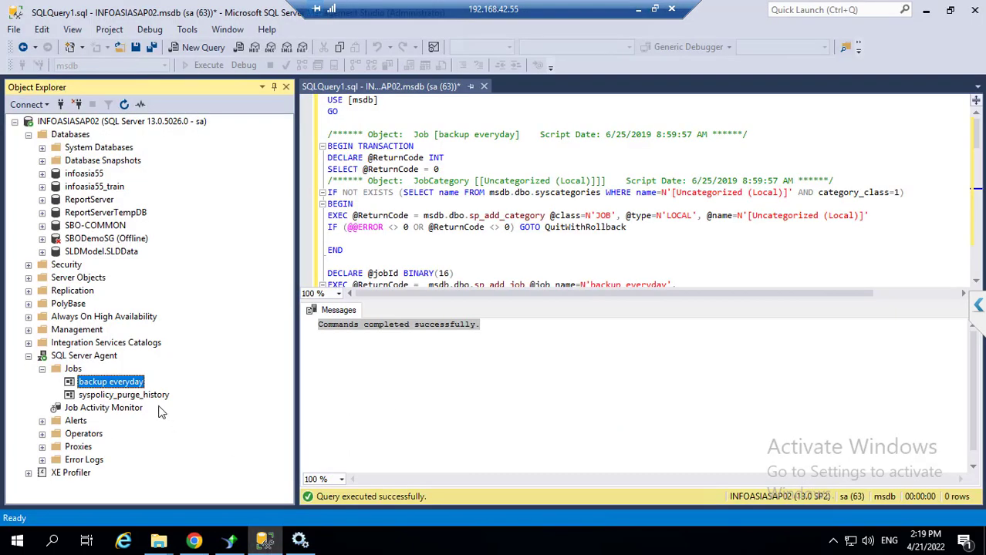
double_click(128, 384)
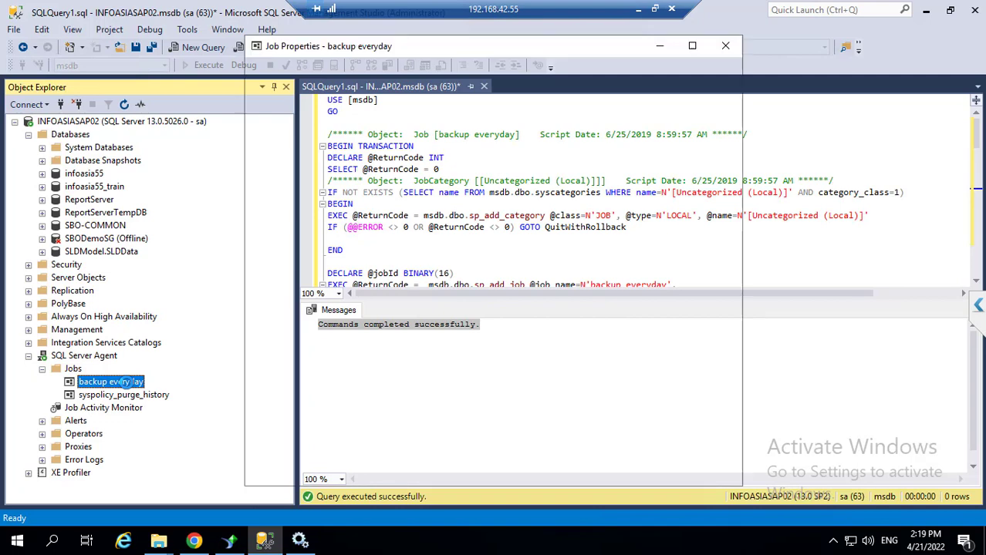
left_click(272, 89)
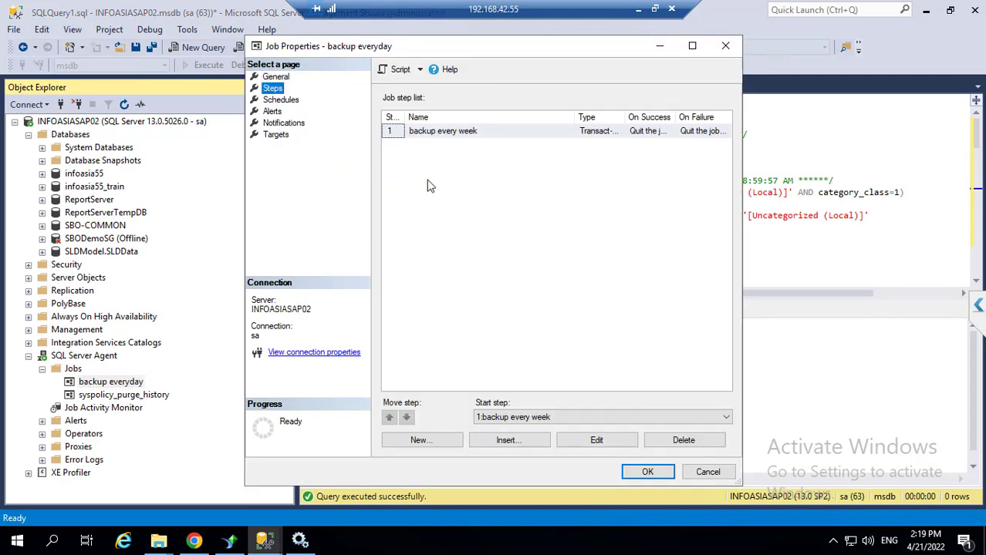
left_click(280, 100)
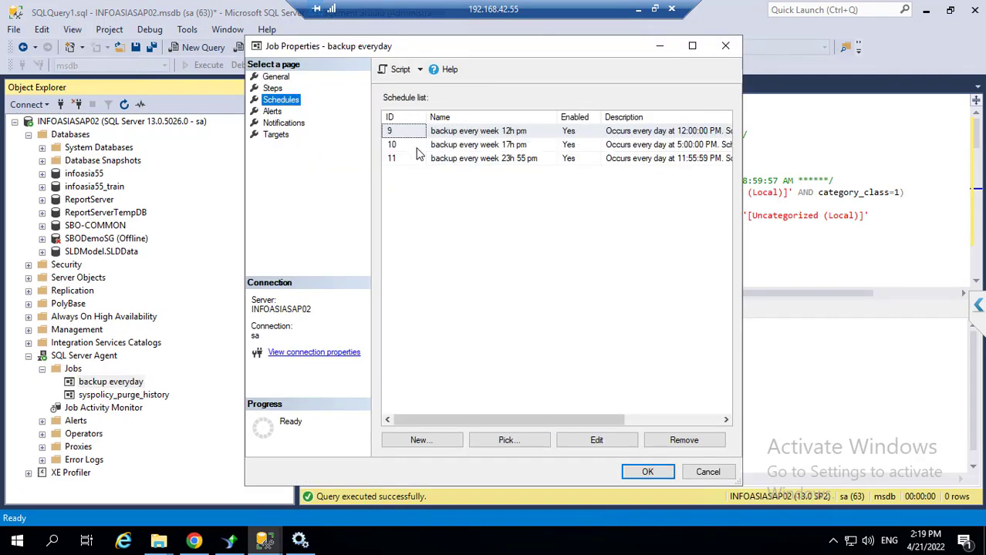
left_click(392, 159)
left_click(392, 132)
left_click(393, 145)
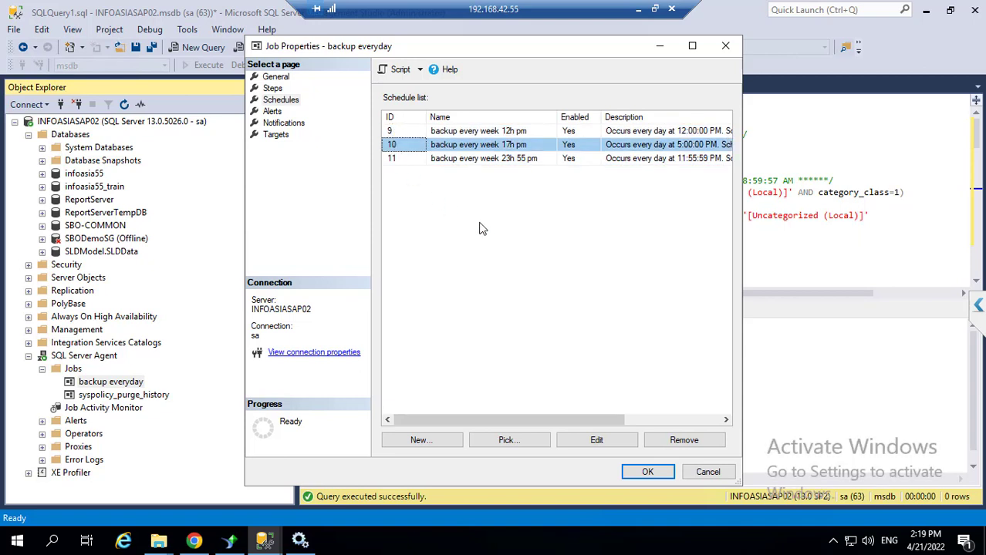
left_click(708, 473)
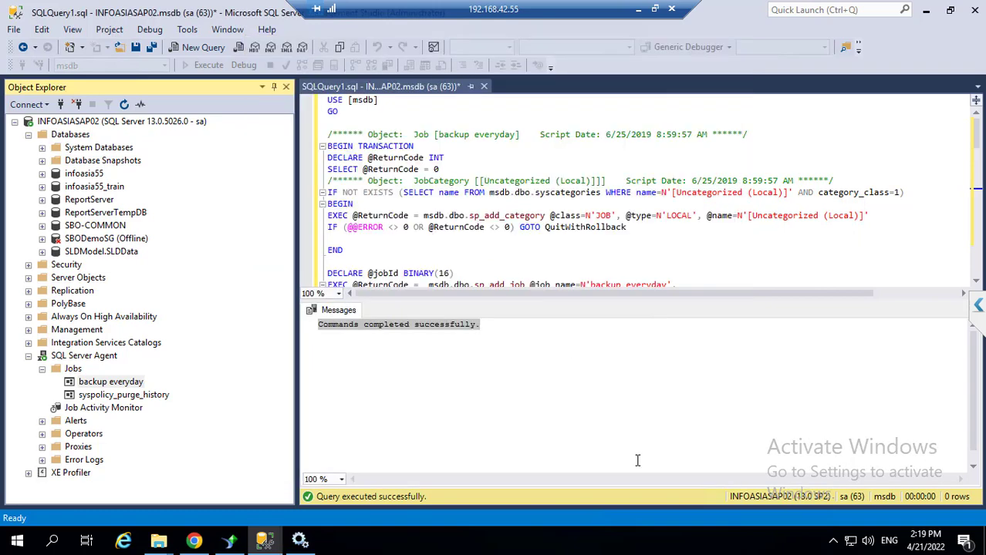
right_click(132, 389)
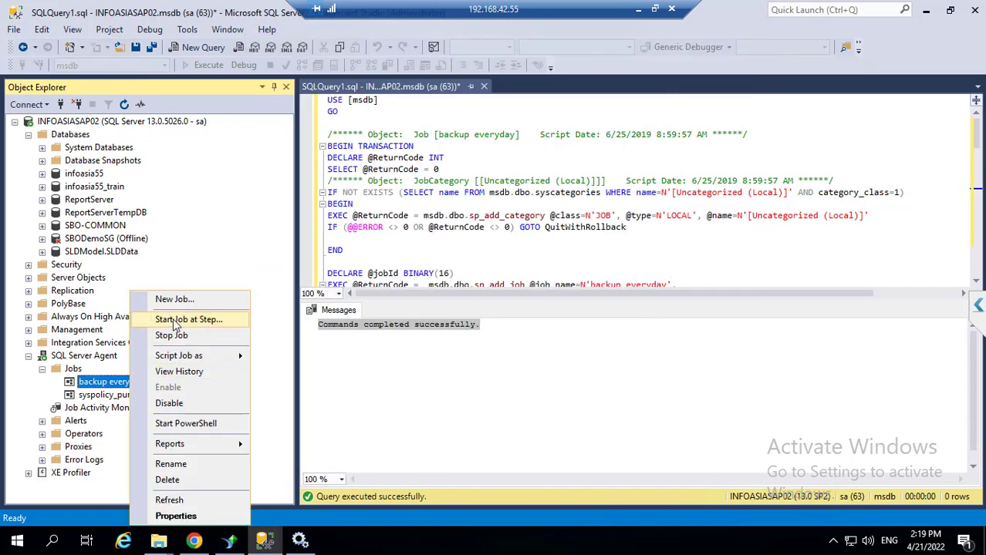
left_click(293, 318)
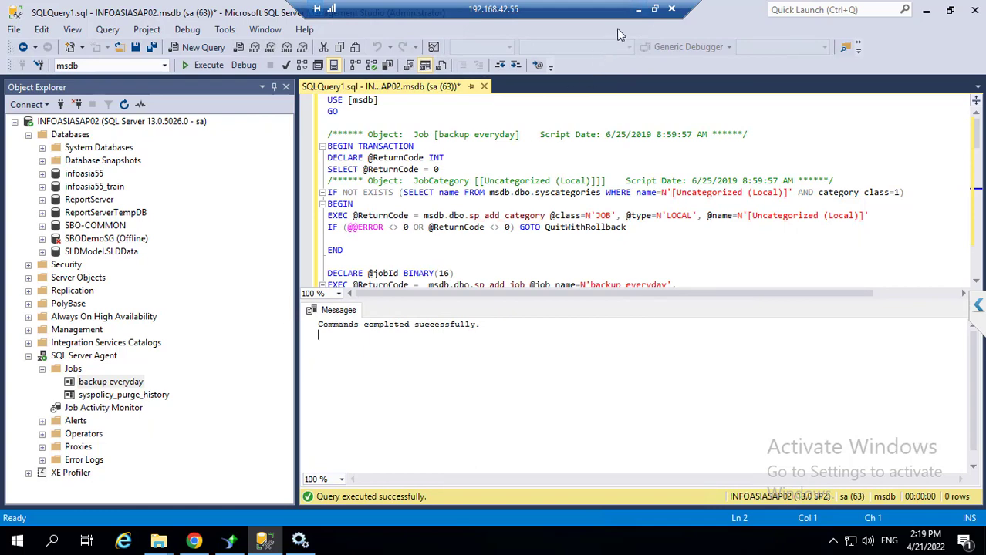
- Minimize the remote session, switch to BACKUP AUTODATABASE.docx in Word and copy the account name NT SERVICE\MSSQLSERVER from the folder permission heading
left_click(637, 9)
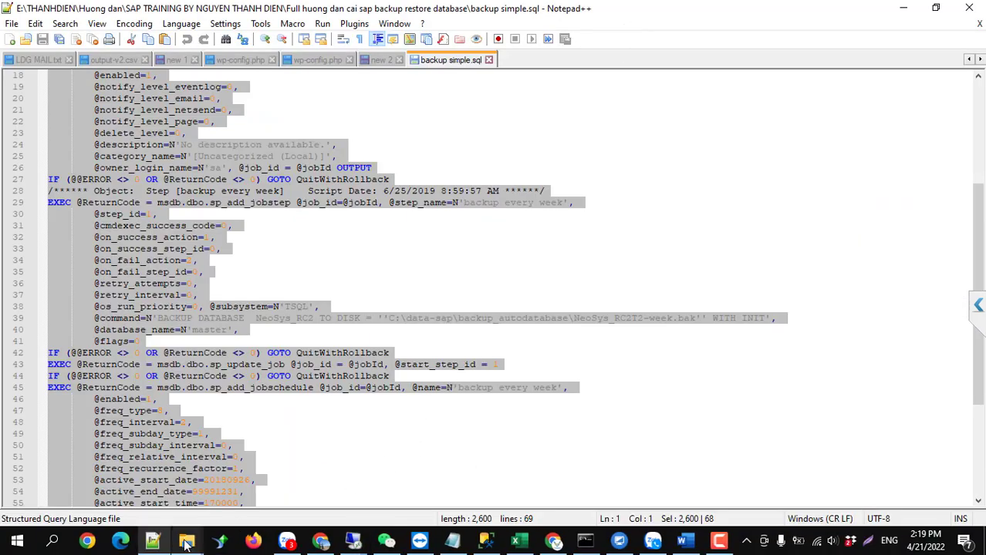
left_click(677, 544)
scroll(617, 371, "down", 10)
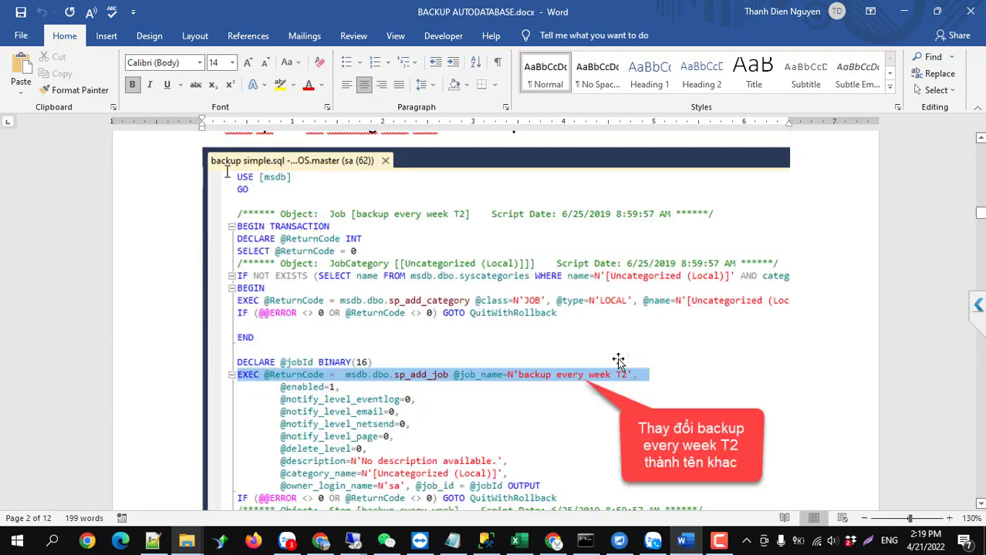
scroll(618, 357, "down", 12)
scroll(618, 357, "up", 5)
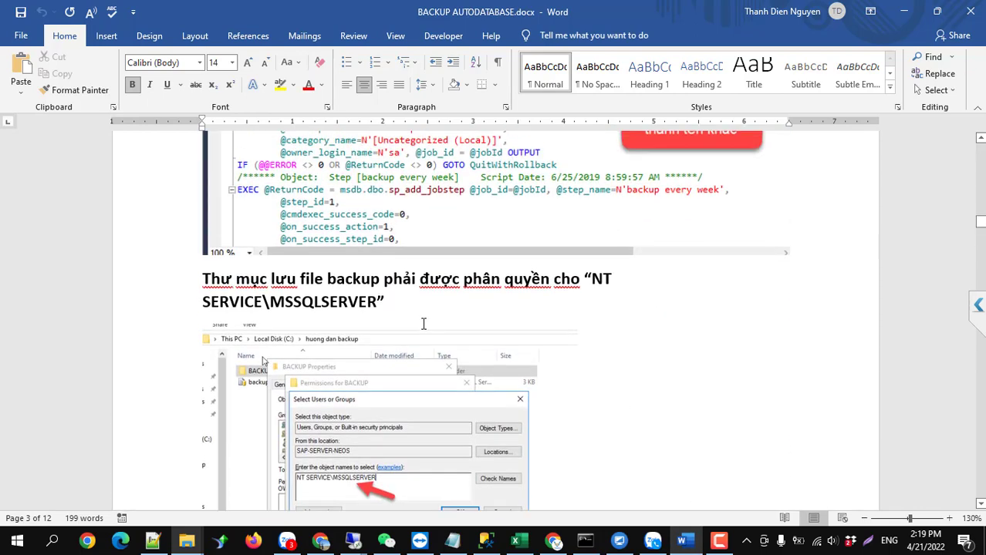
left_click(591, 279)
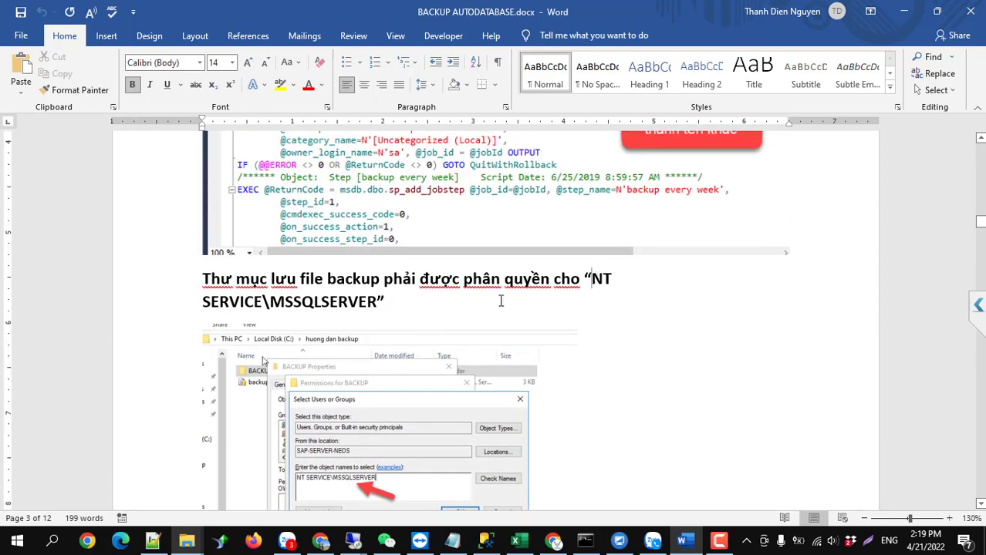
left_click(377, 302, "shift")
key("ctrl+c")
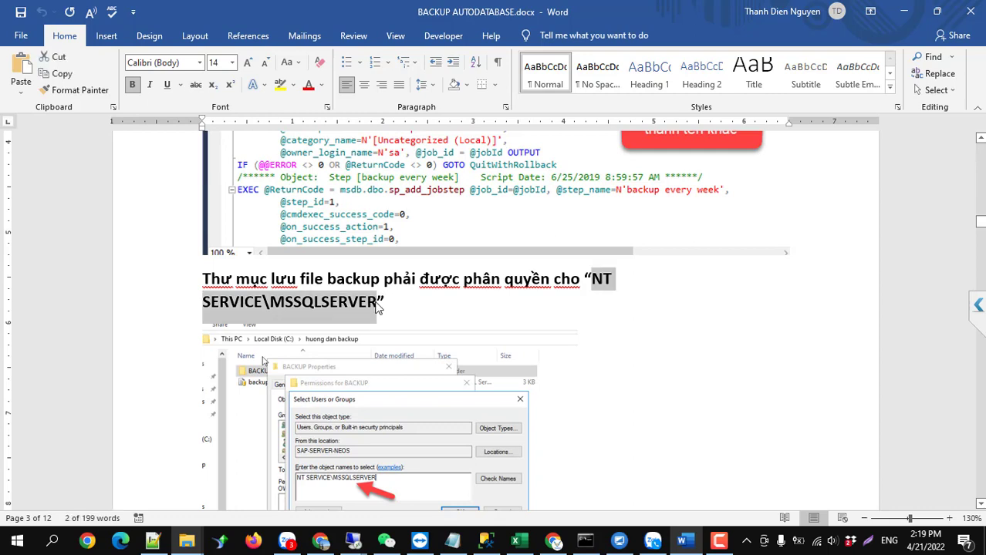
- Return to the remote session's File Explorer and open the security permissions of D:\googledrive\backupdatabase for editing
left_click(354, 537)
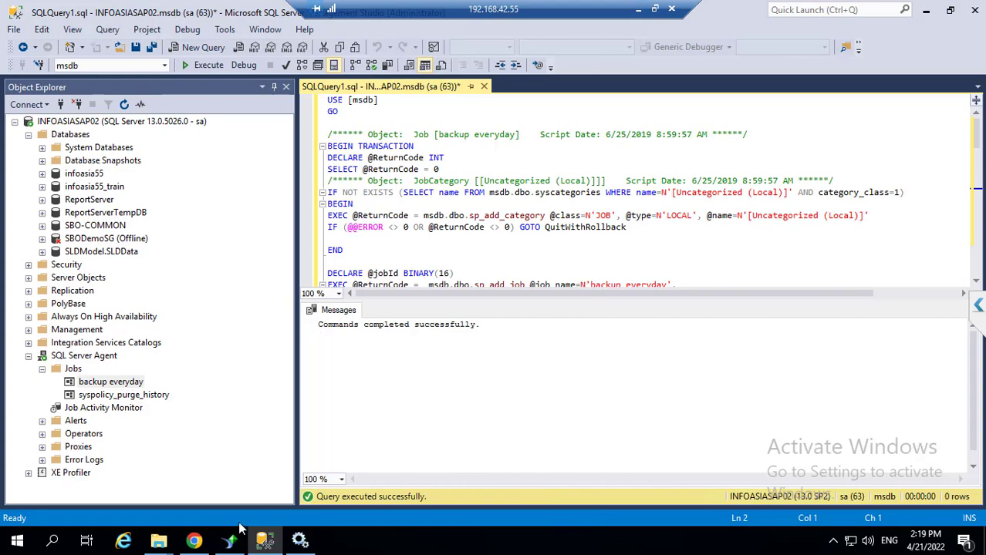
mouse_move(158, 541)
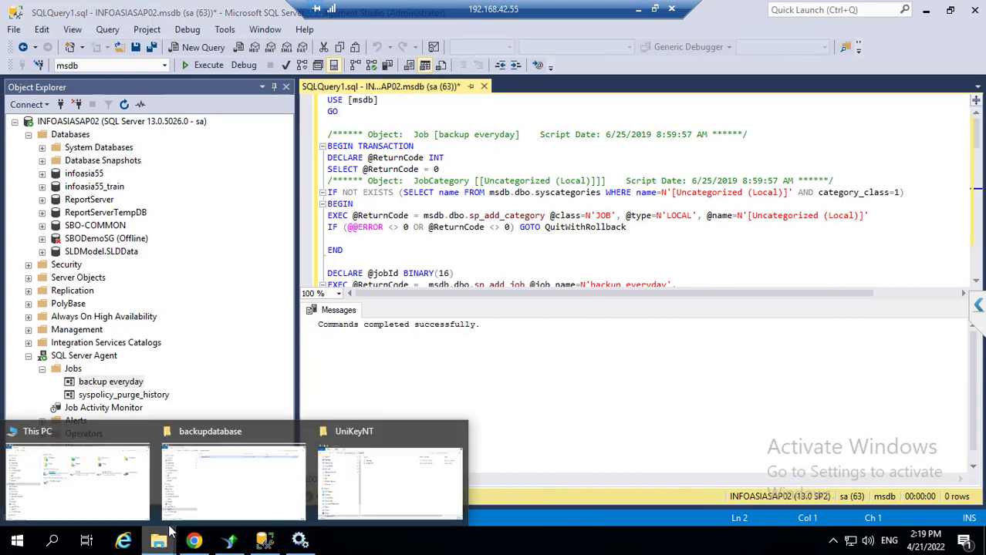
left_click(198, 497)
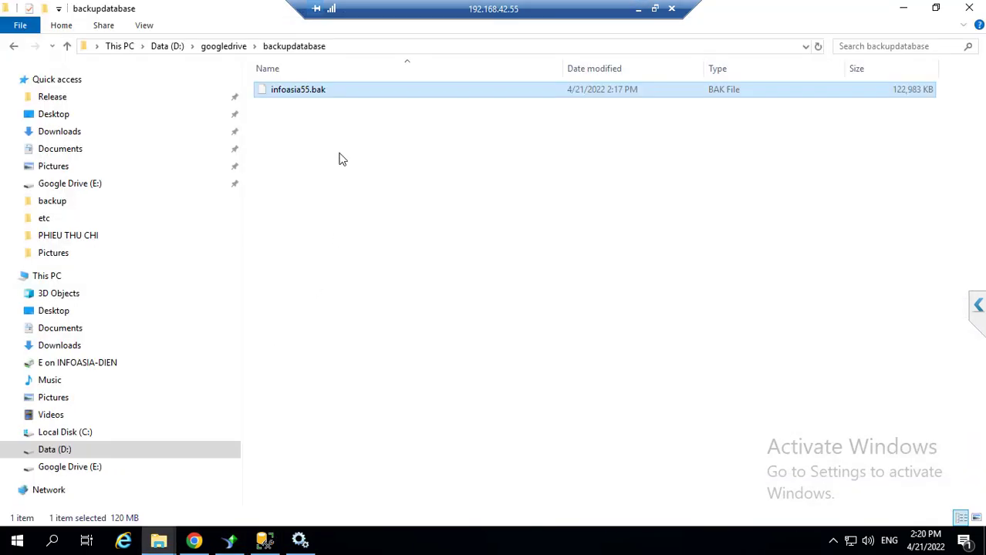
right_click(340, 158)
left_click(375, 364)
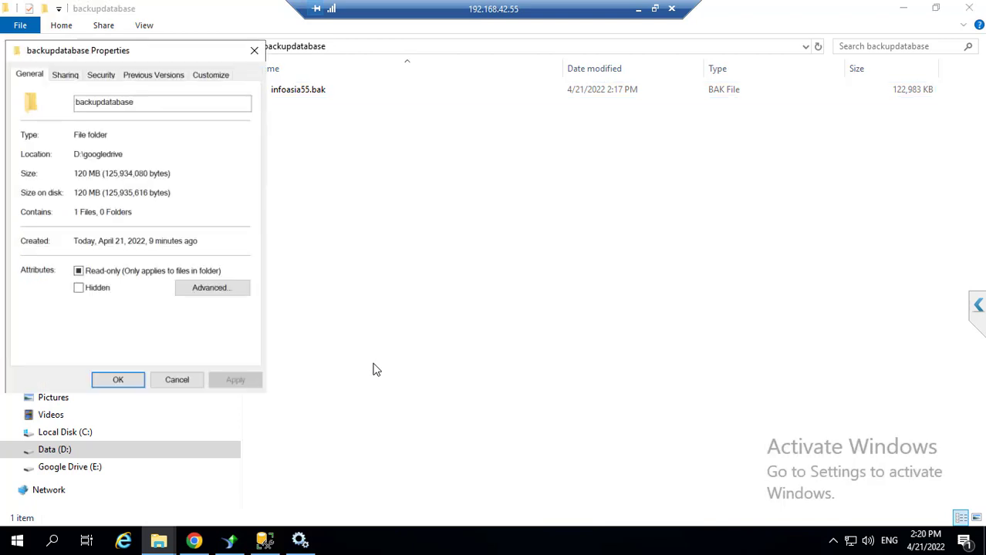
left_click(101, 76)
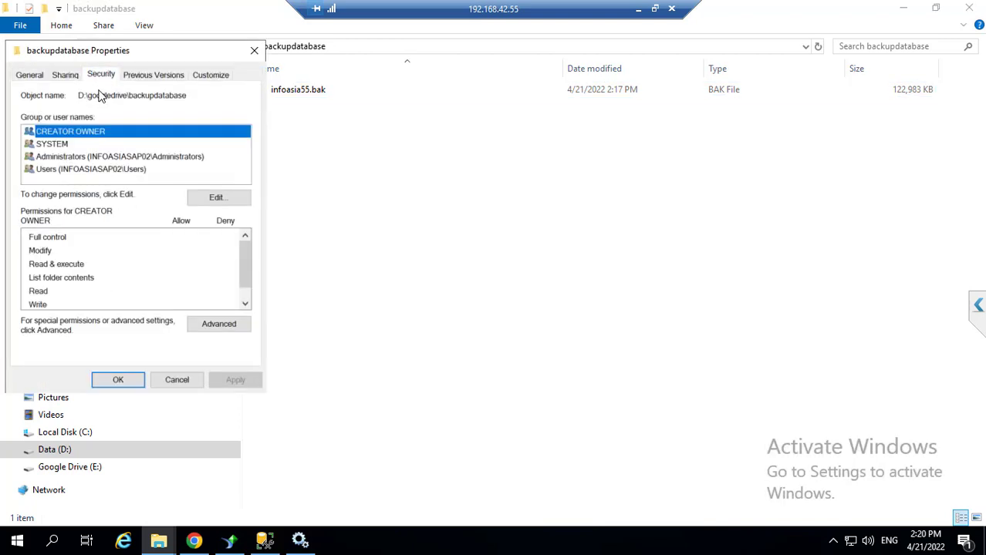
left_click(201, 205)
- Add the MSSQLSERVER account to the backupdatabase folder's permissions, using the copied name NT SERVICE\MSSQLSERVER
left_click(187, 273)
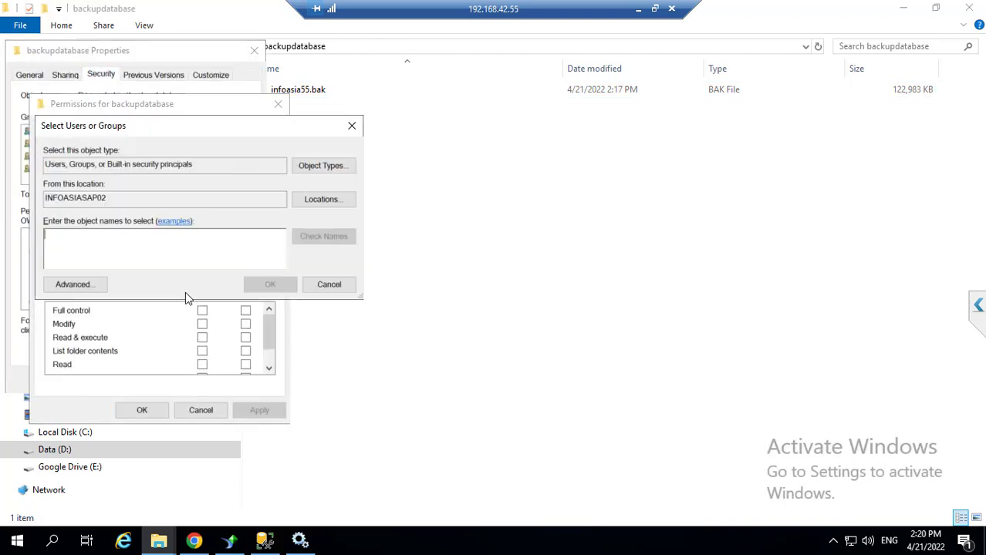
key("ctrl+v")
left_click(258, 282)
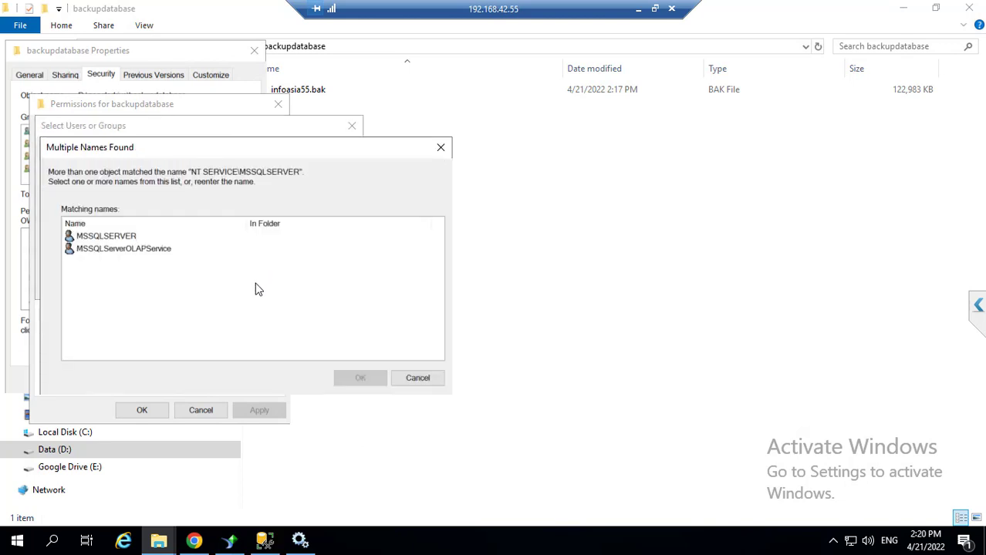
left_click(117, 249)
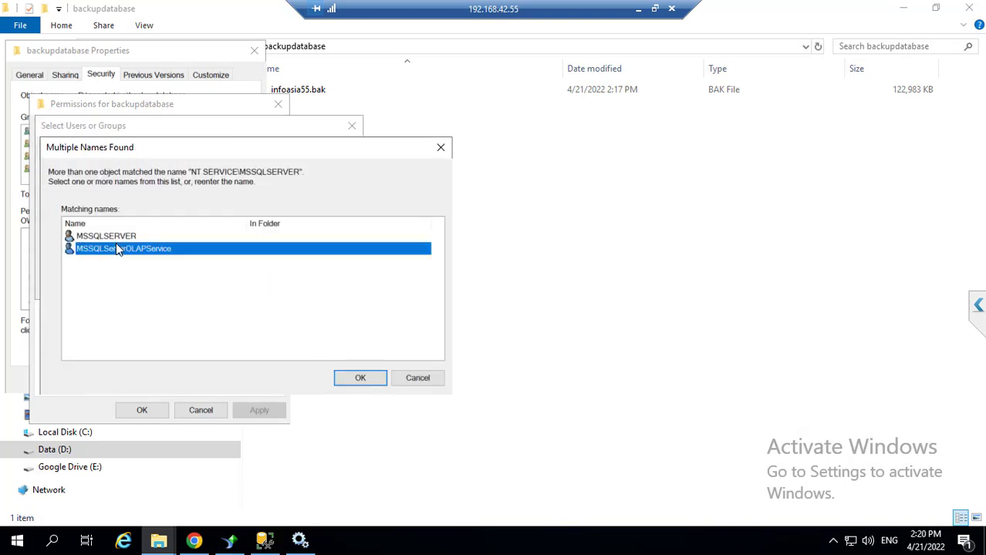
left_click(113, 236)
left_click(360, 378)
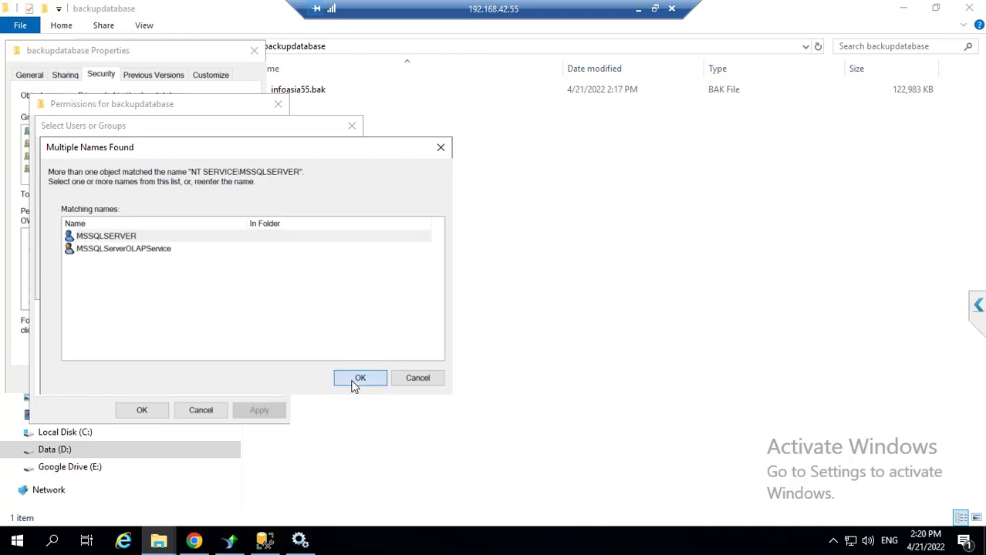
- Add the MSSQLServerOLAPService account to the folder's permissions by looking up NT SERVICE\MSSQLSERVER again
left_click(189, 270)
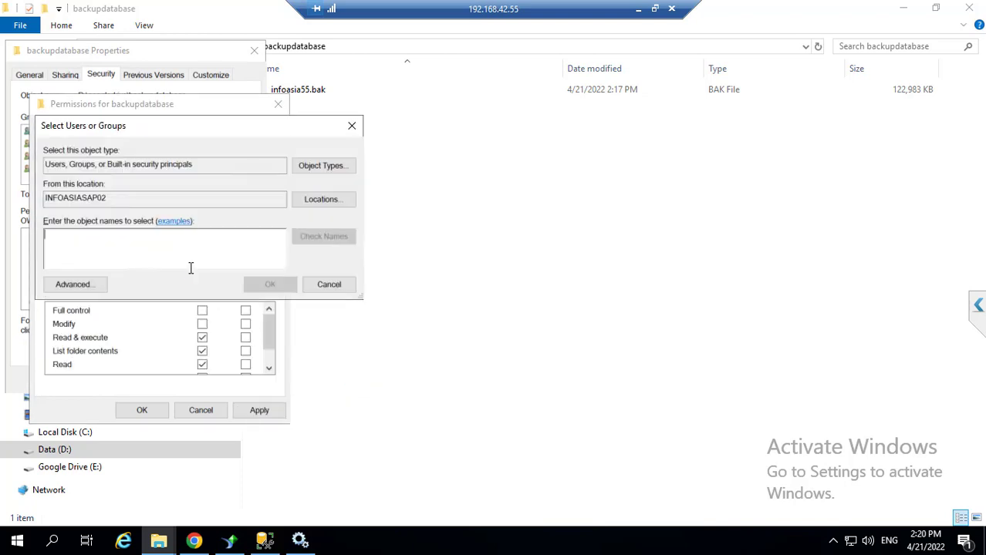
key("ctrl+v")
left_click(269, 284)
left_click(156, 253)
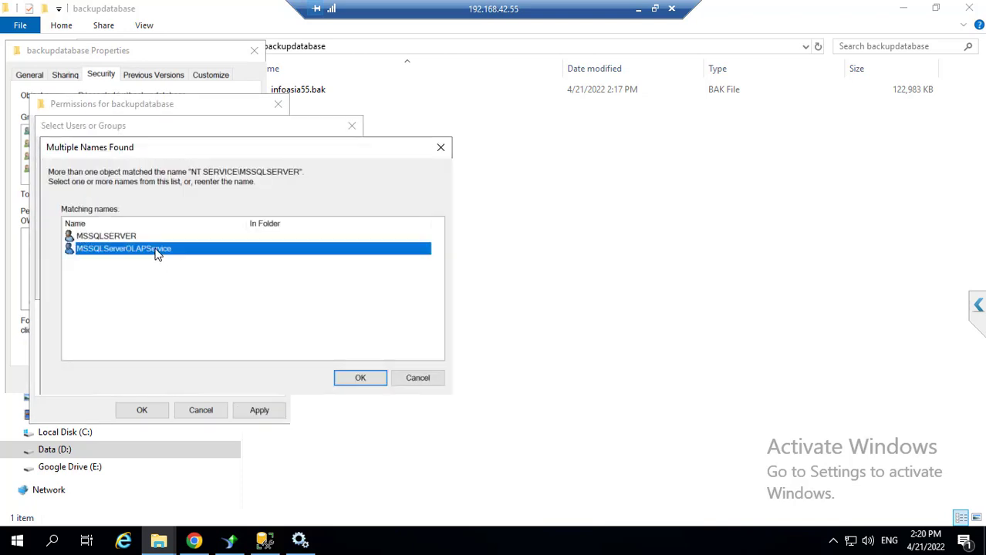
double_click(156, 249)
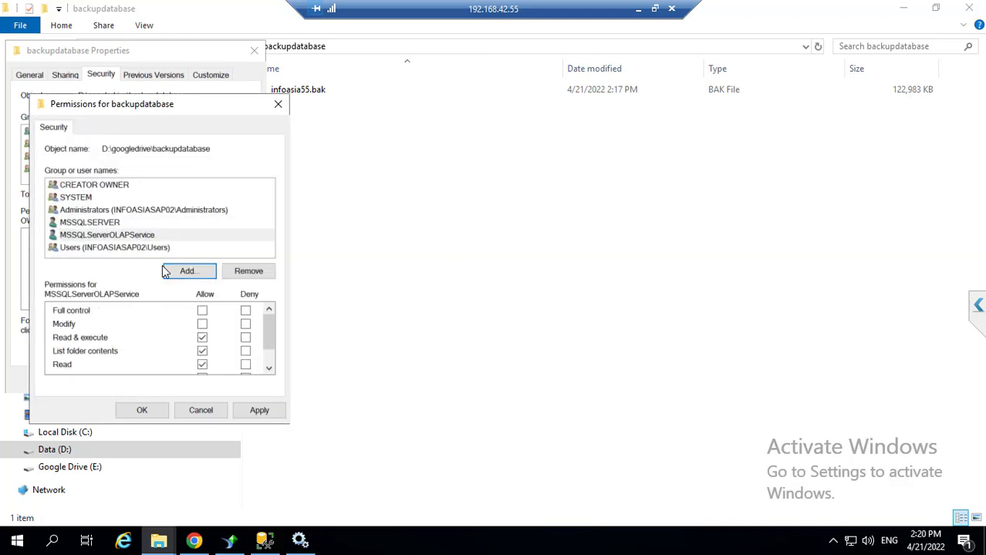
- Allow Full control on the folder for MSSQLSERVER and MSSQLServerOLAPService, apply the permissions and close the folder properties
left_click(114, 222)
left_click(202, 324)
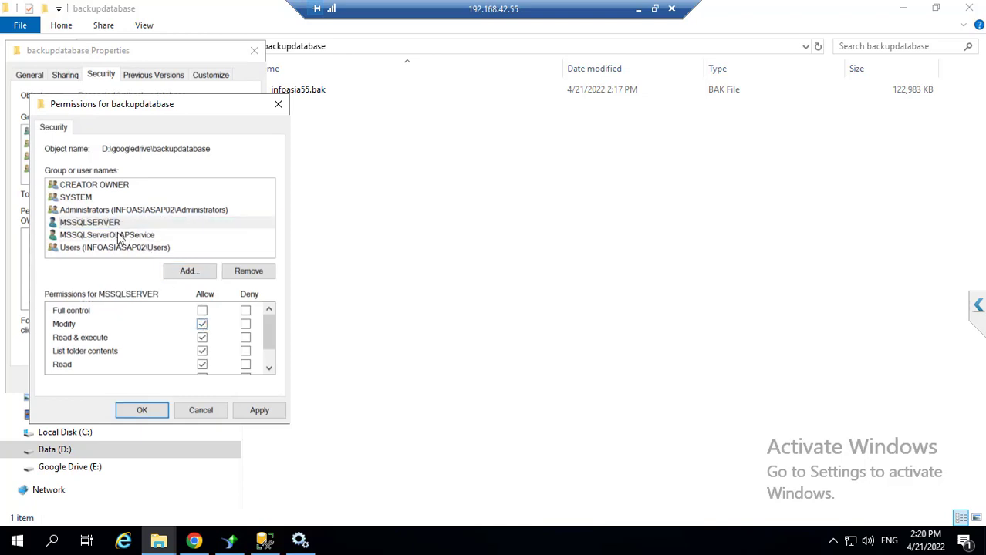
left_click(121, 235)
left_click(202, 324)
left_click(202, 310)
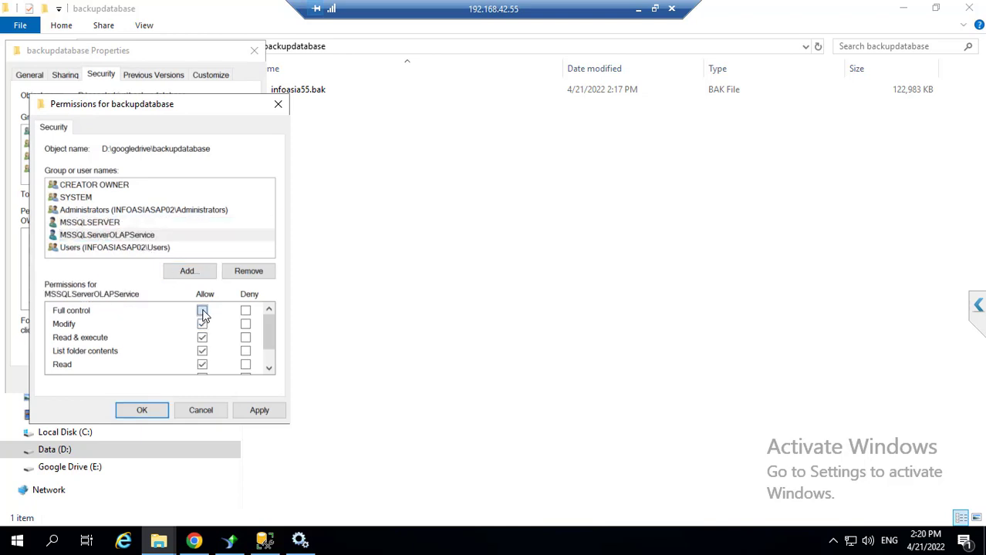
left_click(113, 223)
left_click(202, 310)
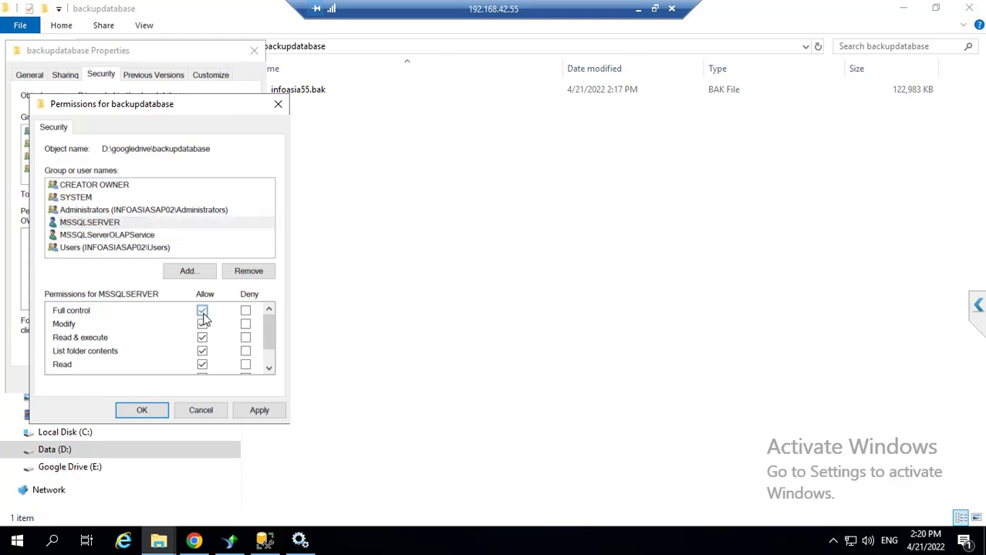
left_click(122, 235)
left_click(116, 223)
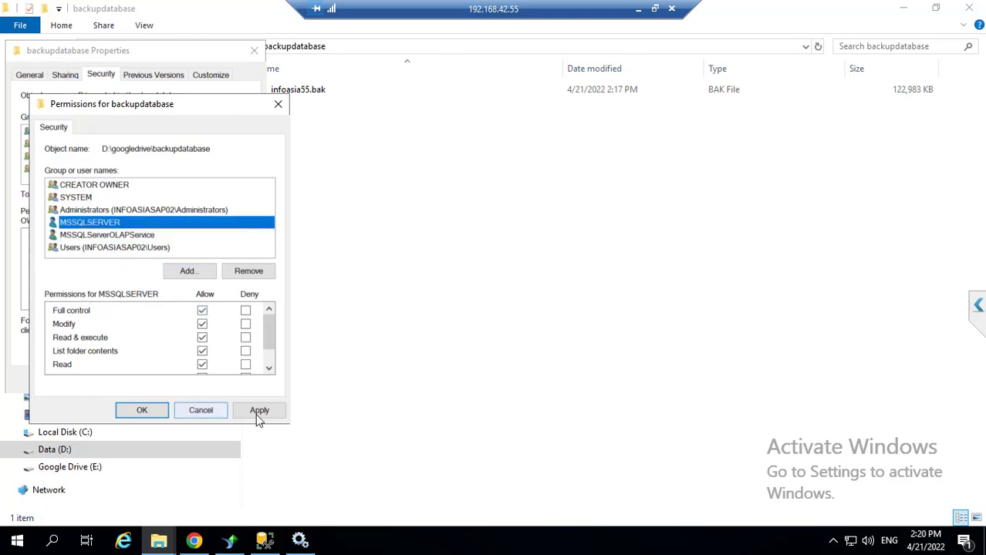
left_click(259, 410)
left_click(143, 410)
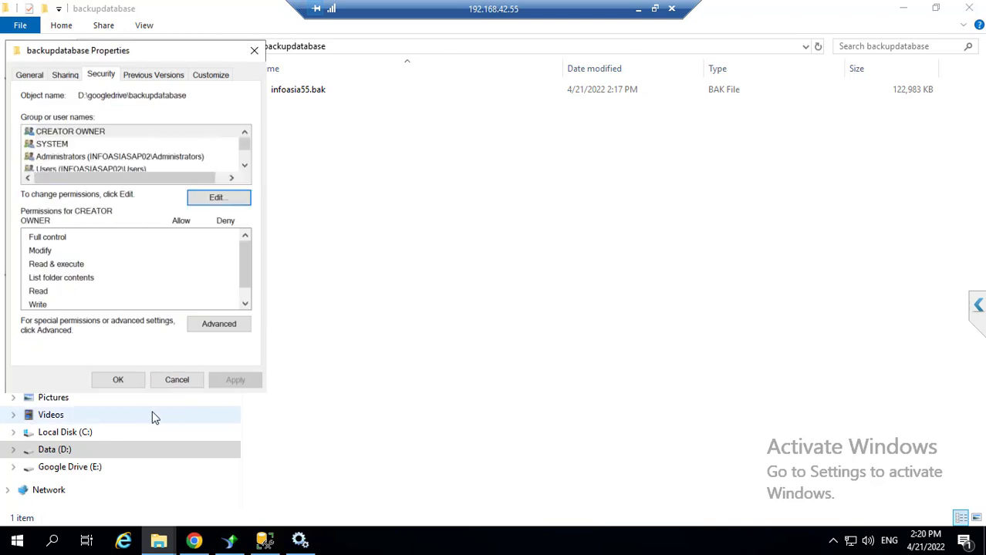
left_click(118, 379)
- Refresh the local backupdatabase folder and switch back to SQL Server Management Studio
right_click(307, 200)
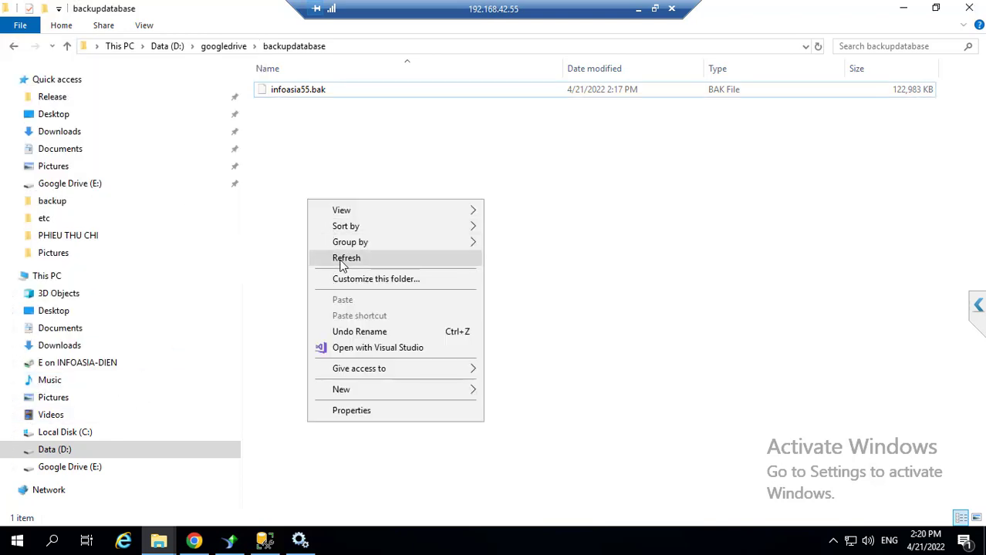
left_click(341, 263)
left_click(265, 542)
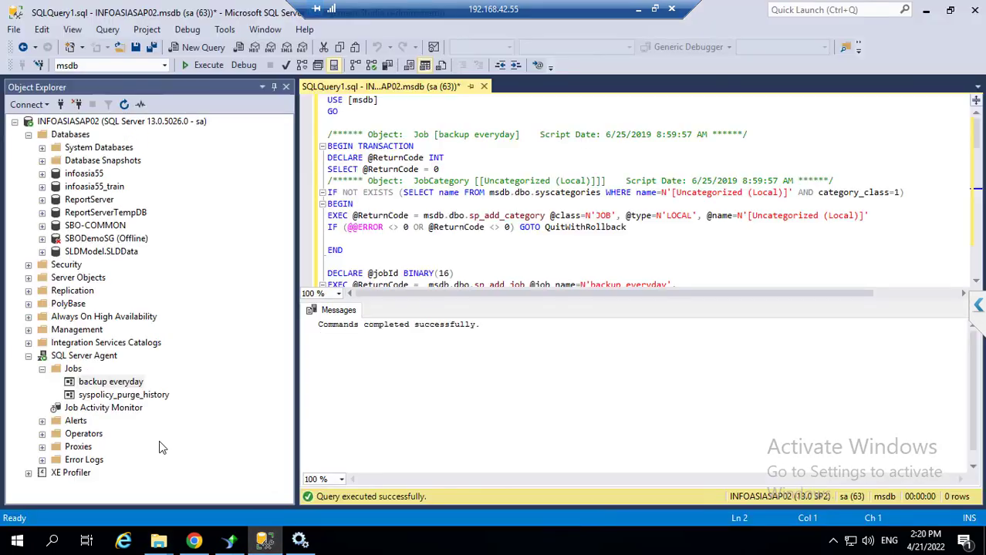
- Start the backup everyday job manually and close the job result window once it finishes
right_click(137, 390)
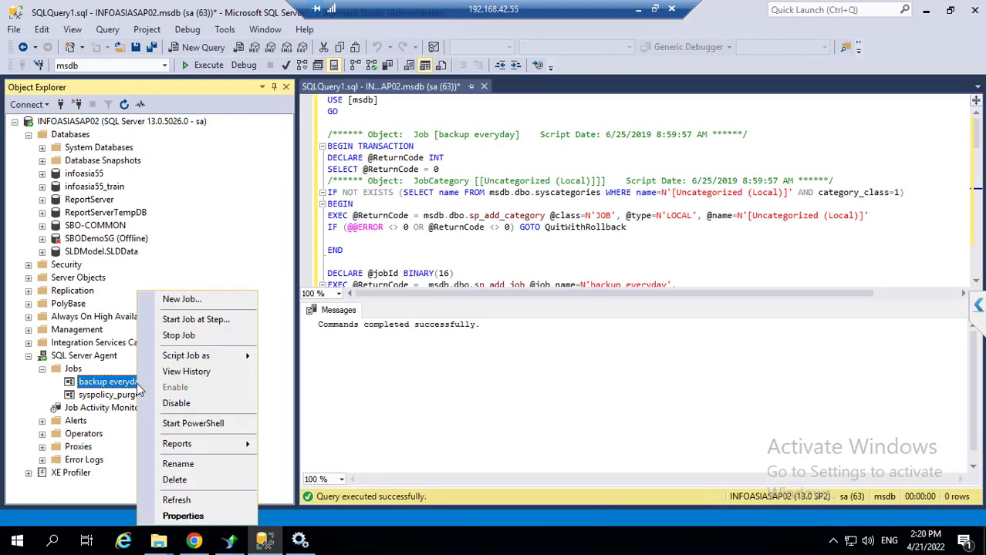
left_click(189, 317)
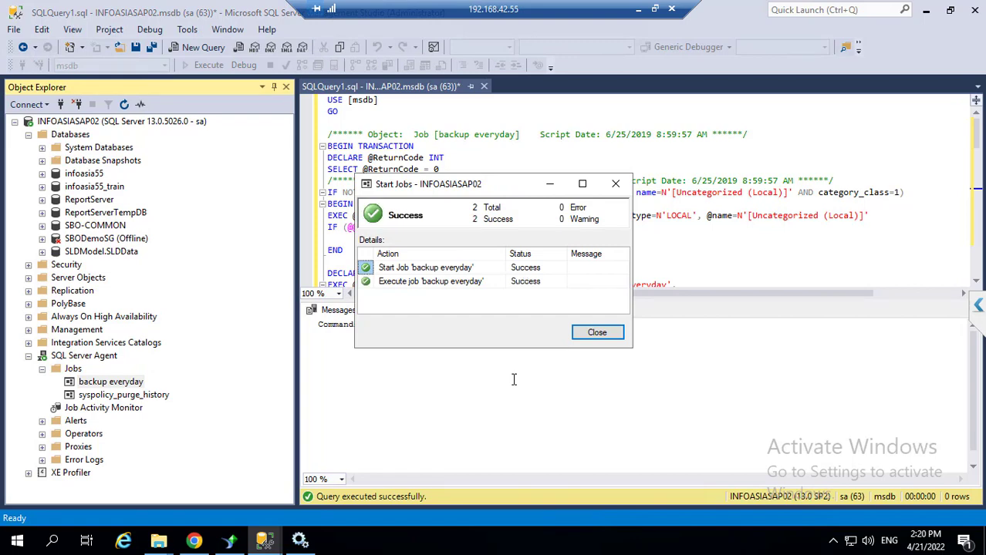
left_click(591, 332)
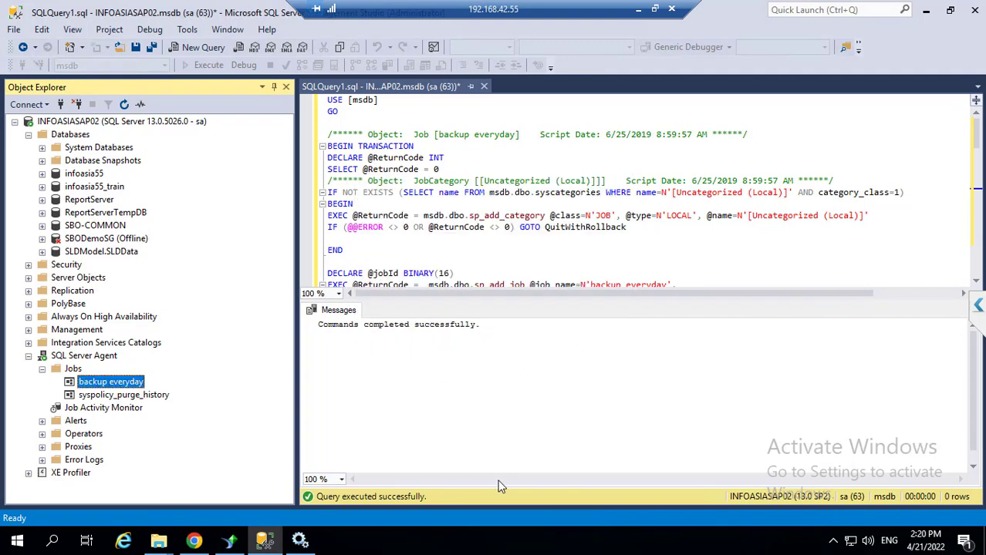
- Check infoasia55.bak in the local backupdatabase folder and view its upload progress in the Google Drive desktop client
left_click(158, 542)
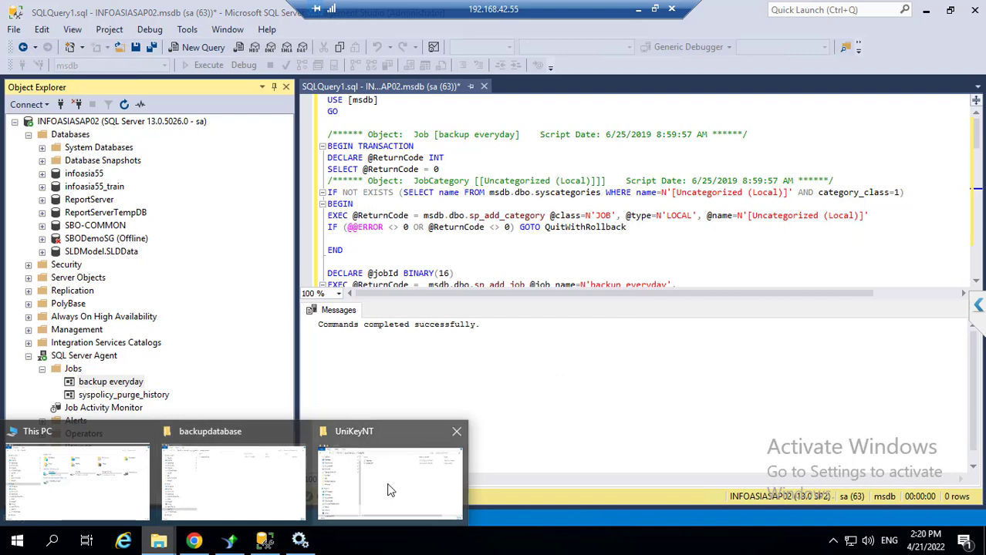
left_click(199, 481)
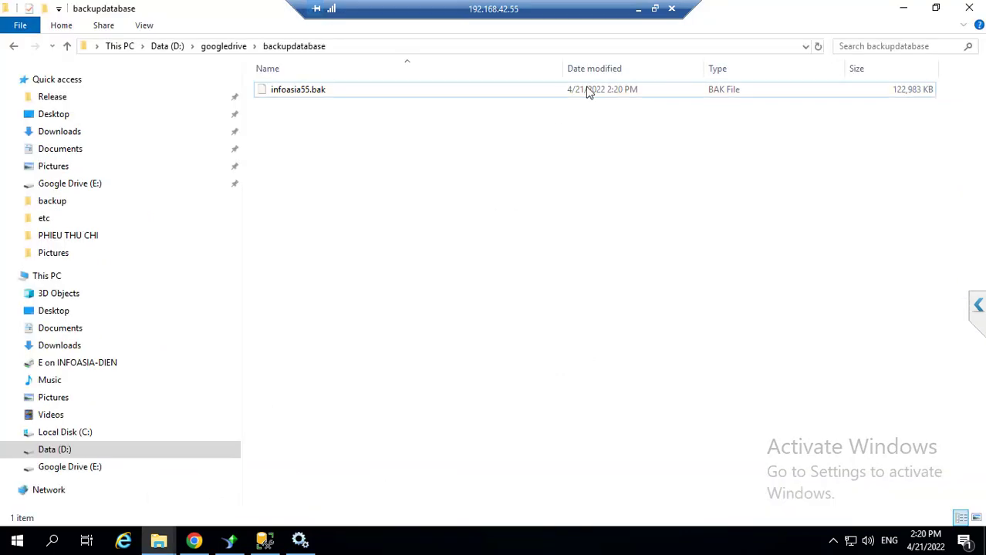
left_click(618, 93)
left_click(833, 540)
left_click(833, 512)
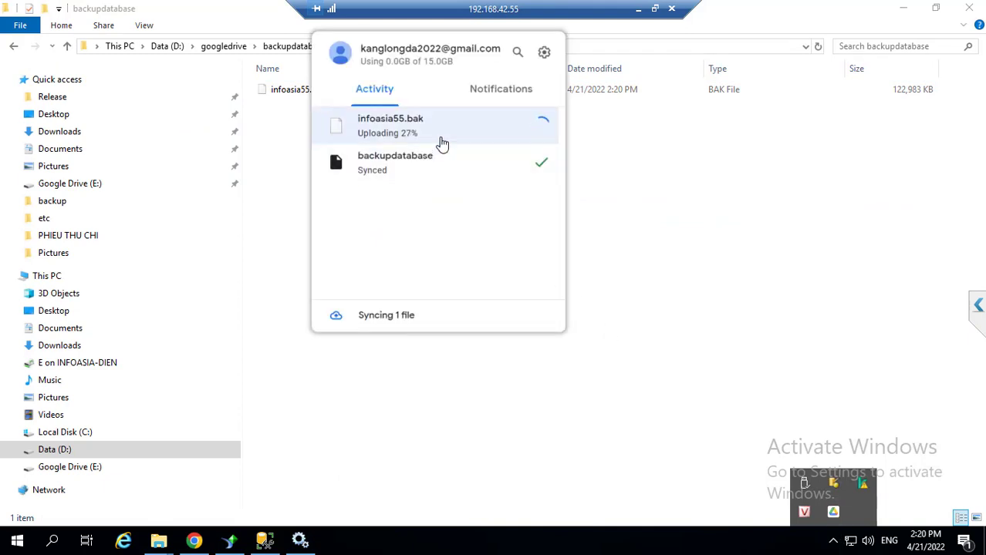
- Switch to Google Drive in Chrome and reopen the version history of infoasia55.bak to check for a new version
left_click(194, 540)
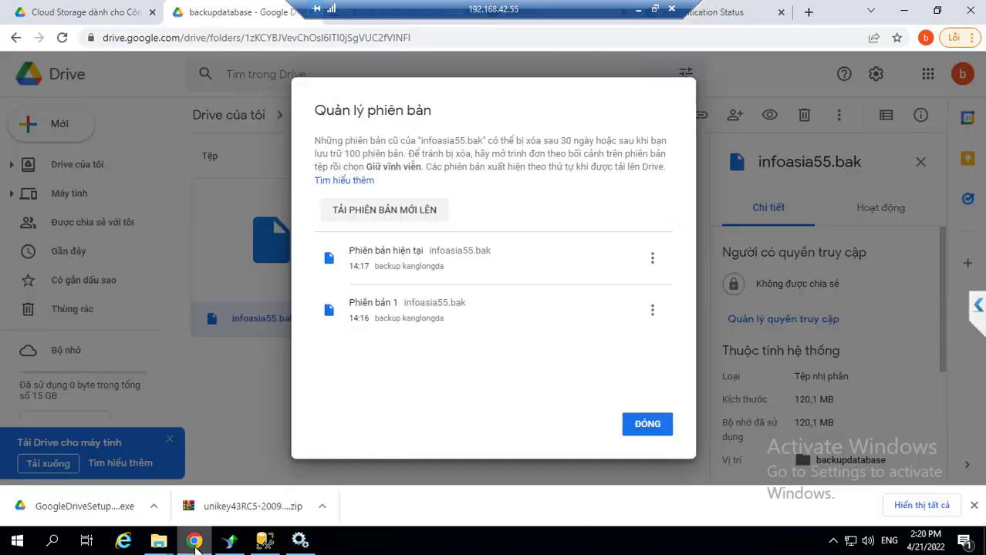
left_click(652, 431)
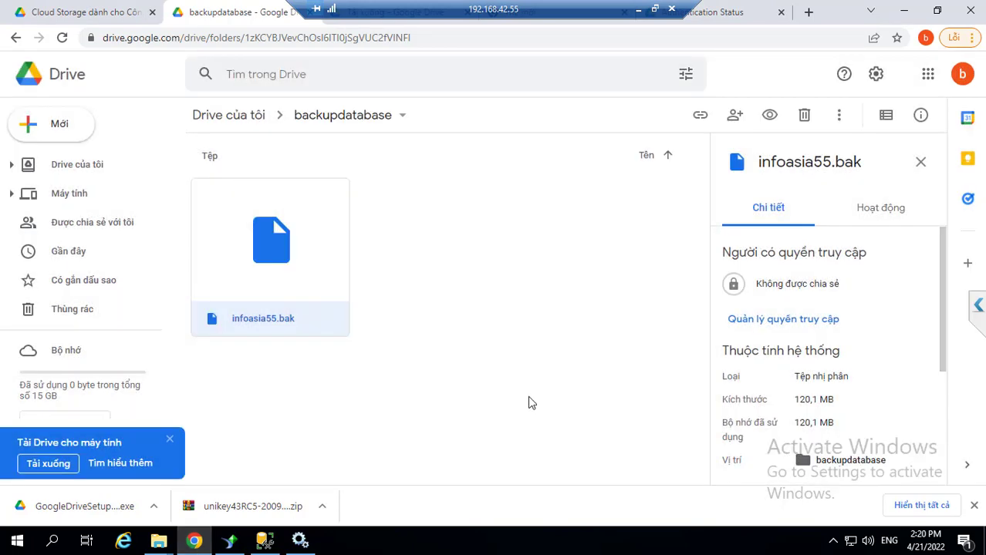
right_click(493, 390)
right_click(280, 279)
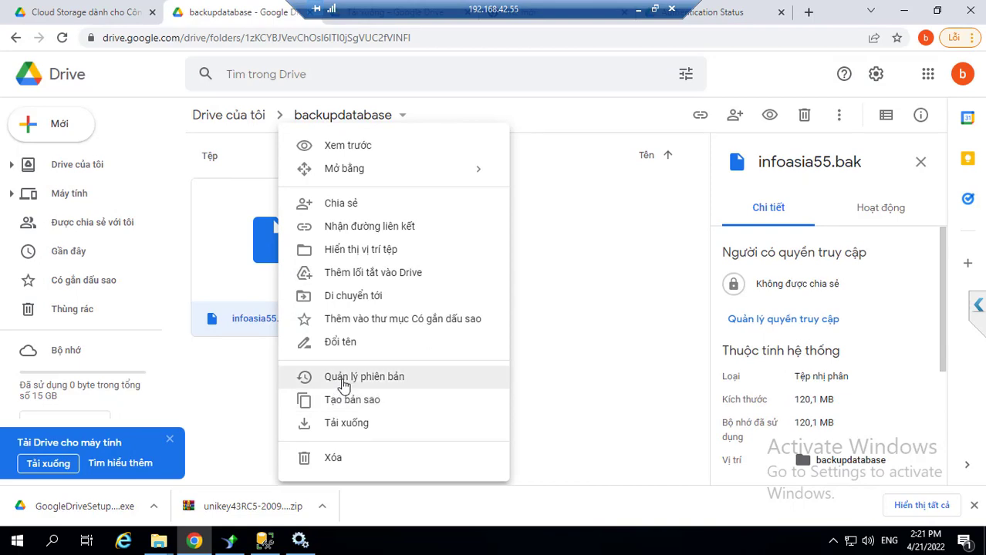
left_click(341, 378)
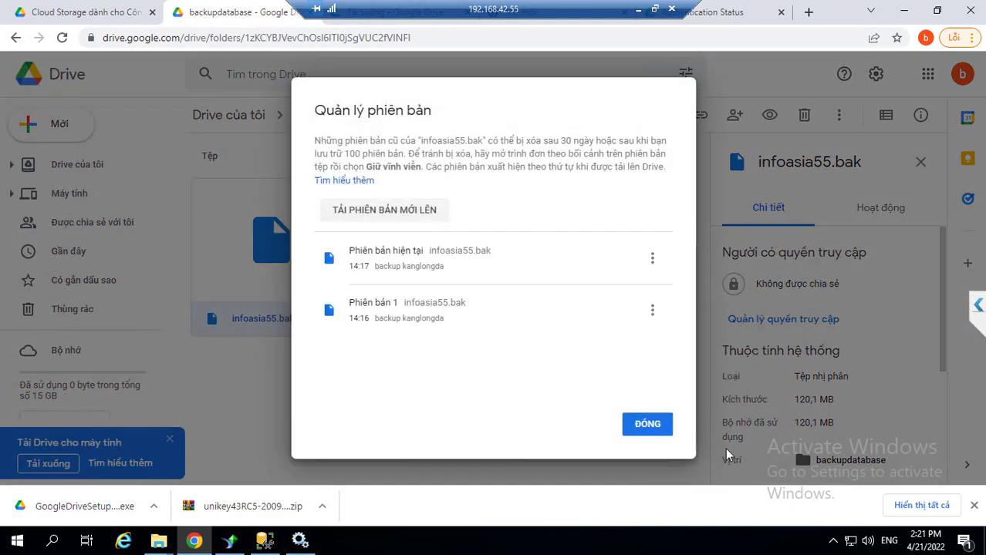
left_click(648, 429)
- Check the desktop client's activity until infoasia55.bak has synced, and review the file's online version history again
left_click(833, 544)
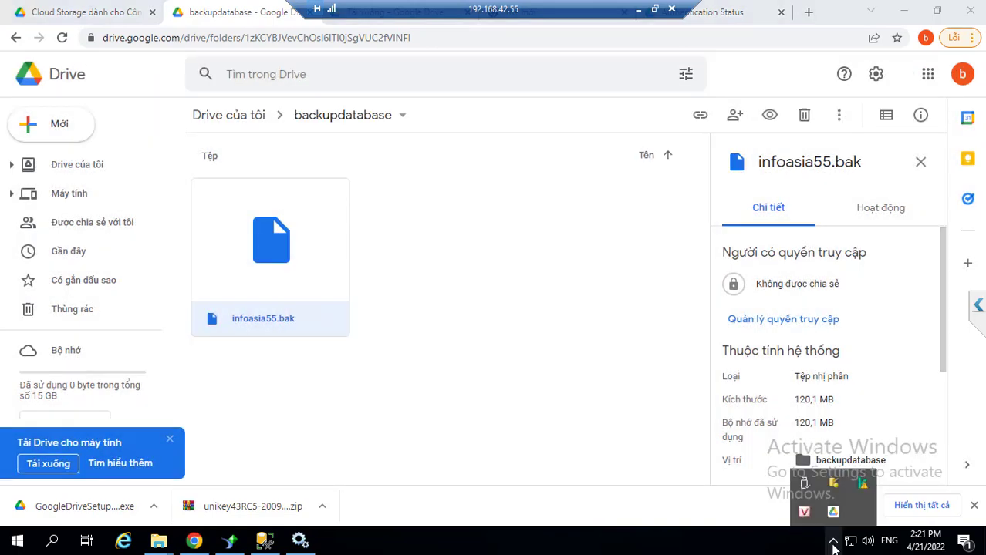
left_click(832, 514)
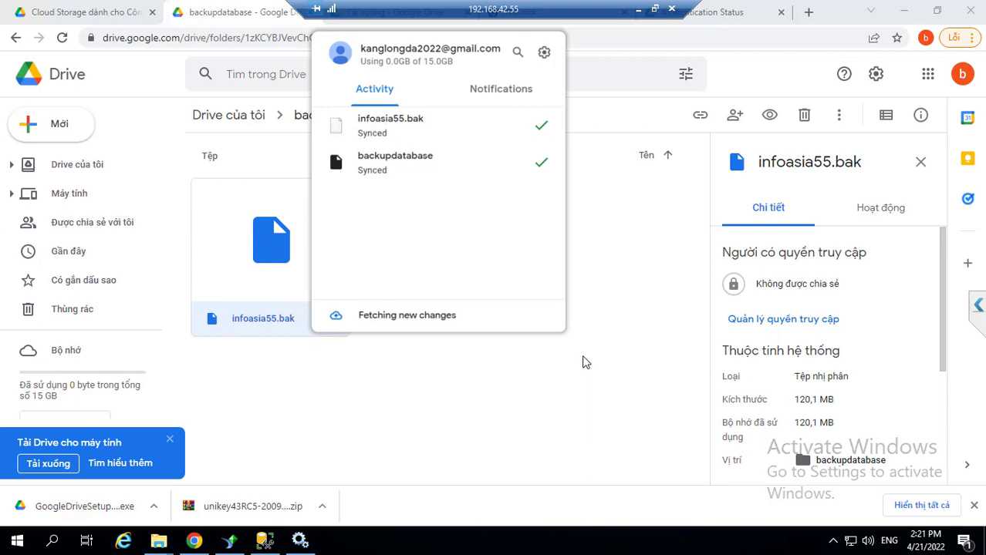
left_click(567, 372)
right_click(320, 251)
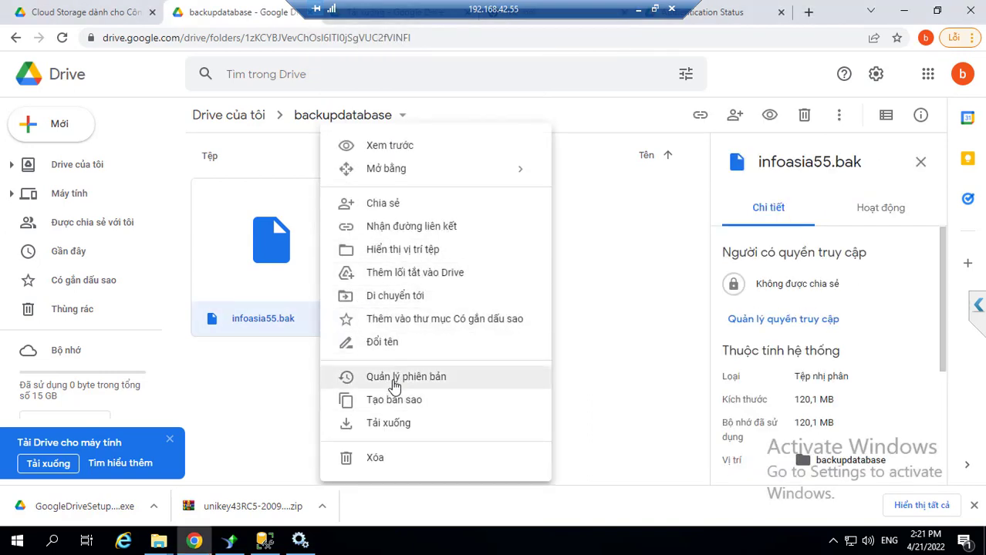
left_click(394, 379)
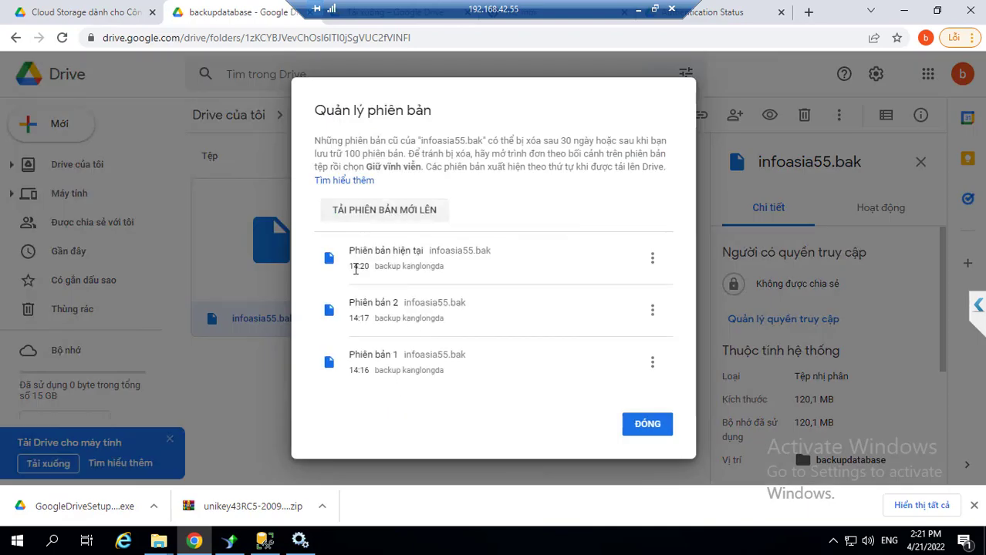
left_click(654, 425)
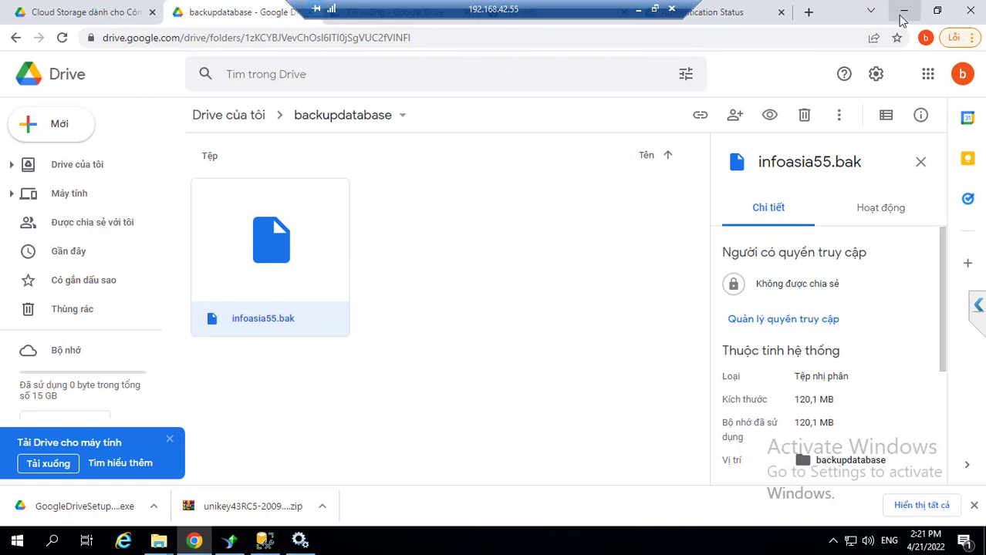
- Minimize the Chrome, SQL Server Management Studio and UniKeyNT folder windows to show the remote desktop
left_click(902, 14)
left_click(900, 10)
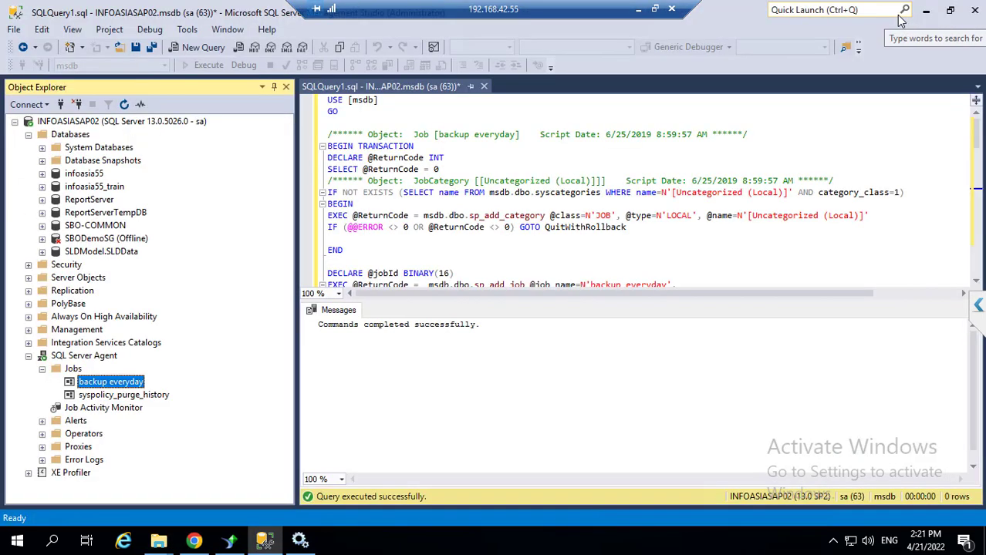
left_click(920, 9)
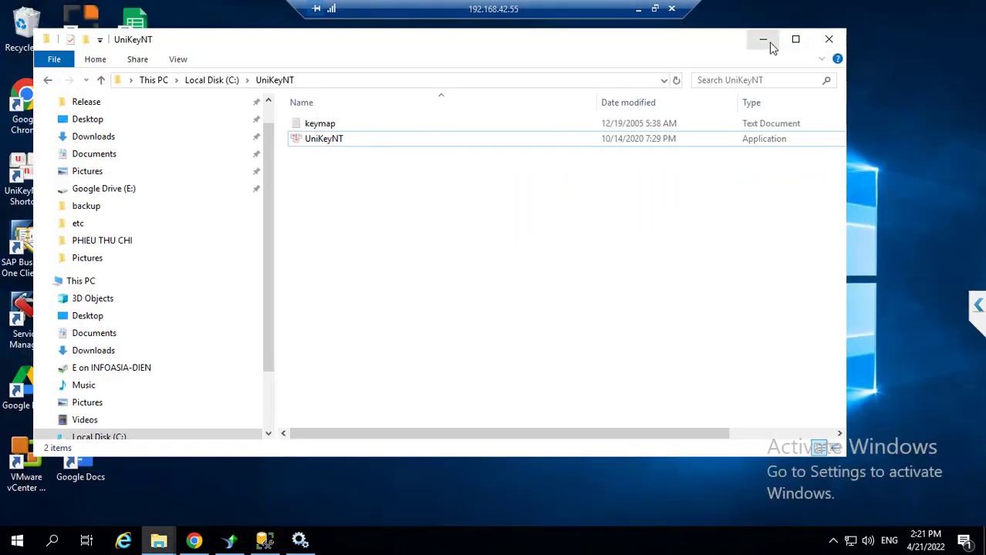
left_click(763, 39)
- Move the VMware vCenter Converter Standalone Client shortcut to the middle of the desktop, then open the program briefly and close it
left_click_drag(13, 468, 519, 247)
double_click(519, 243)
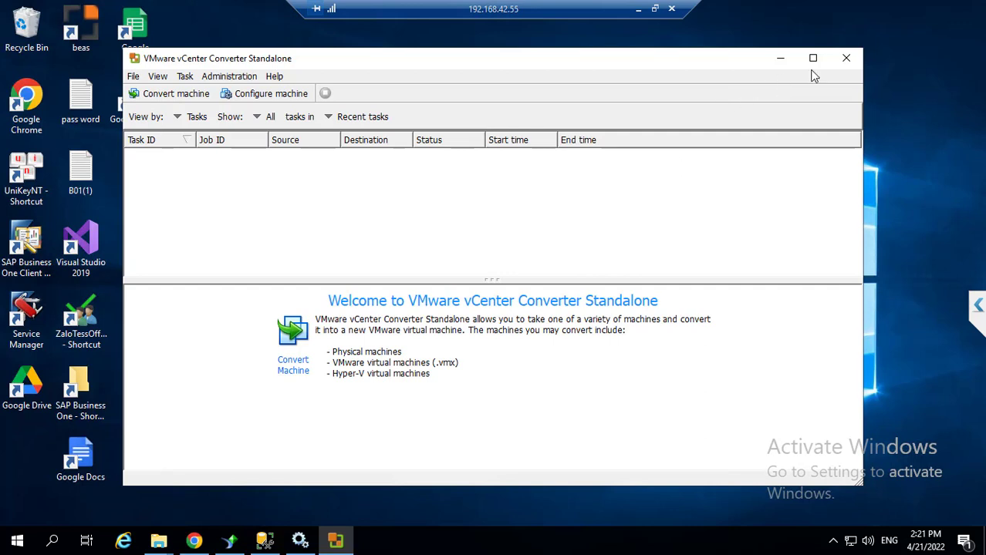
left_click(844, 62)
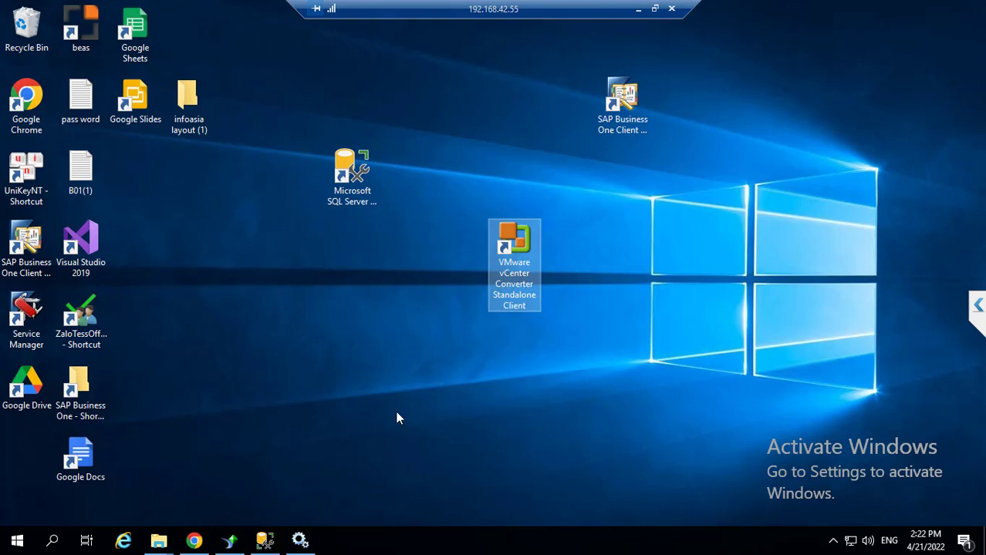
- Bring SQL Server Management Studio back up, and minimize the remote session to return to BACKUP AUTODATABASE.docx in Word
left_click(268, 541)
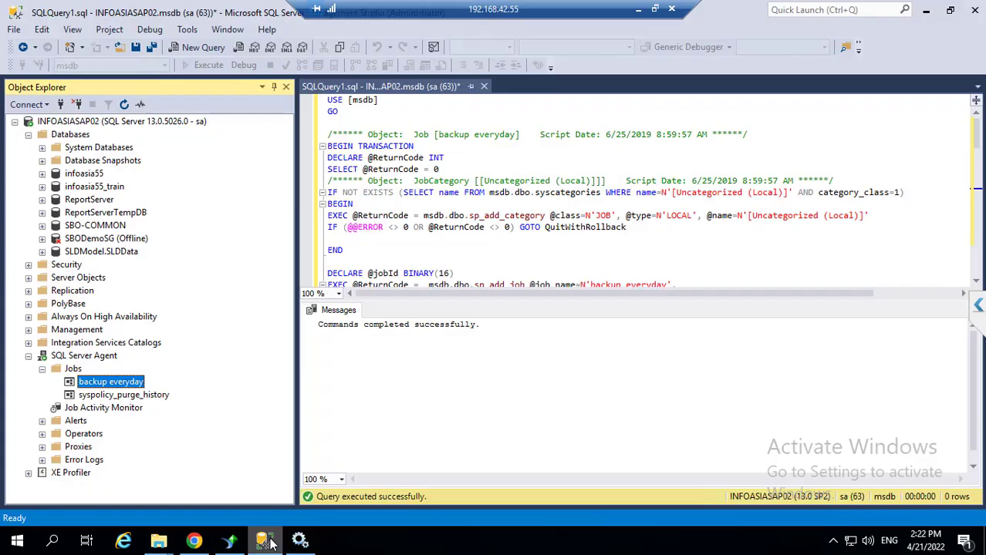
left_click(267, 540)
left_click(266, 539)
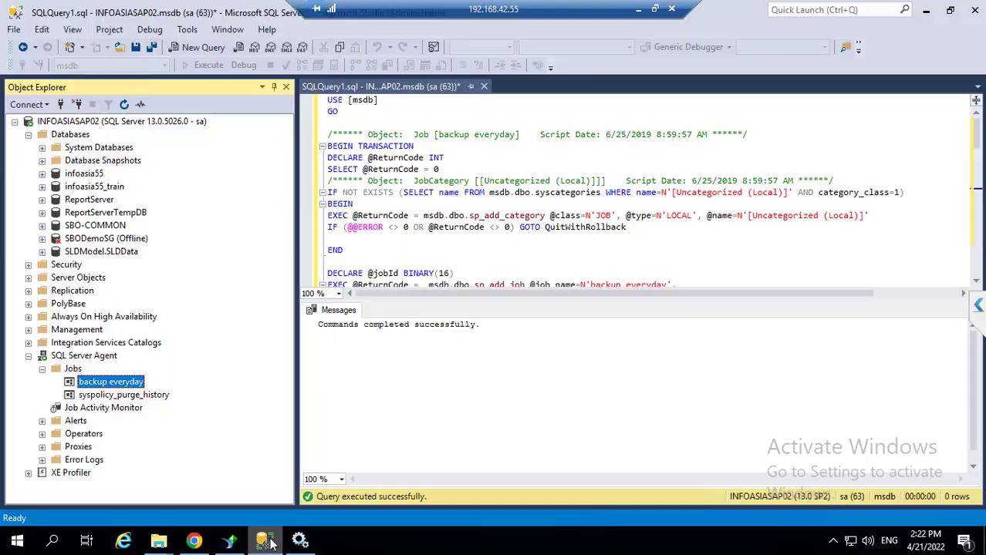
left_click(638, 13)
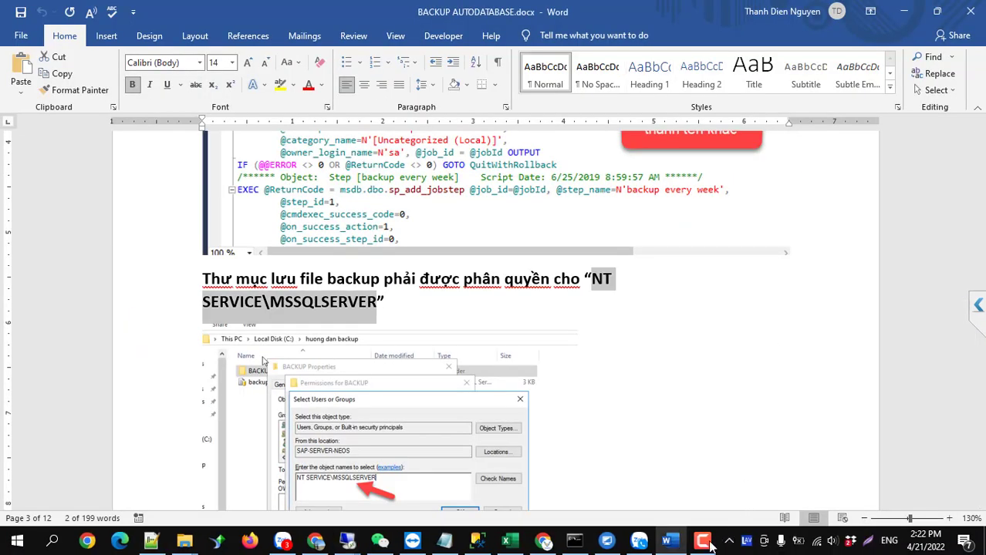